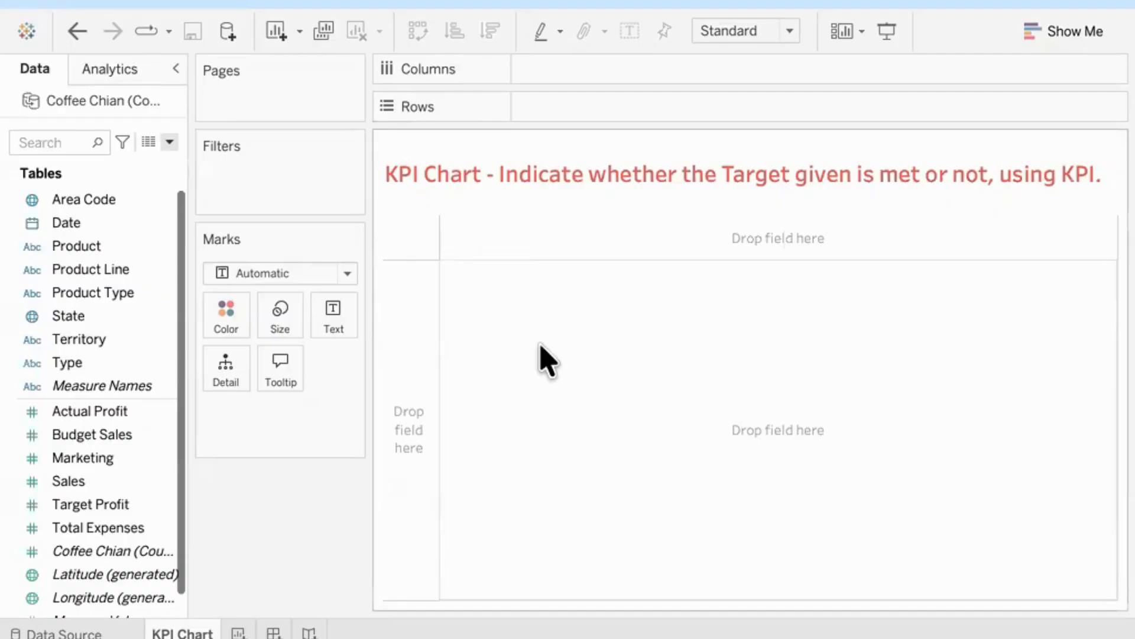
Step: Display the totals of Actual Profit and Target Profit as text in the view
{"action": "double_click", "coordinate": [120, 420]}
{"action": "left_click_drag", "start_coordinate": [120, 420], "coordinate": [333, 322]}
{"action": "left_click_drag", "start_coordinate": [598, 117], "coordinate": [314, 598]}
{"action": "mouse_move", "coordinate": [441, 237]}
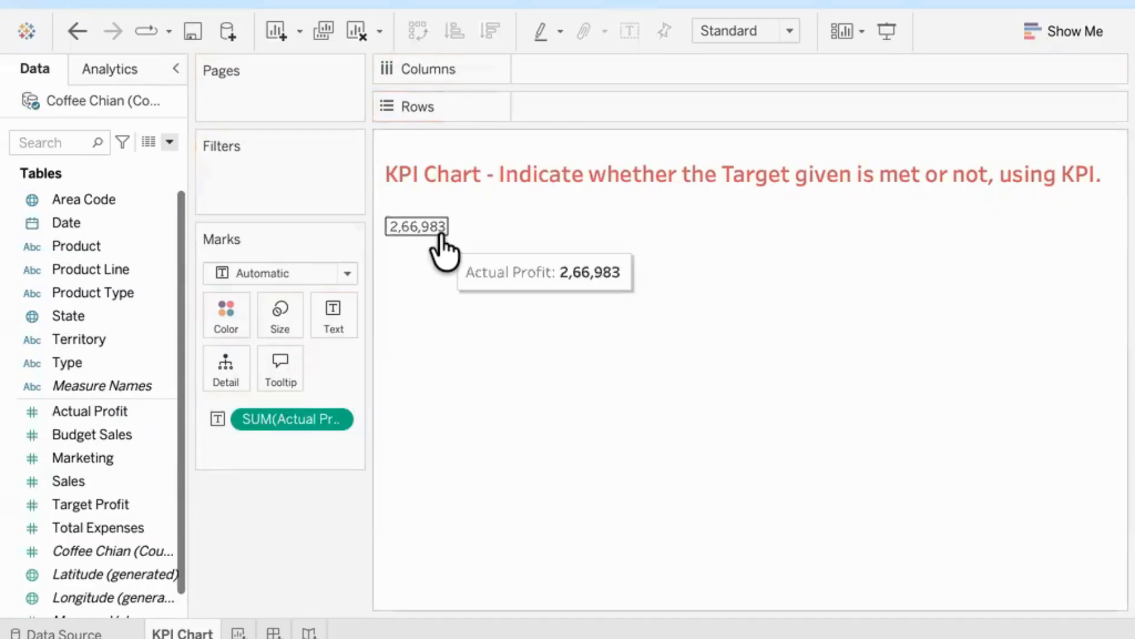
{"action": "left_click_drag", "start_coordinate": [88, 506], "coordinate": [342, 325]}
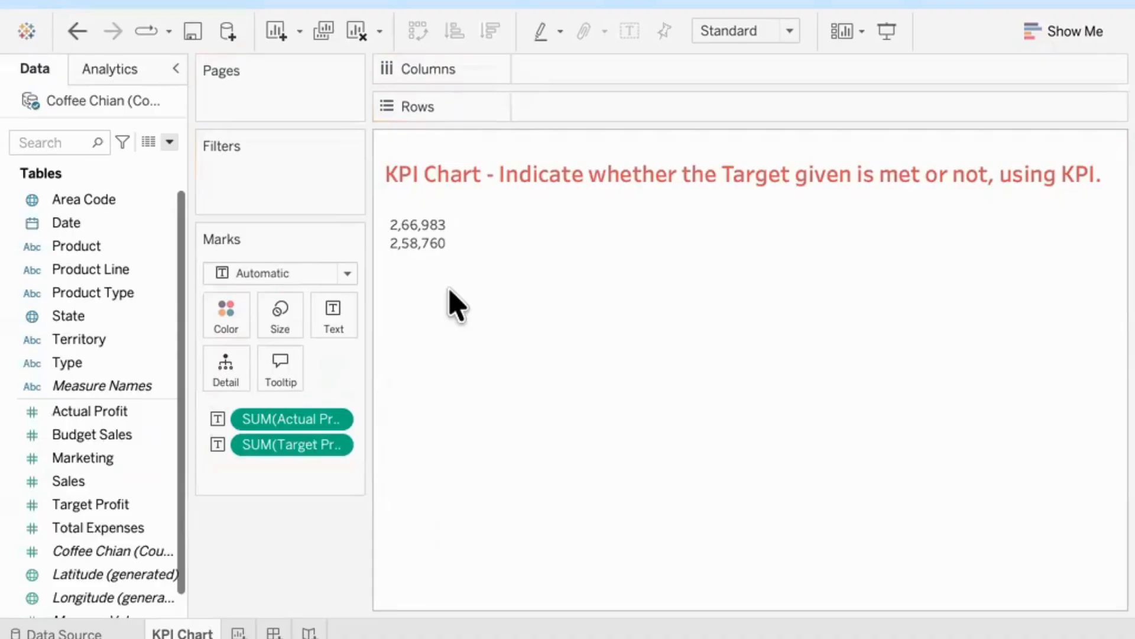
Step: Create a calculated field named "Target Met?"
{"action": "left_click", "coordinate": [169, 142]}
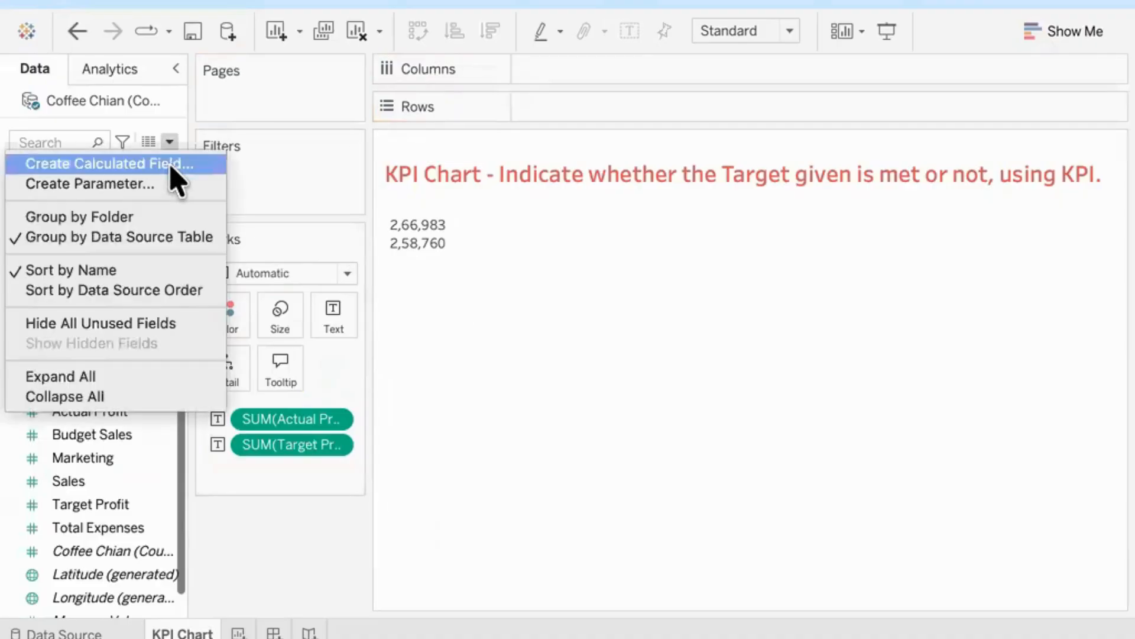
{"action": "left_click", "coordinate": [170, 164]}
{"action": "left_click_drag", "start_coordinate": [912, 233], "coordinate": [785, 252]}
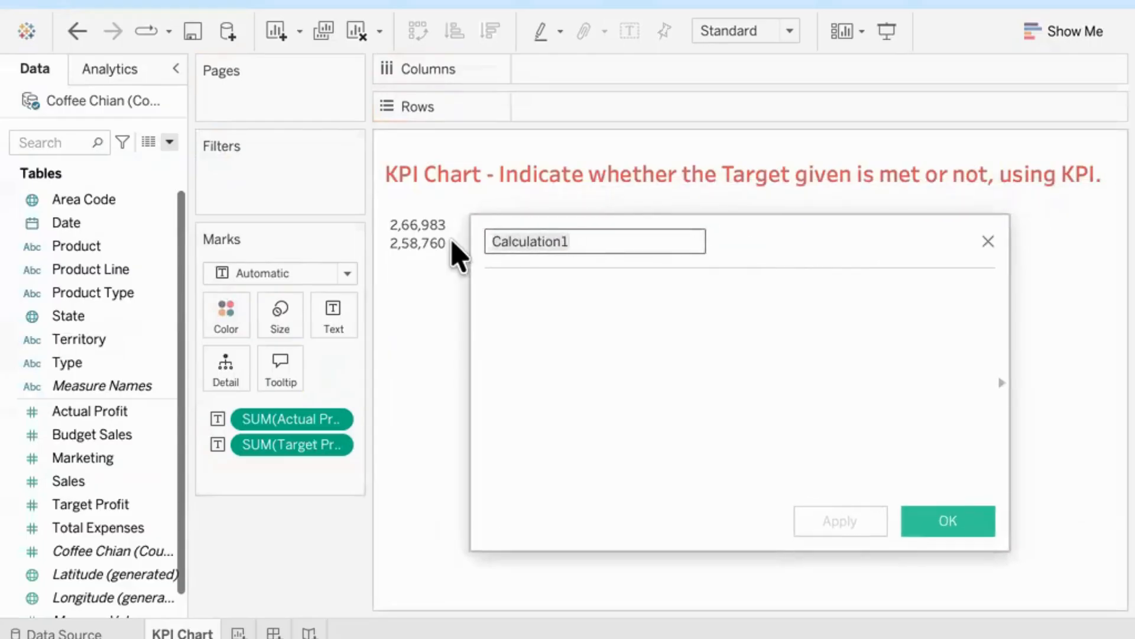
{"action": "type", "text": "Ta"}
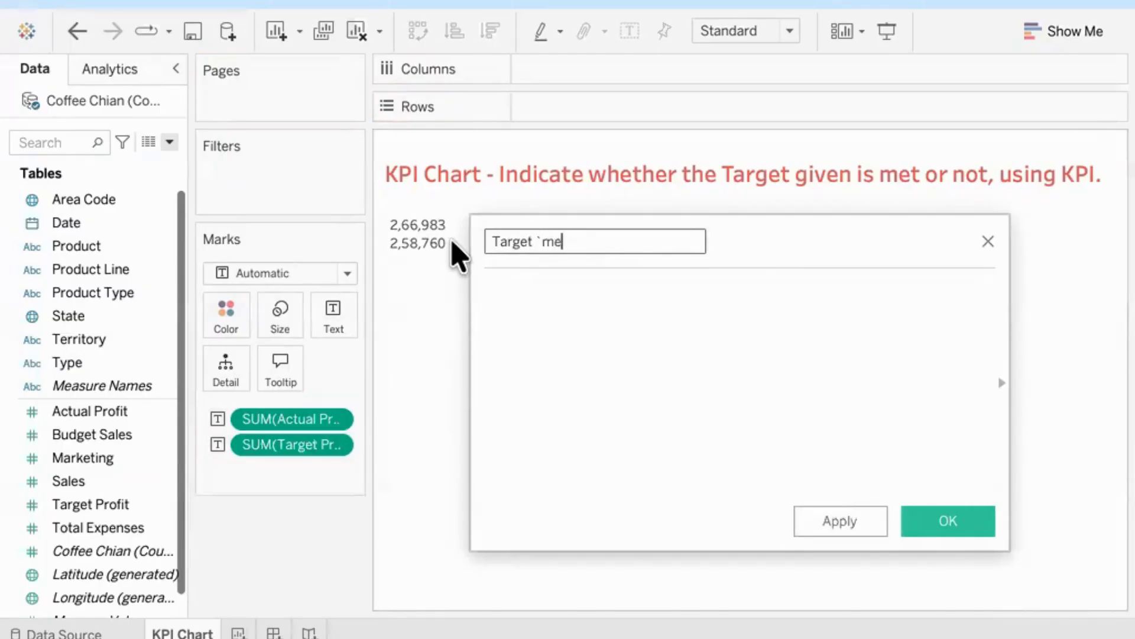
{"action": "type", "text": "rget `me"}
{"action": "key", "text": "BackSpace"}
{"action": "key", "text": "BackSpace"}
{"action": "key", "text": "BackSpace"}
{"action": "key", "text": "Tab"}
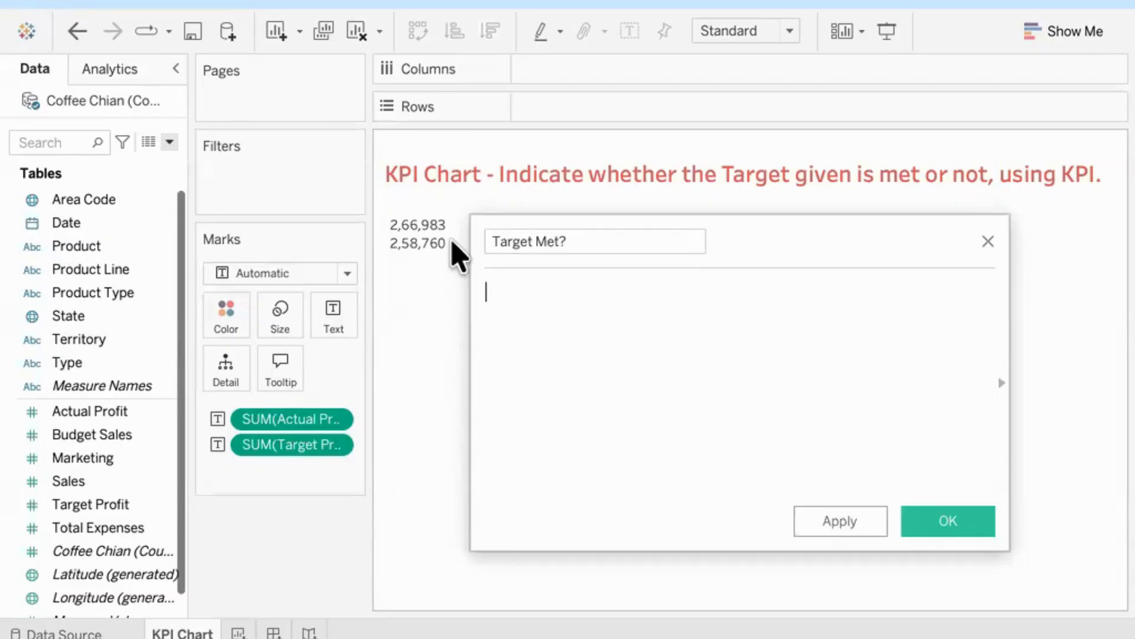
Step: Enter the formula's condition IF SUM([Actual Profit]) > SUM([Target Profit])
{"action": "type", "text": "if"}
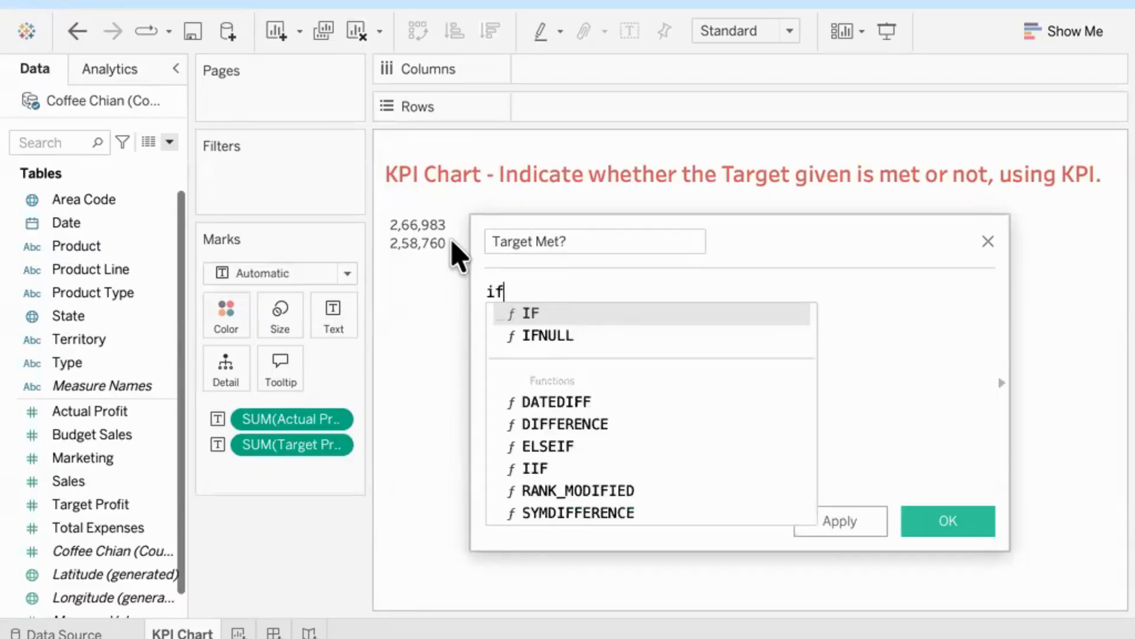
{"action": "key", "text": "Return"}
{"action": "type", "text": "sum"}
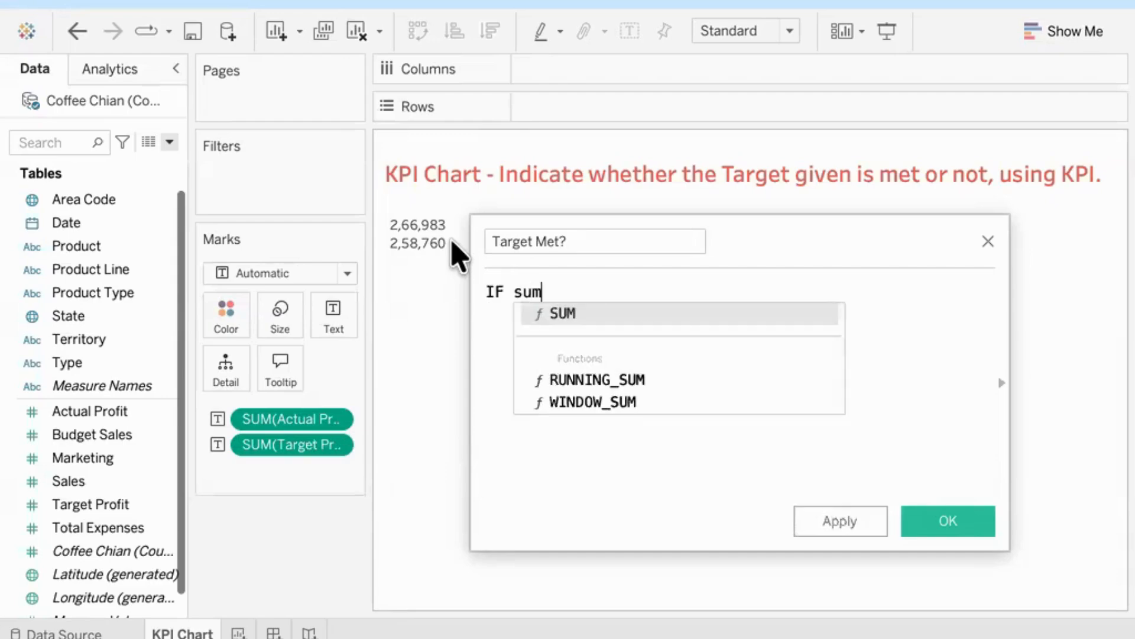
{"action": "key", "text": "Return"}
{"action": "type", "text": "ac"}
{"action": "key", "text": "Down"}
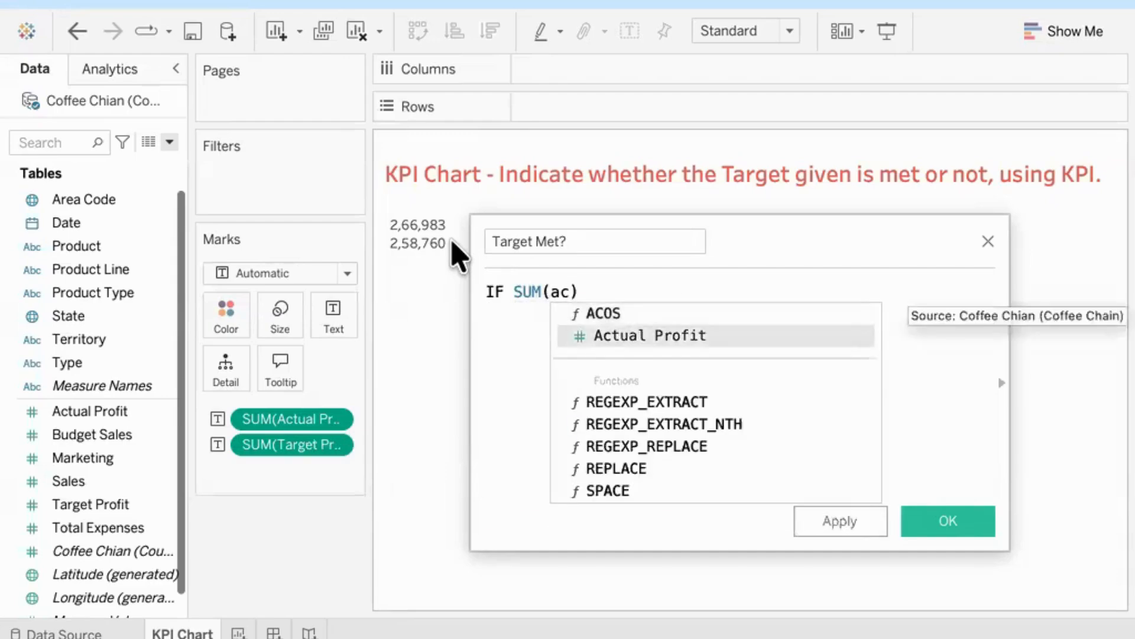
{"action": "key", "text": "Return"}
{"action": "type", "text": "> sum"}
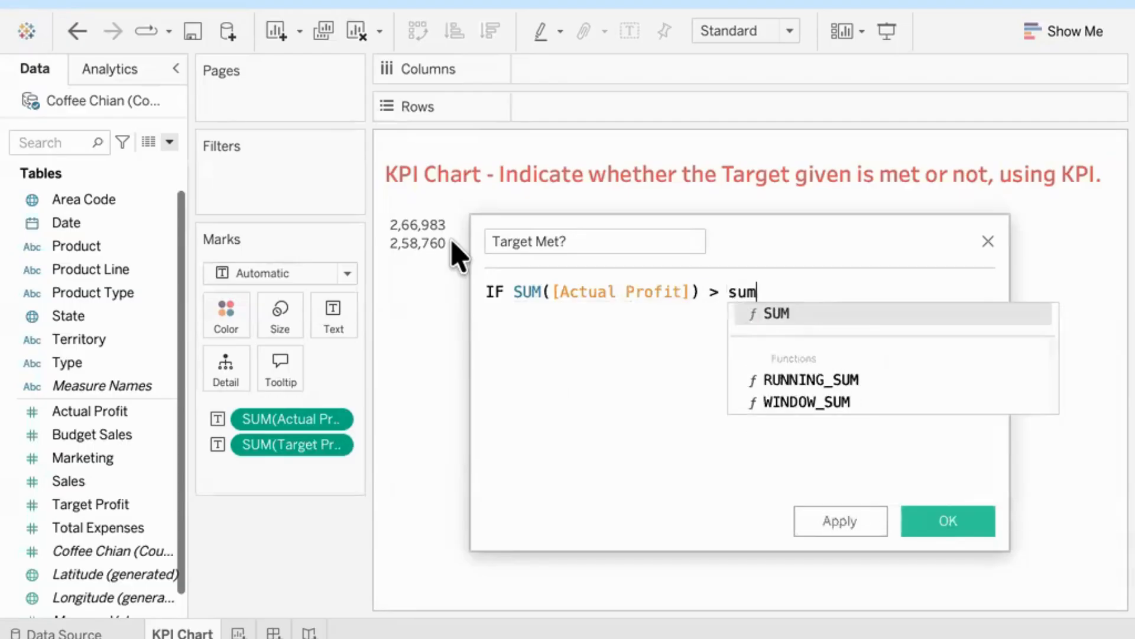
{"action": "key", "text": "Return"}
{"action": "type", "text": "tar"}
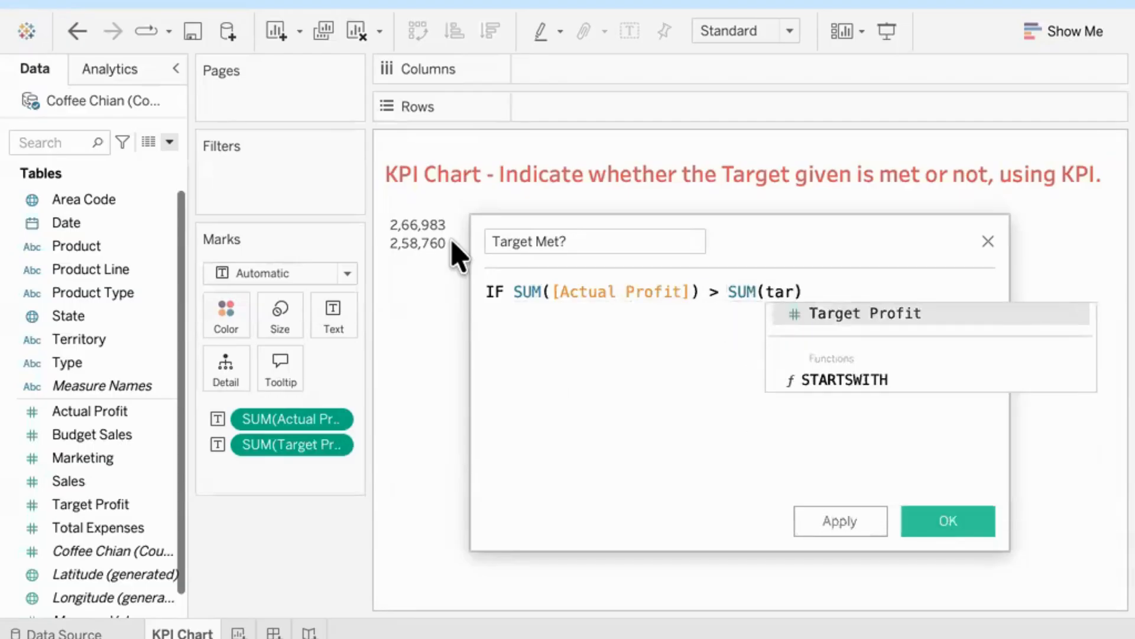
{"action": "key", "text": "Return"}
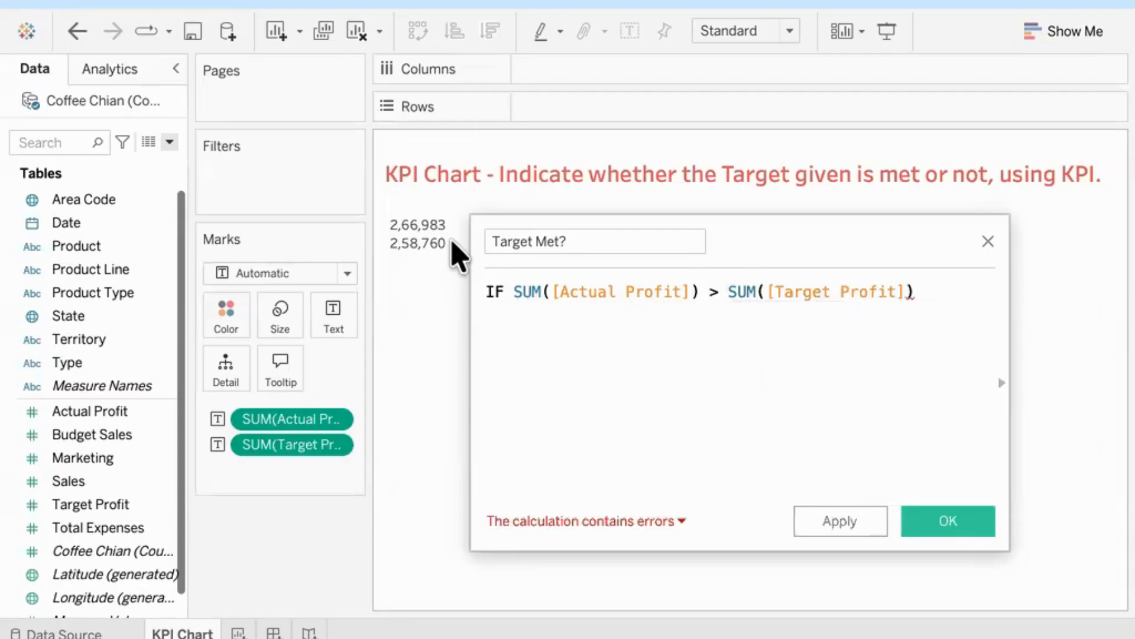
Step: Complete the formula on new lines with THEN "Target Met" ELSE "Target Missed" END
{"action": "key", "text": "Return"}
{"action": "type", "text": "the"}
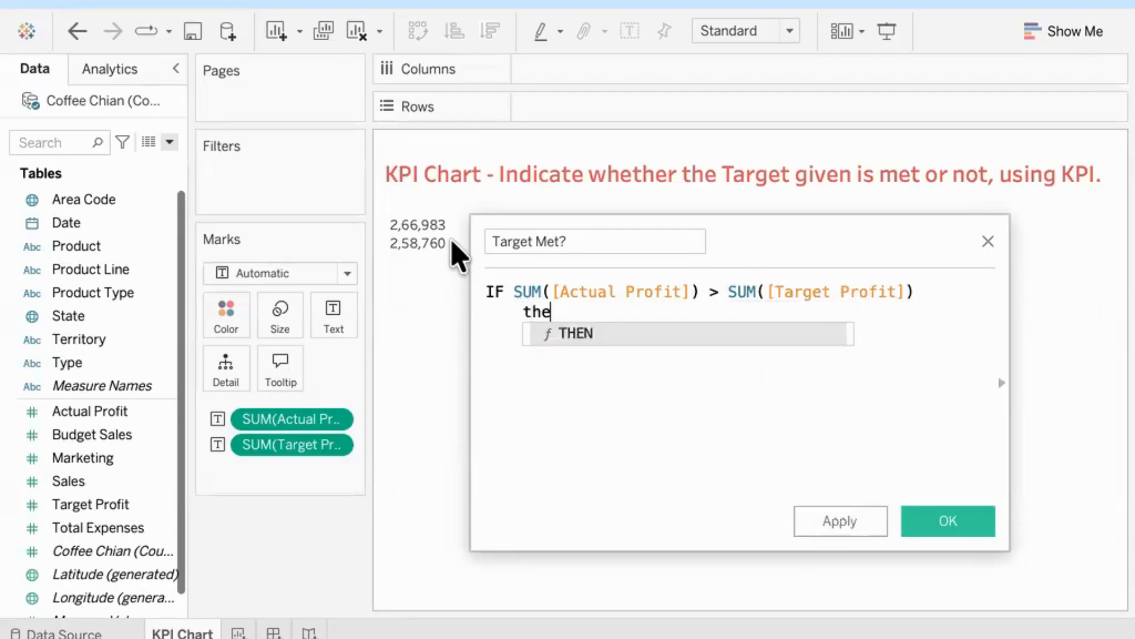
{"action": "key", "text": "Return"}
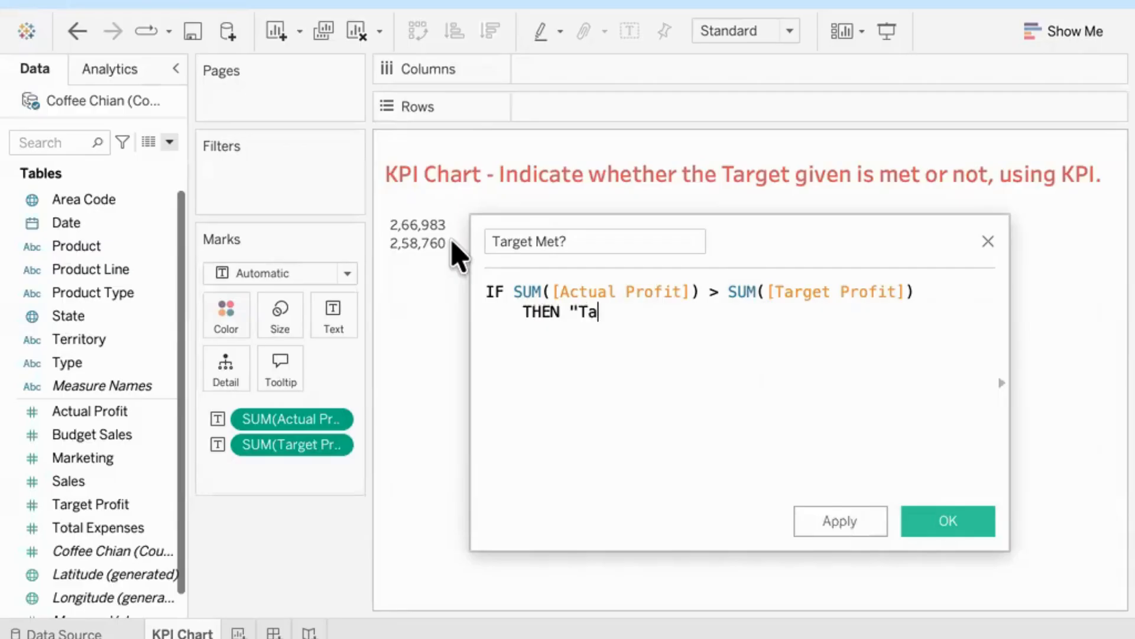
{"action": "type", "text": "\"Target Met"}
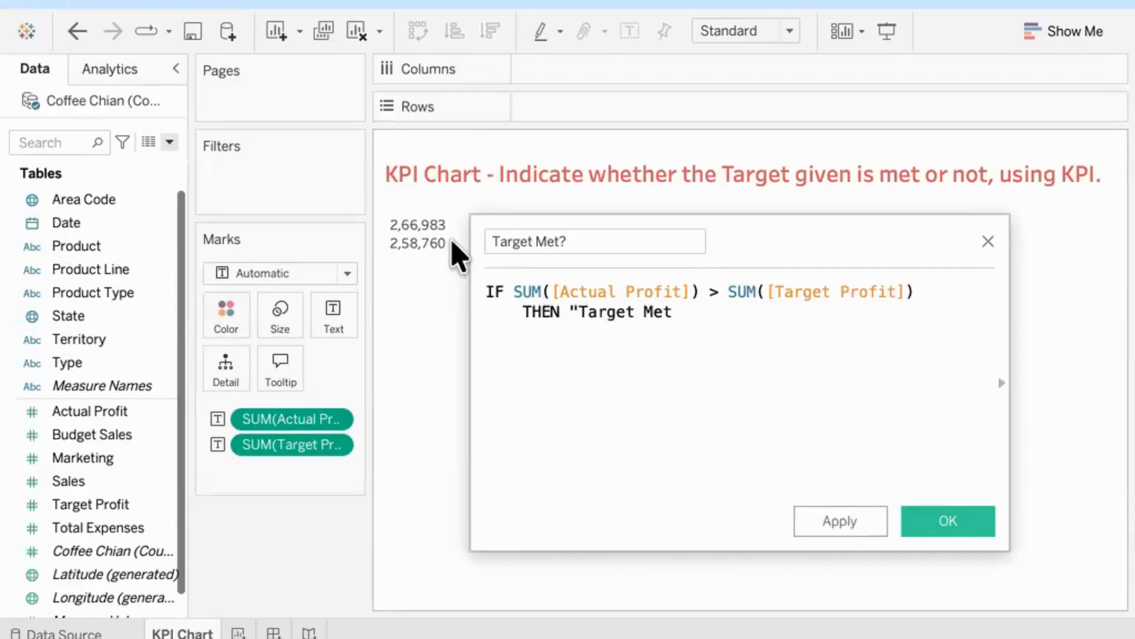
{"action": "type", "text": "\""}
{"action": "key", "text": "Return"}
{"action": "type", "text": "el"}
{"action": "key", "text": "Return"}
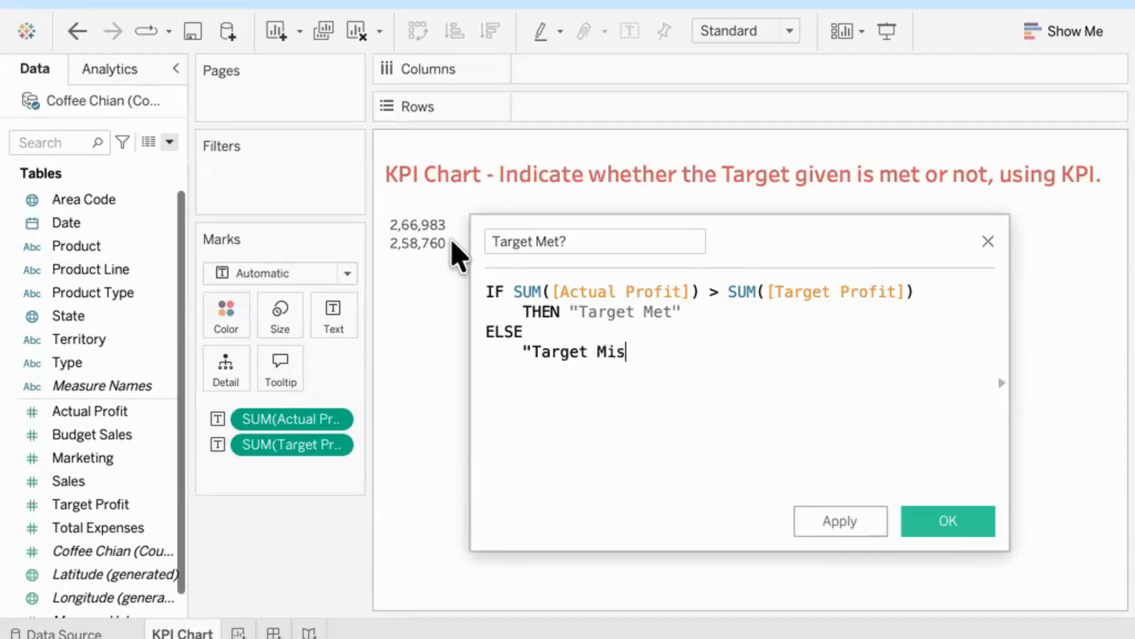
{"action": "type", "text": "\"Target Missed\"end"}
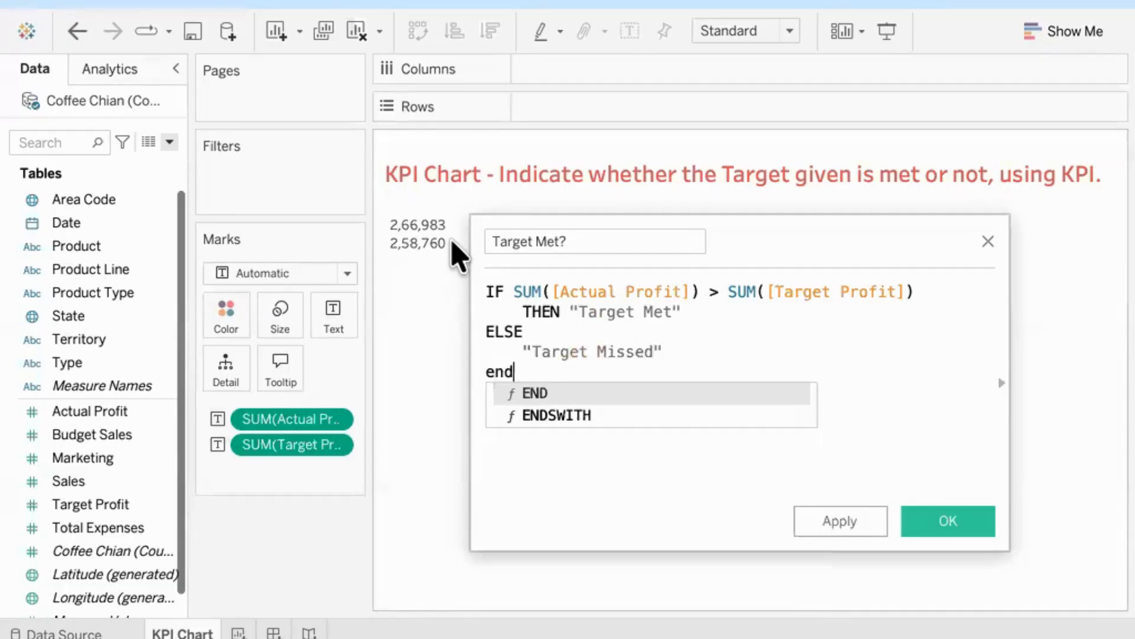
{"action": "key", "text": "Return"}
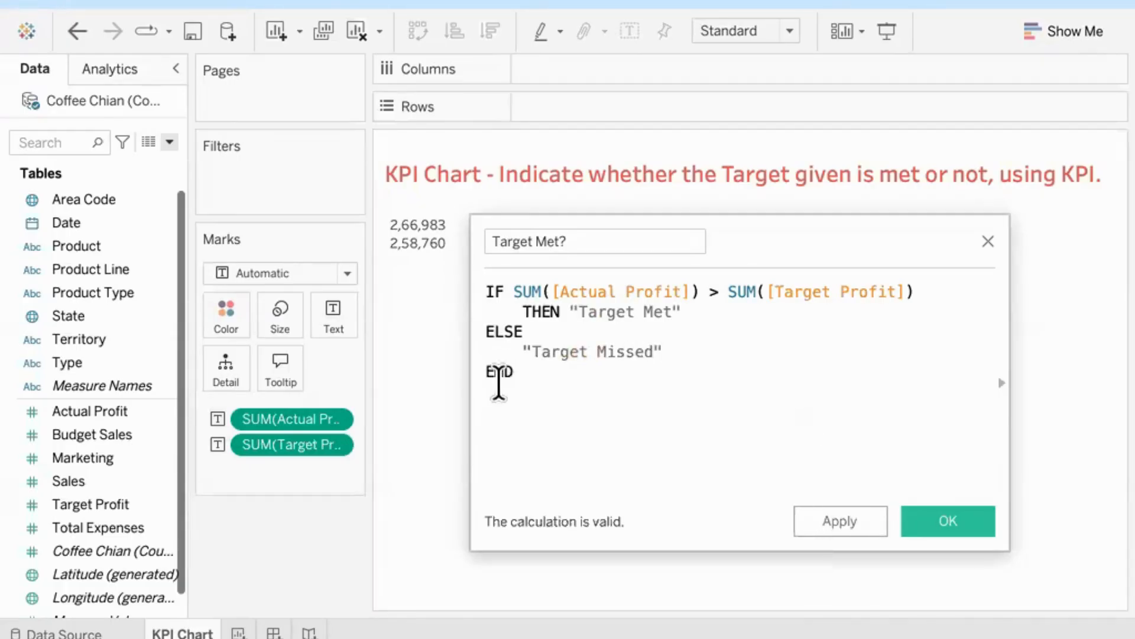
{"action": "left_click_drag", "start_coordinate": [517, 375], "coordinate": [479, 375]}
{"action": "left_click_drag", "start_coordinate": [513, 295], "coordinate": [486, 296]}
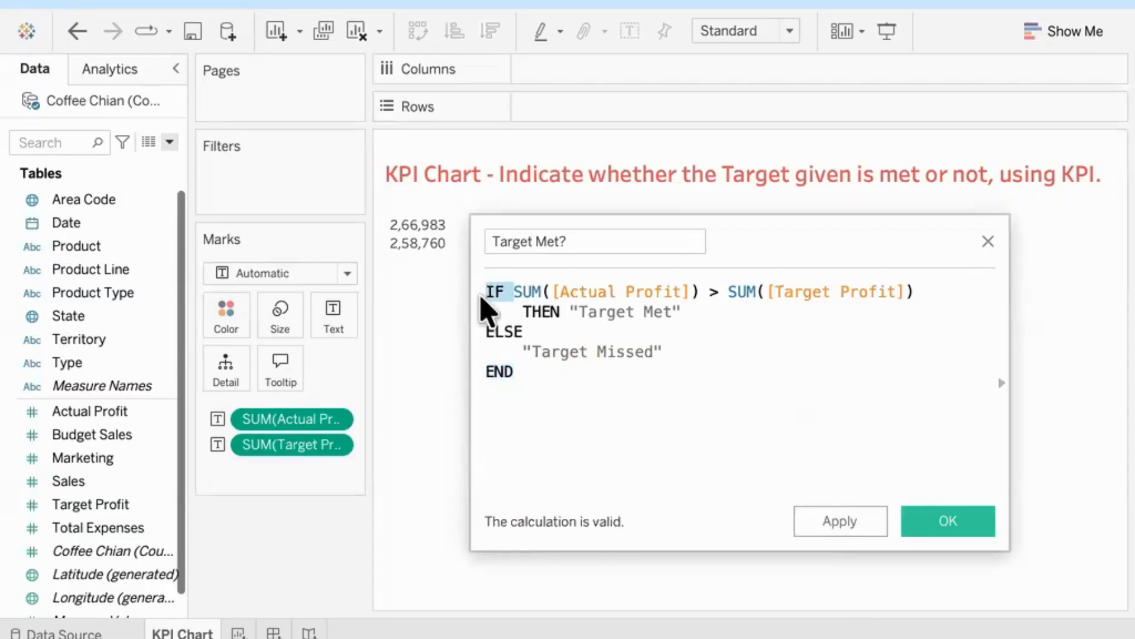
{"action": "left_click_drag", "start_coordinate": [524, 382], "coordinate": [451, 387]}
{"action": "left_click", "coordinate": [616, 406]}
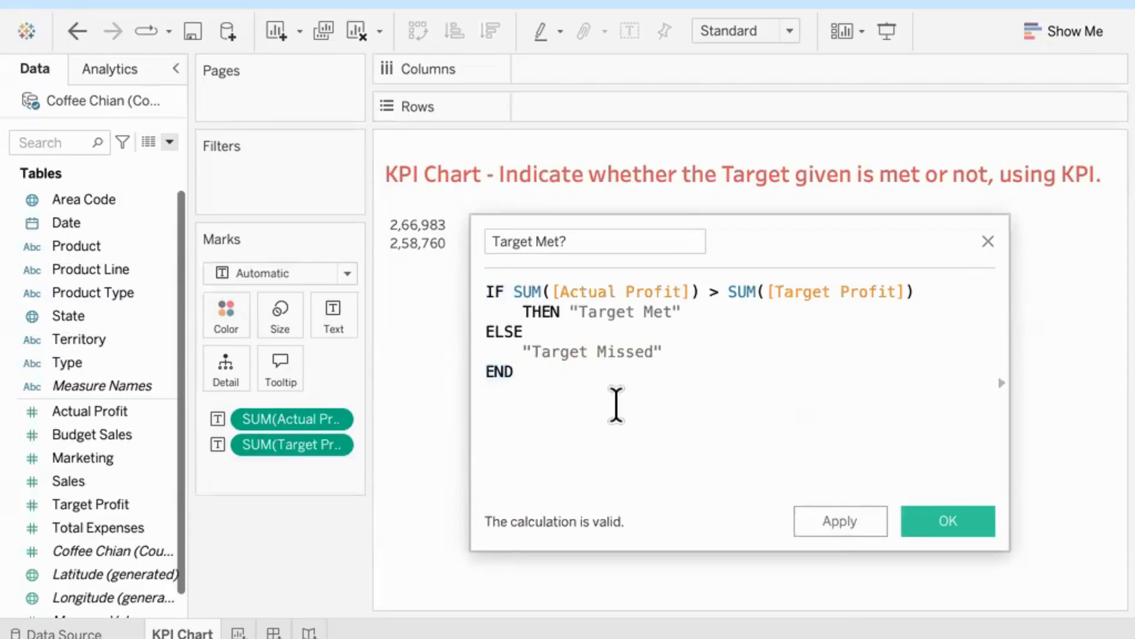
Step: Extend the THEN result text to "Target Met/Acheived" and save the calculated field
{"action": "left_click", "coordinate": [672, 314]}
{"action": "type", "text": "/Acheived"}
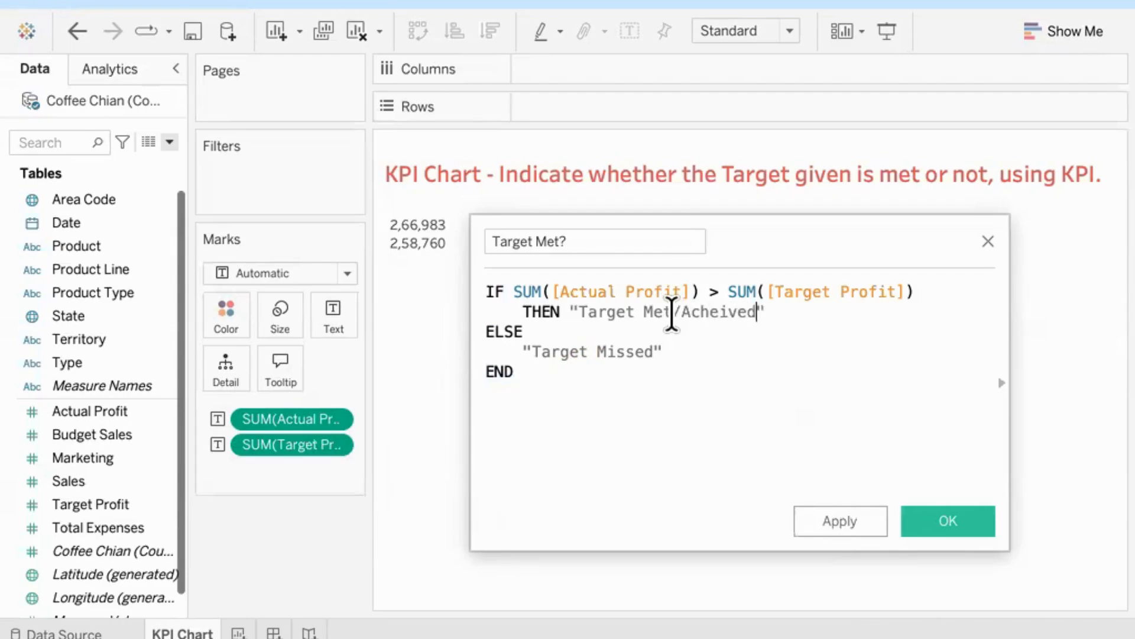
{"action": "left_click", "coordinate": [955, 523]}
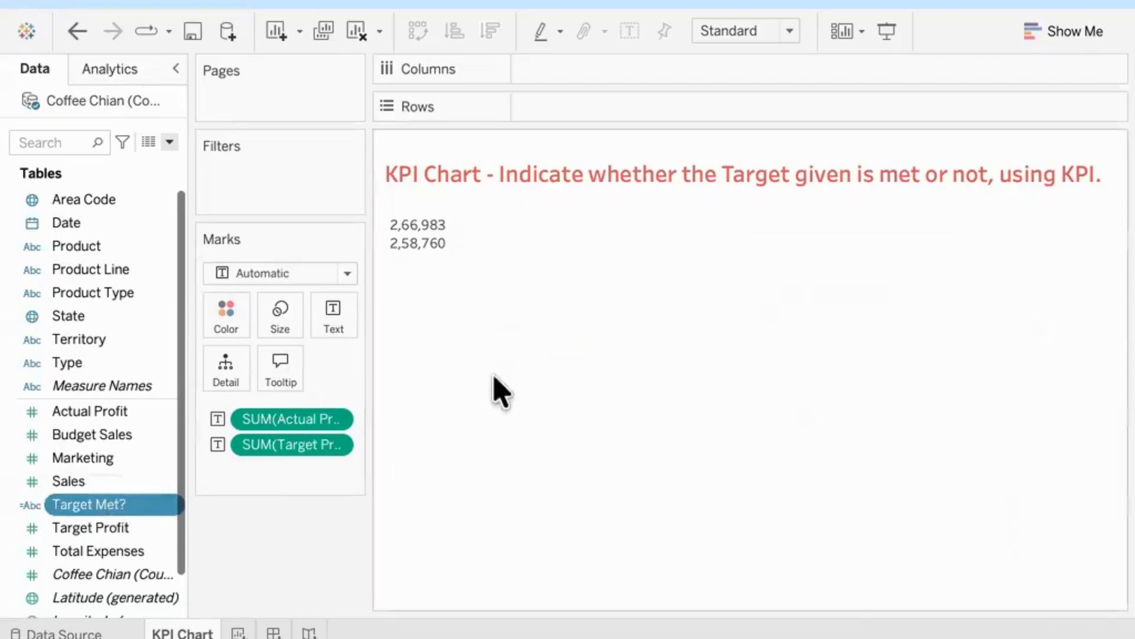
Step: Clear the worksheet and display the Target Met? field as a Shape mark, assigned to Shape
{"action": "left_click", "coordinate": [356, 37]}
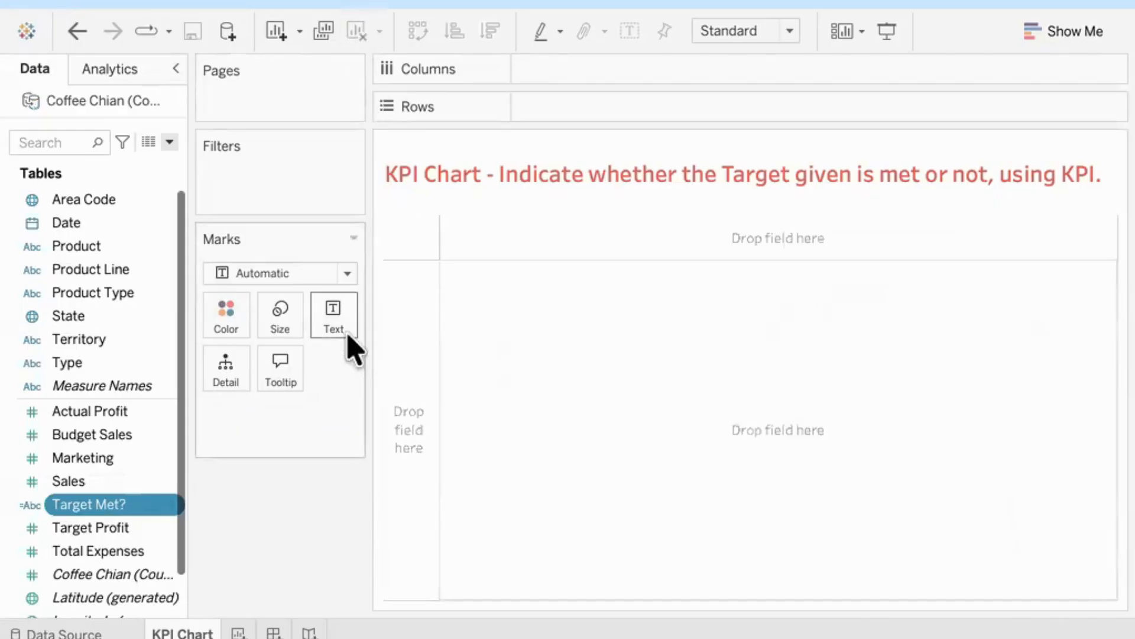
{"action": "left_click", "coordinate": [347, 274]}
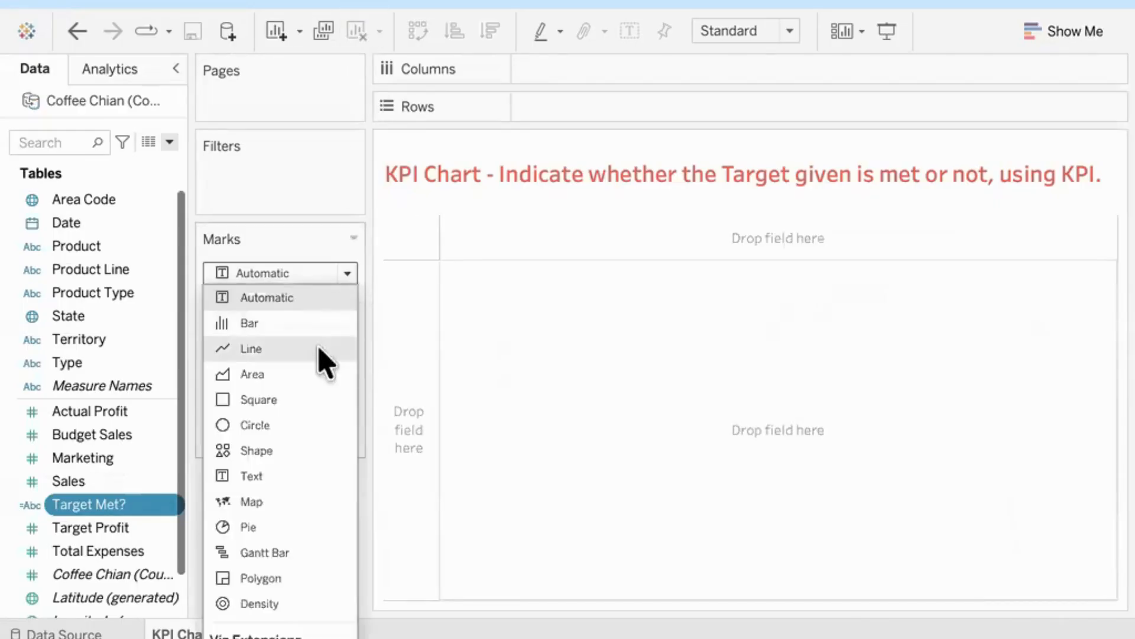
{"action": "left_click", "coordinate": [298, 453]}
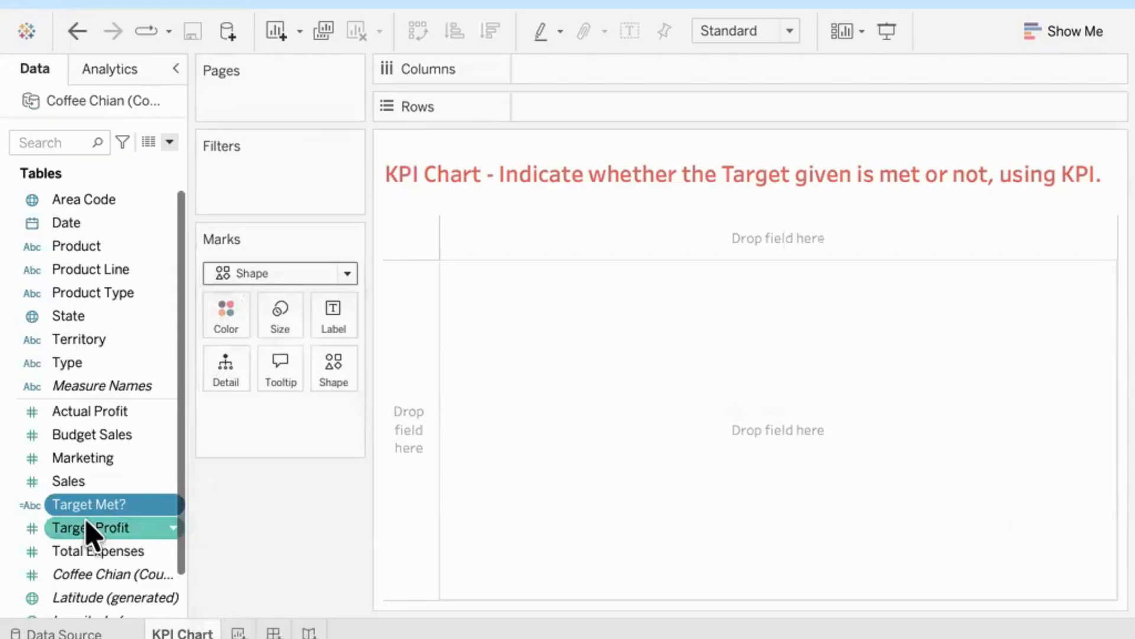
{"action": "left_click_drag", "start_coordinate": [73, 510], "coordinate": [332, 369]}
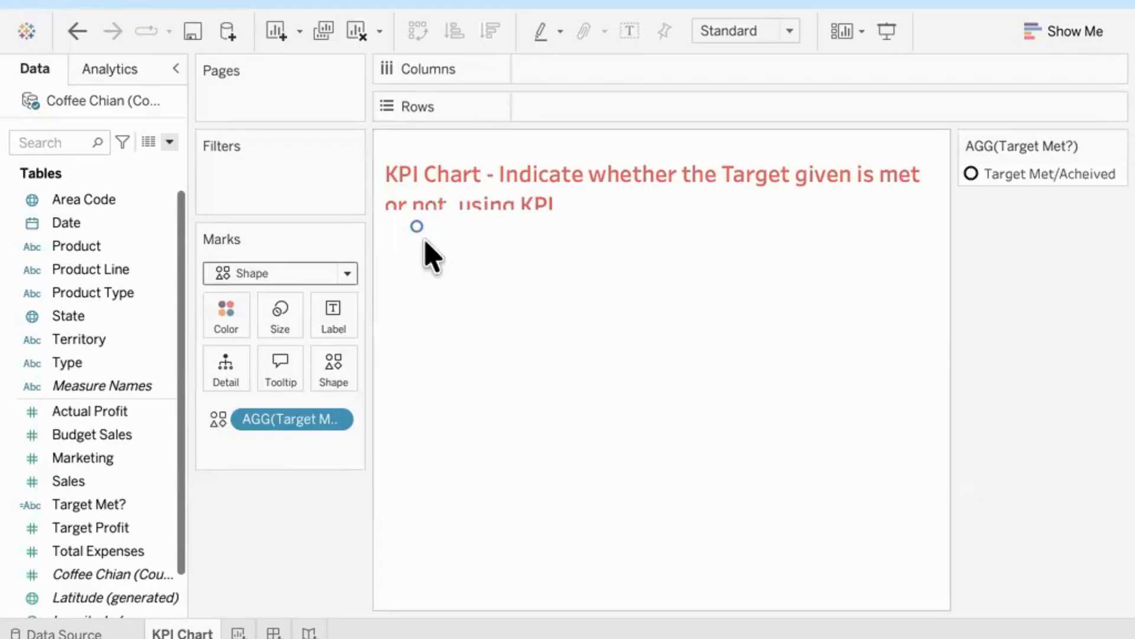
{"action": "mouse_move", "coordinate": [420, 235]}
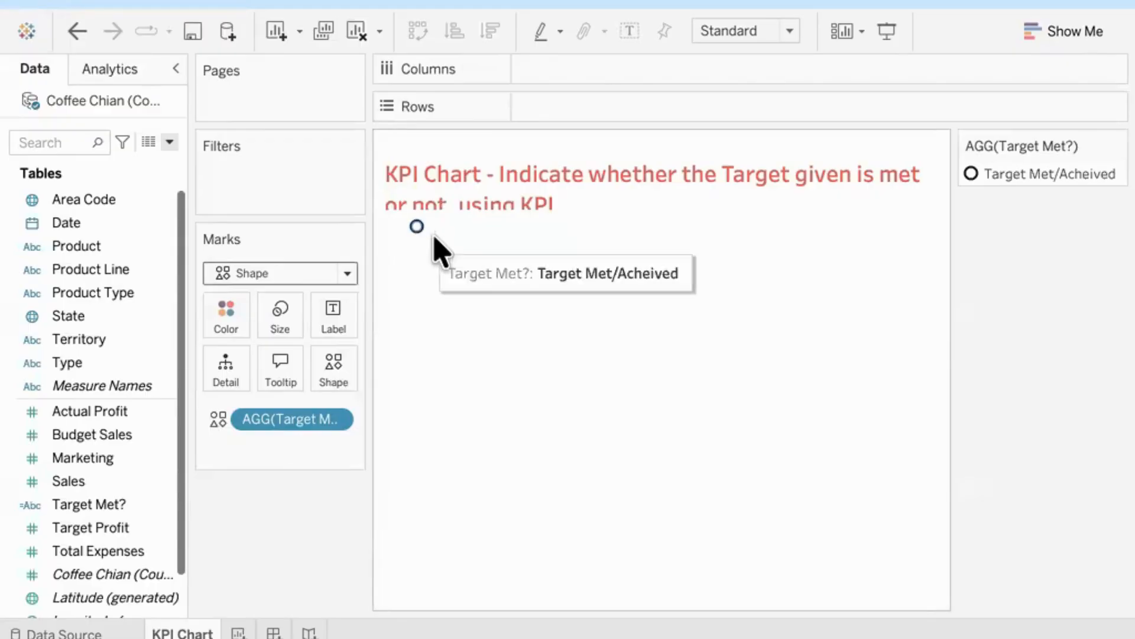
Step: Set the worksheet's fit to Entire View
{"action": "left_click", "coordinate": [787, 34]}
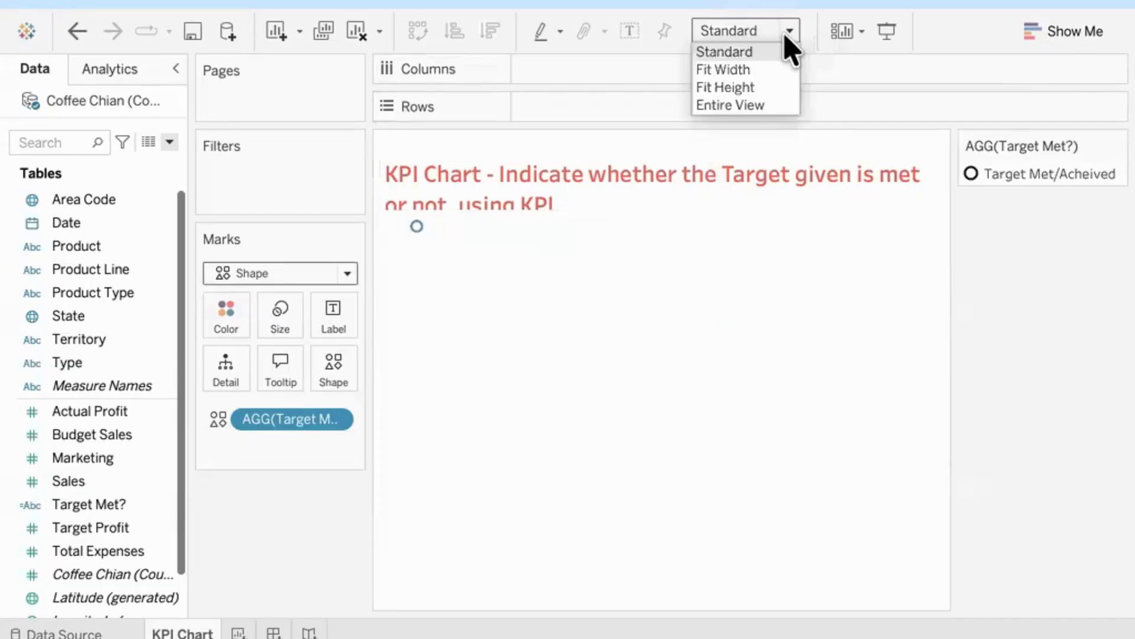
{"action": "left_click", "coordinate": [749, 106]}
{"action": "mouse_move", "coordinate": [724, 353]}
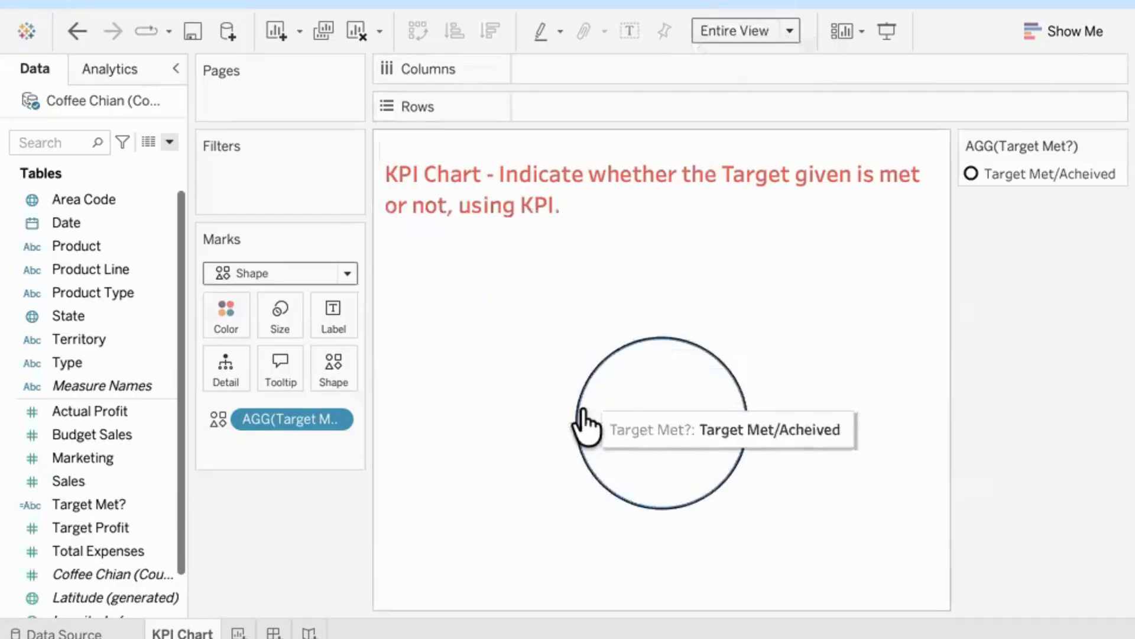
Step: Assign the green upward arrow from the Arrows shape palette to the Target Met/Acheived value
{"action": "double_click", "coordinate": [1018, 178]}
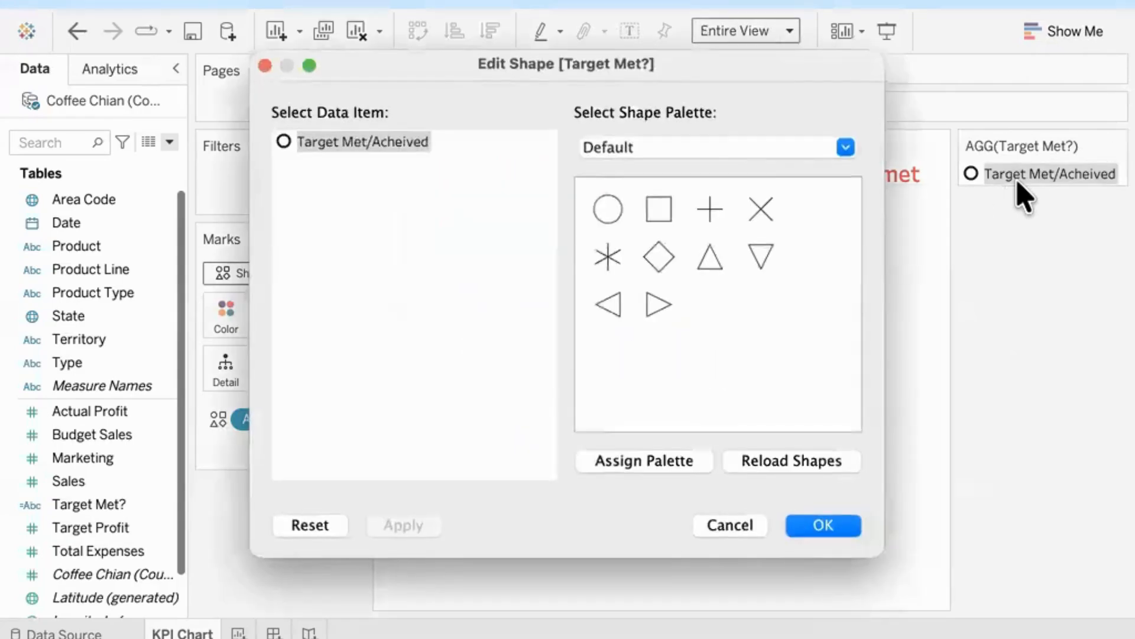
{"action": "left_click", "coordinate": [719, 149]}
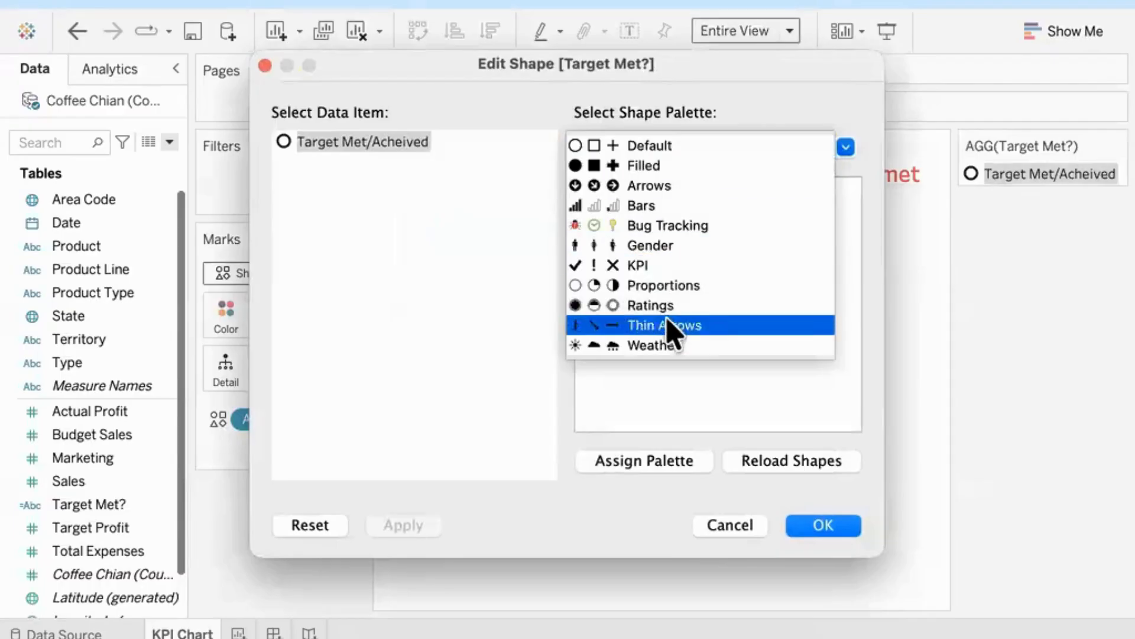
{"action": "left_click", "coordinate": [663, 268]}
{"action": "left_click", "coordinate": [709, 260]}
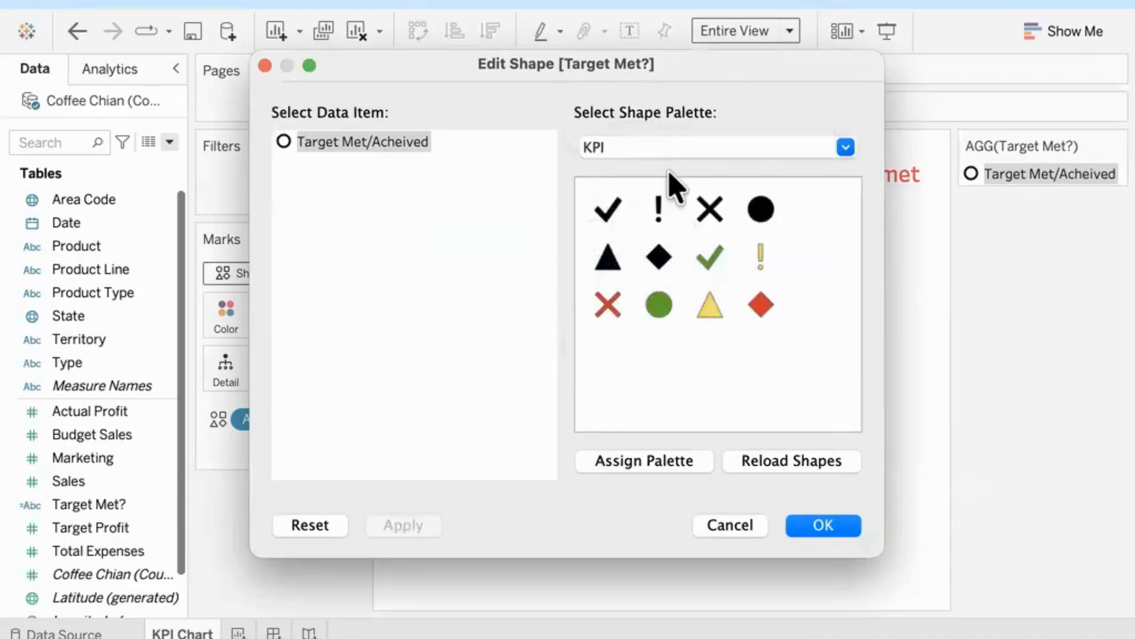
{"action": "left_click", "coordinate": [689, 155]}
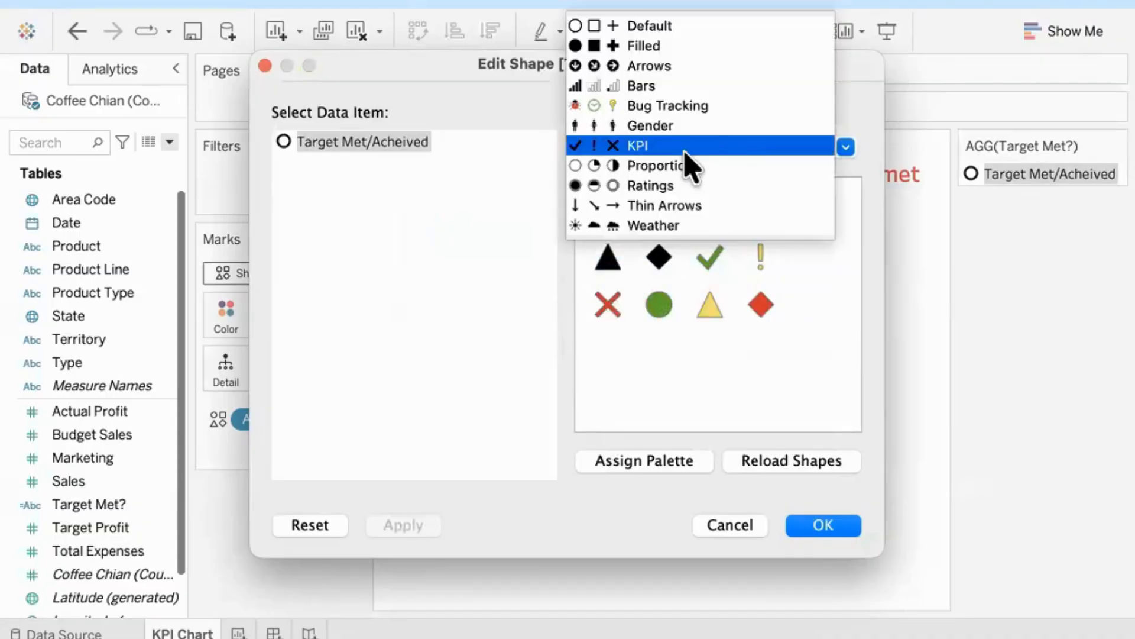
{"action": "left_click", "coordinate": [684, 66]}
{"action": "scroll", "coordinate": [713, 328], "scroll_direction": "down", "scroll_amount": 3}
{"action": "scroll", "coordinate": [711, 316], "scroll_direction": "down", "scroll_amount": 2}
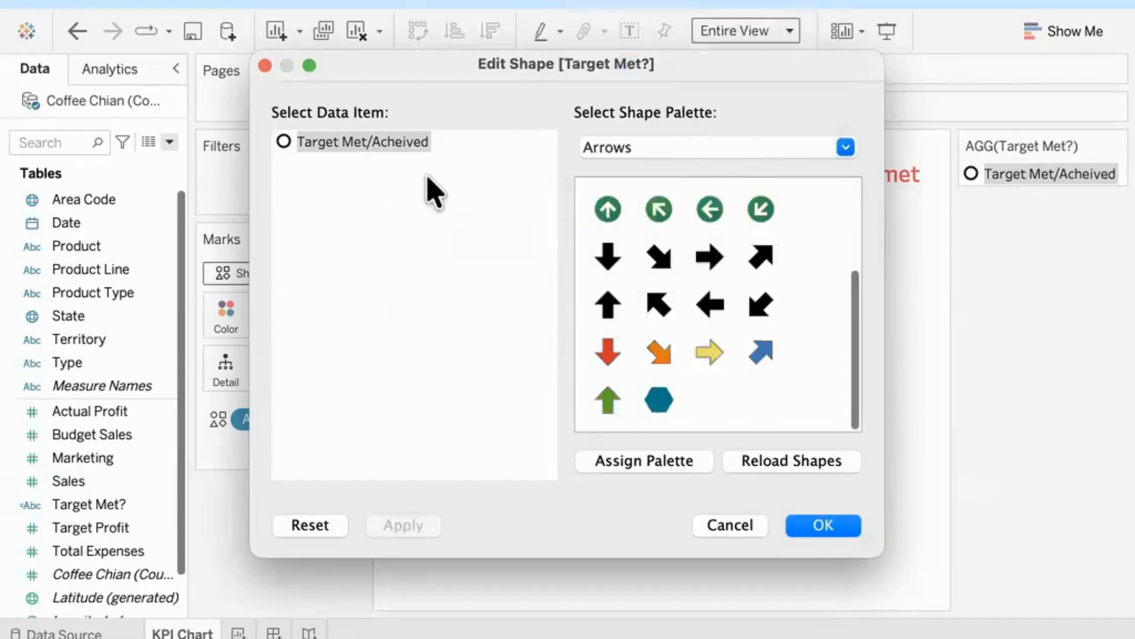
{"action": "left_click", "coordinate": [390, 141]}
{"action": "left_click", "coordinate": [391, 141]}
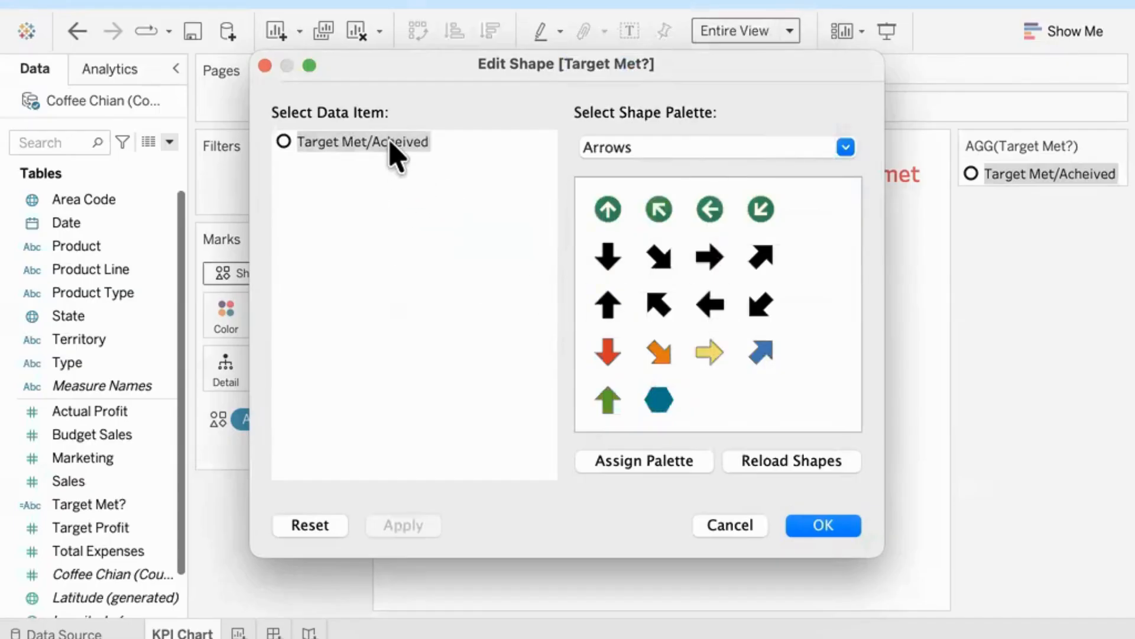
{"action": "left_click", "coordinate": [614, 414]}
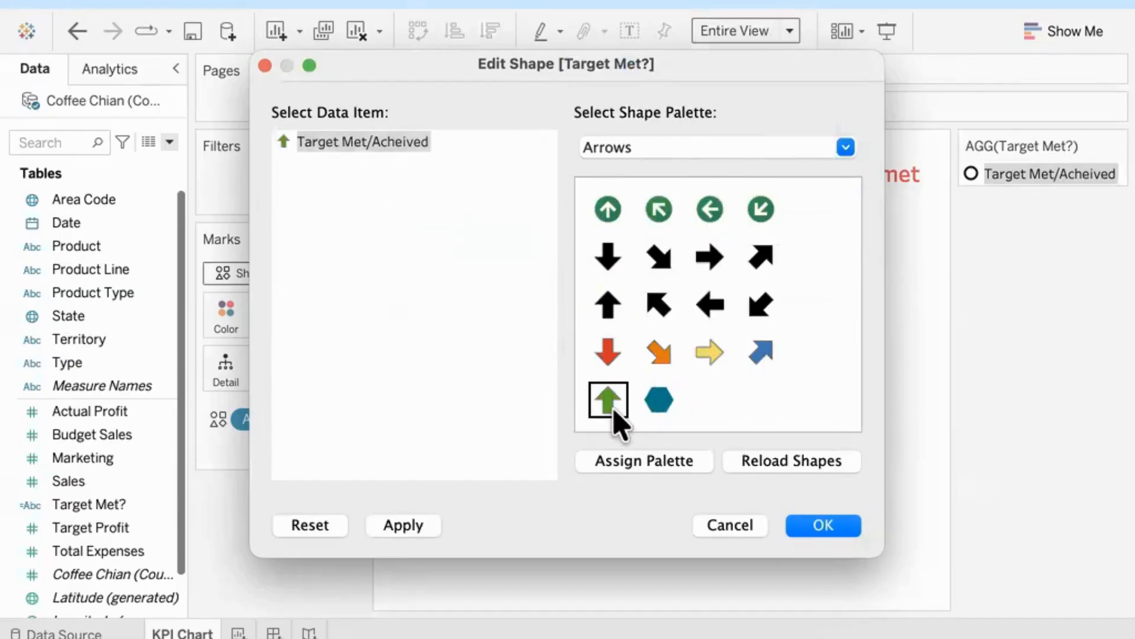
{"action": "left_click", "coordinate": [824, 525]}
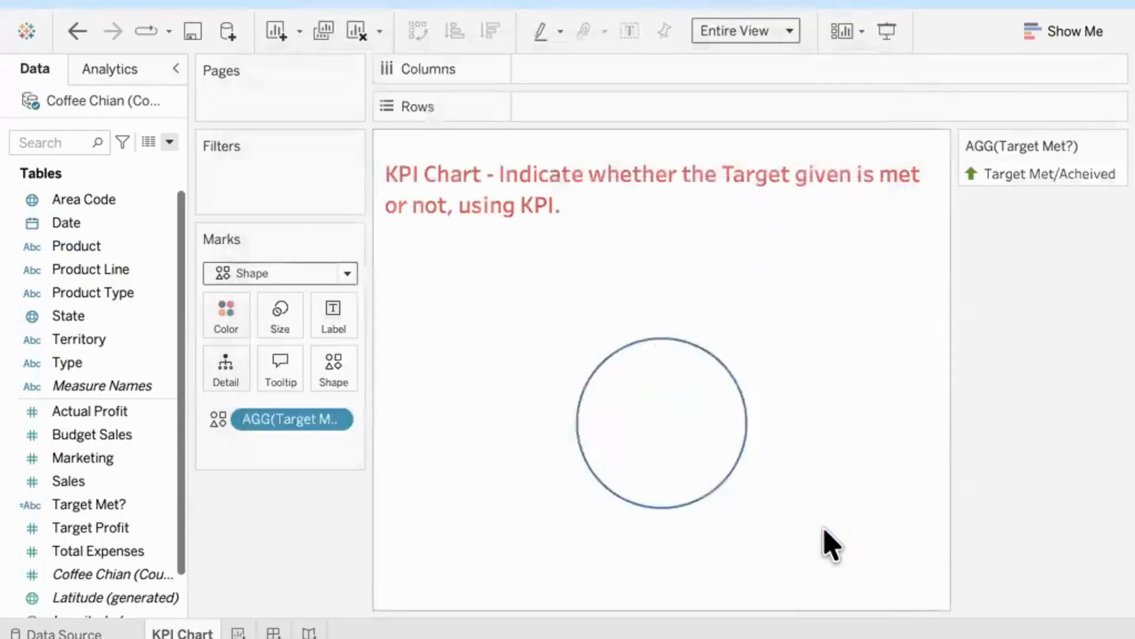
{"action": "mouse_move", "coordinate": [679, 523]}
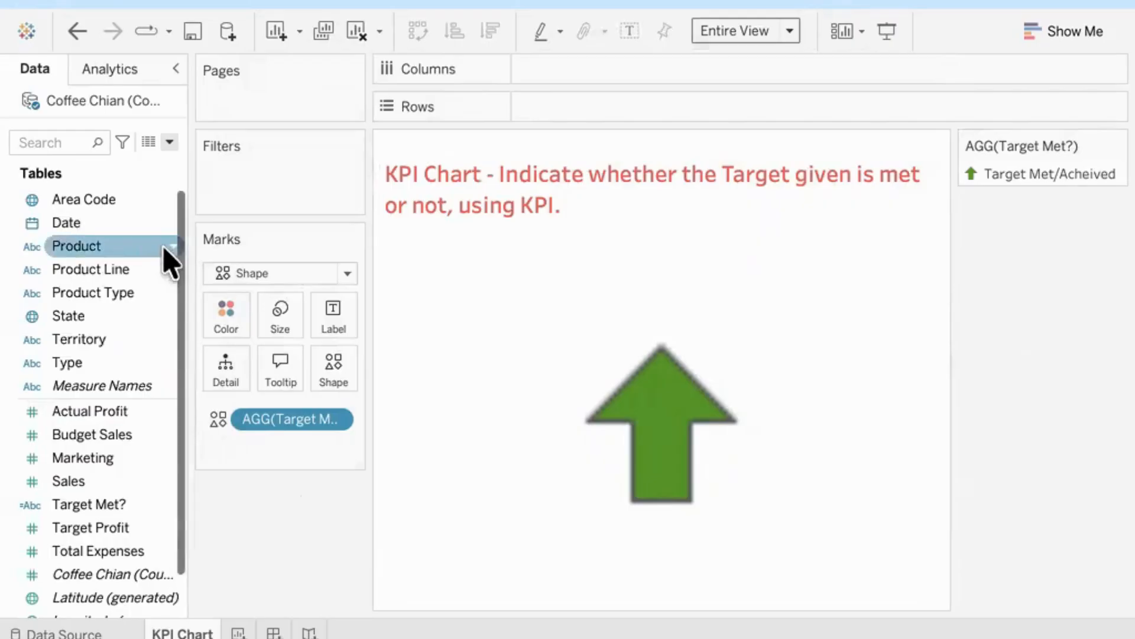
Step: Show a filter for the Product field and make it a Single Value (list) filter
{"action": "right_click", "coordinate": [133, 257]}
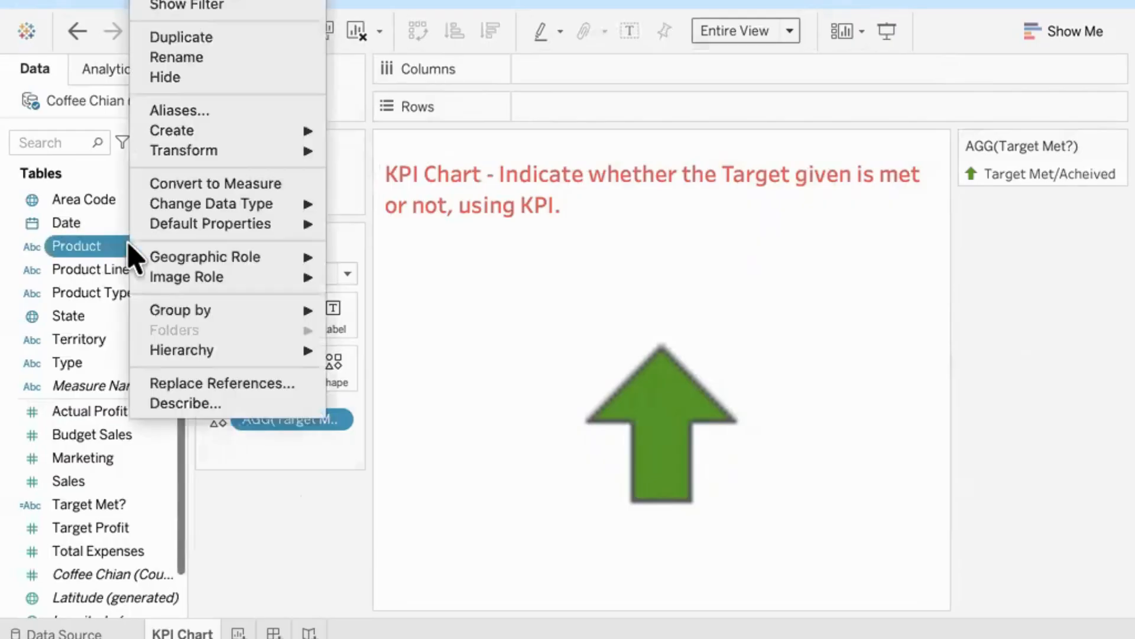
{"action": "left_click", "coordinate": [237, 7]}
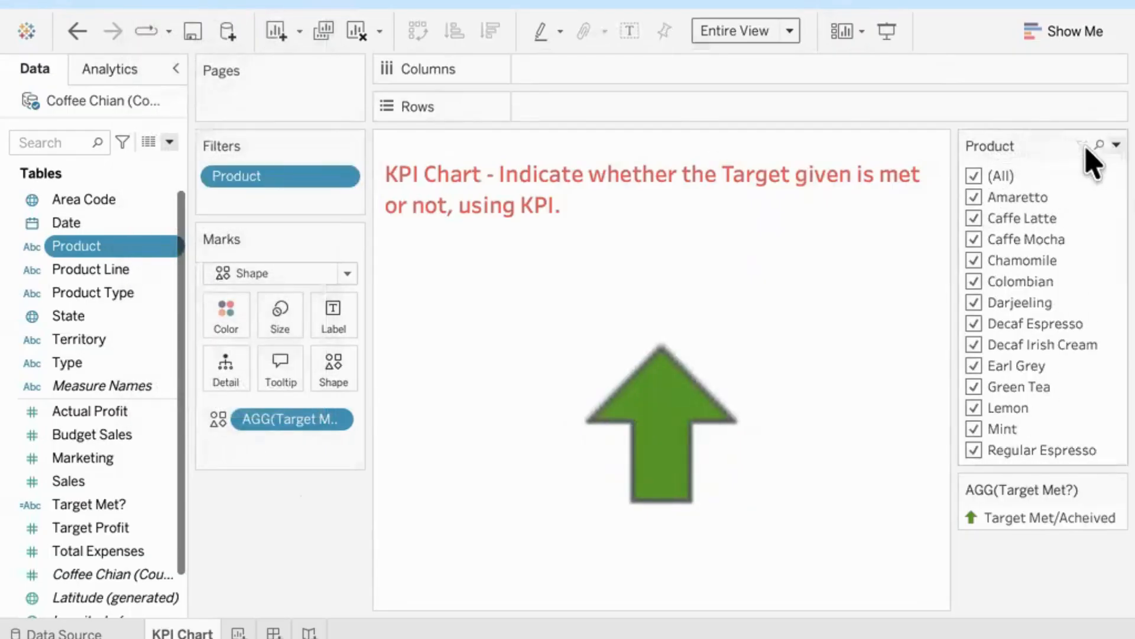
{"action": "left_click", "coordinate": [1115, 145]}
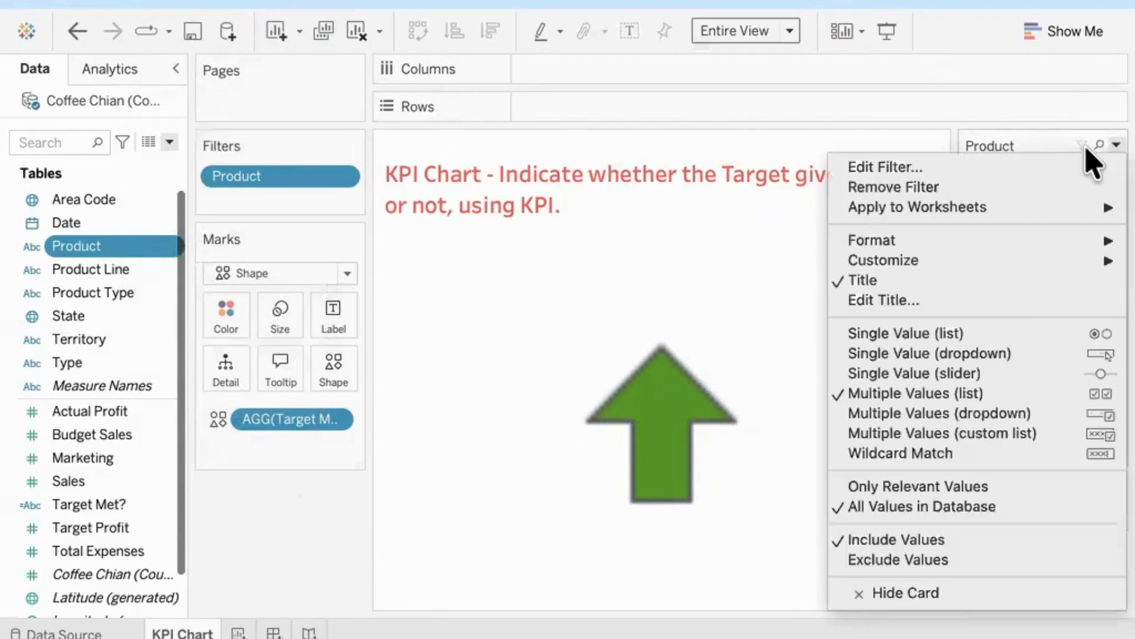
{"action": "left_click", "coordinate": [983, 339]}
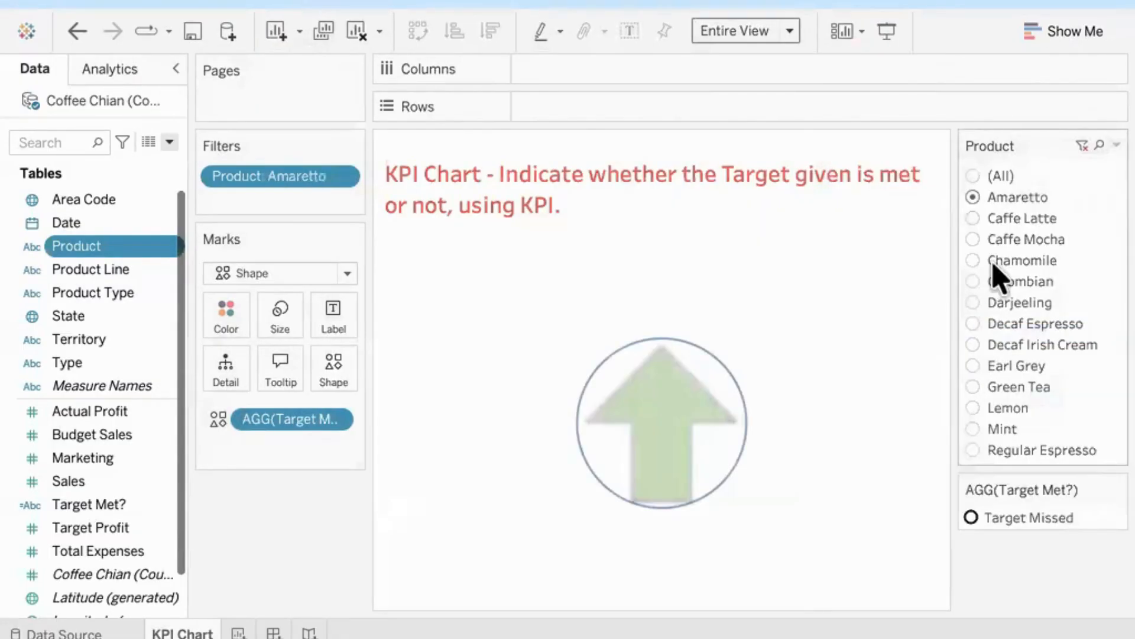
Step: Filter Product to Caffe Latte, then to Caffe Mocha, checking the chart's shape and tooltip for each
{"action": "left_click", "coordinate": [974, 219]}
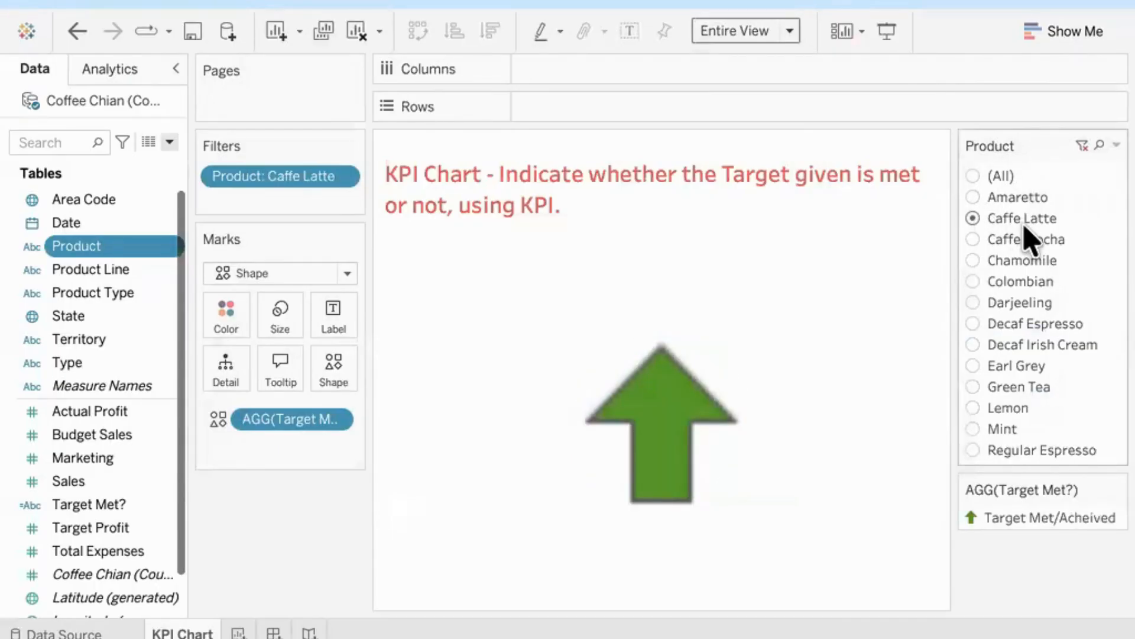
{"action": "mouse_move", "coordinate": [697, 410]}
{"action": "left_click", "coordinate": [974, 239]}
{"action": "mouse_move", "coordinate": [689, 369]}
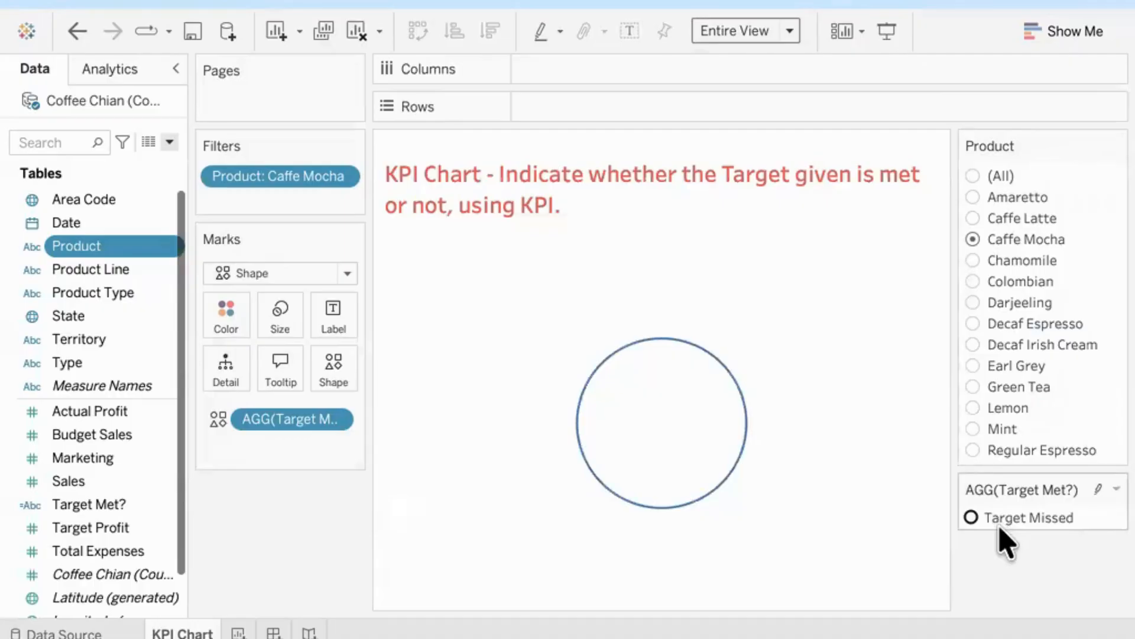
{"action": "mouse_move", "coordinate": [711, 421]}
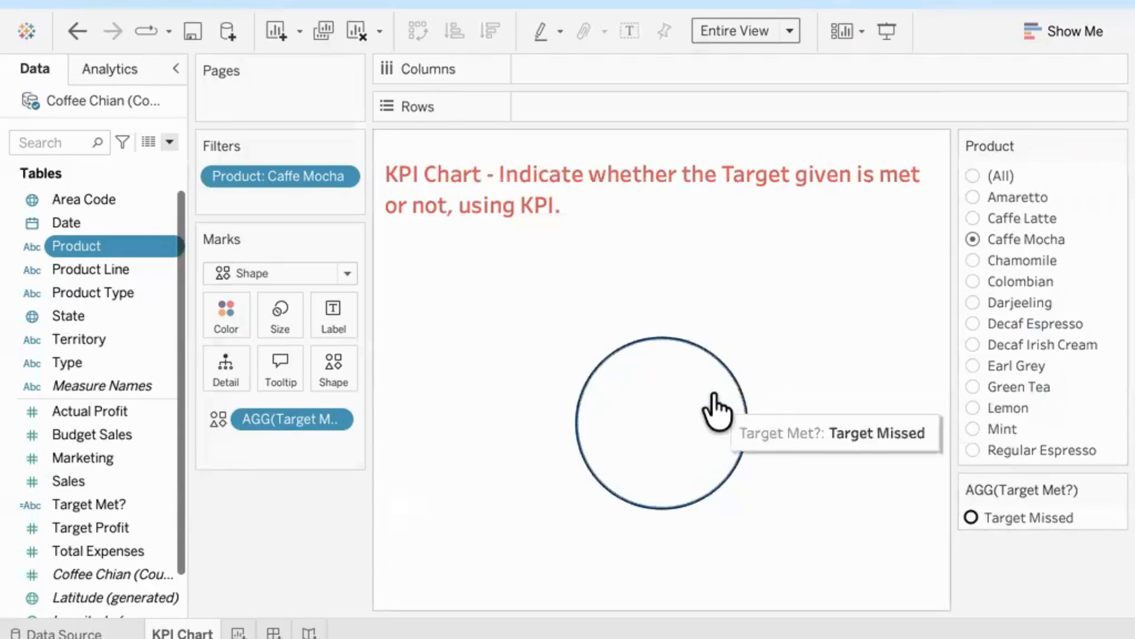
Step: Assign the red downward arrow from the Arrows shape palette to the Target Missed value
{"action": "double_click", "coordinate": [1013, 520]}
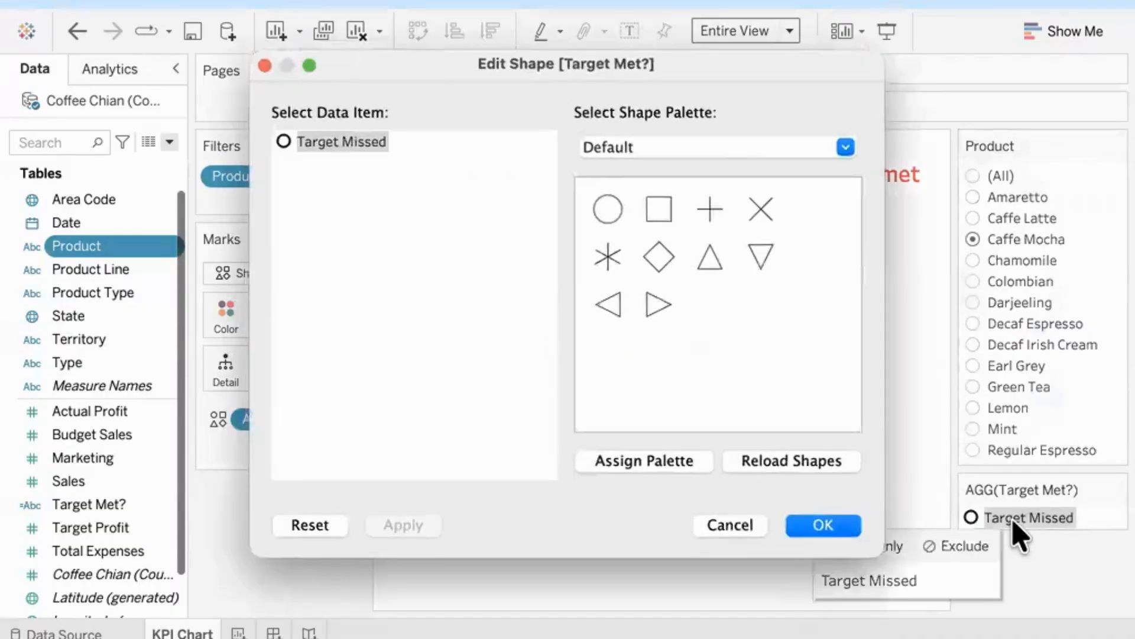
{"action": "left_click", "coordinate": [715, 148]}
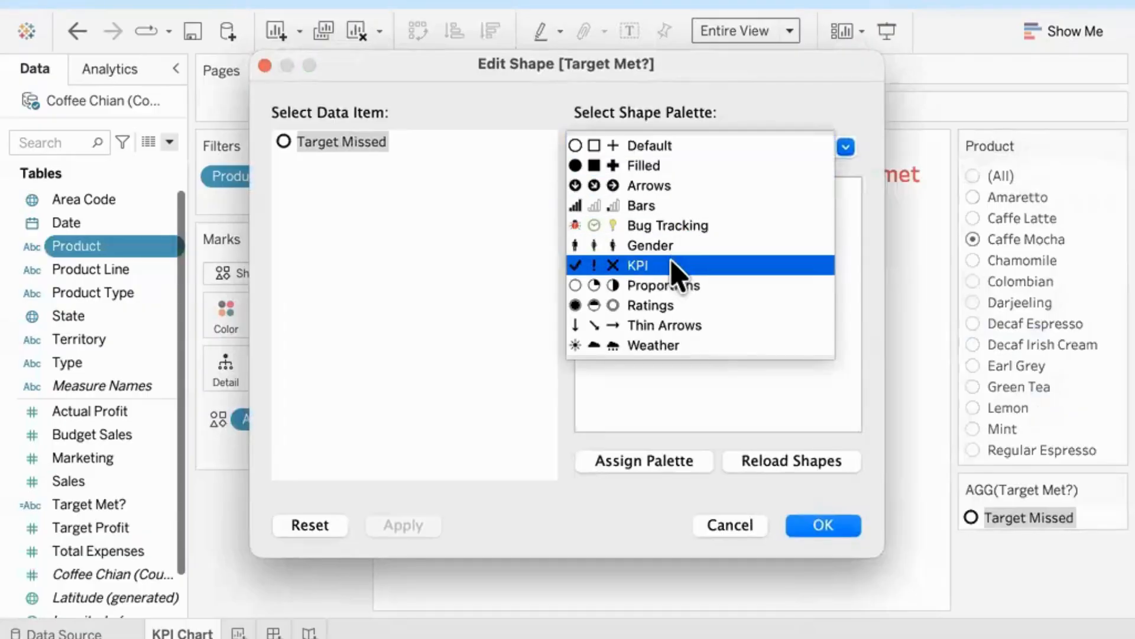
{"action": "left_click", "coordinate": [667, 190]}
{"action": "scroll", "coordinate": [690, 355], "scroll_direction": "down", "scroll_amount": 3}
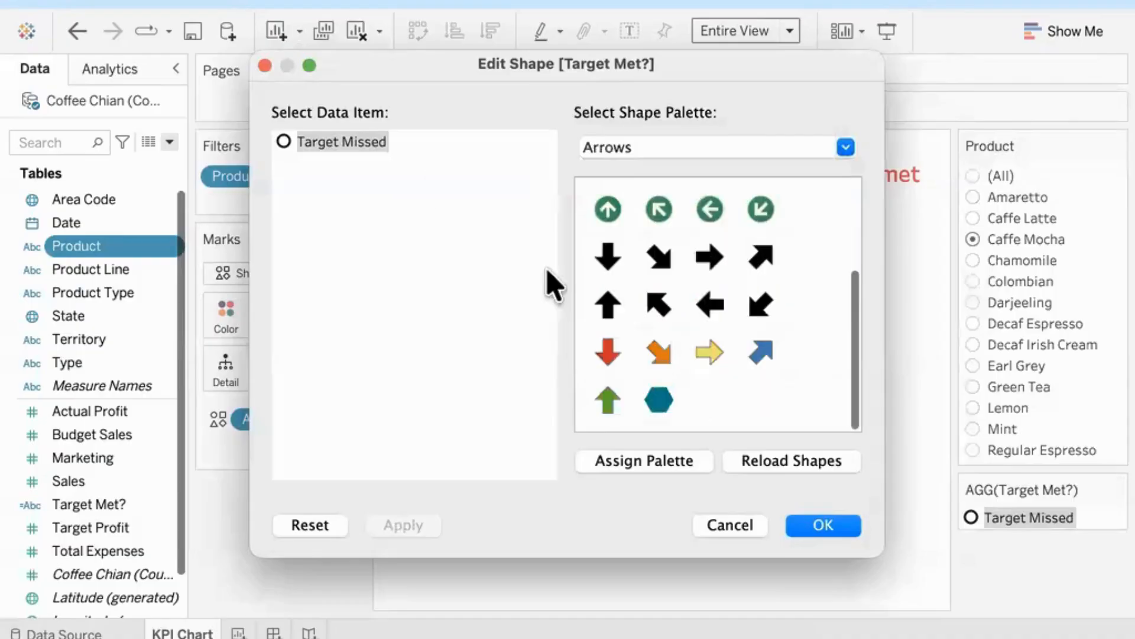
{"action": "left_click", "coordinate": [610, 355]}
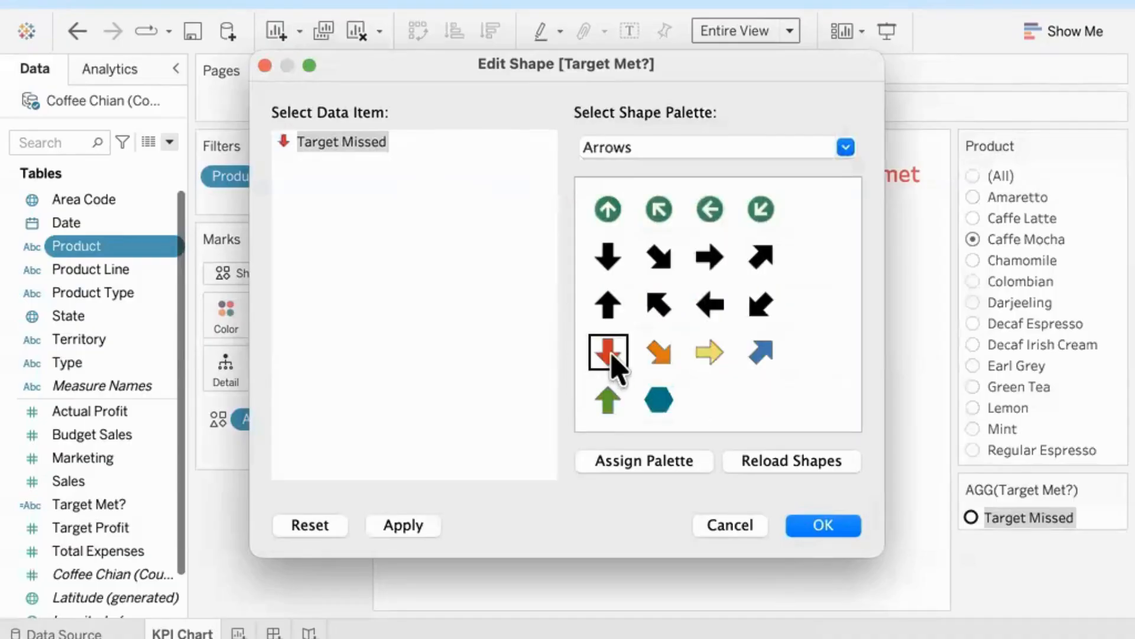
{"action": "left_click", "coordinate": [828, 543]}
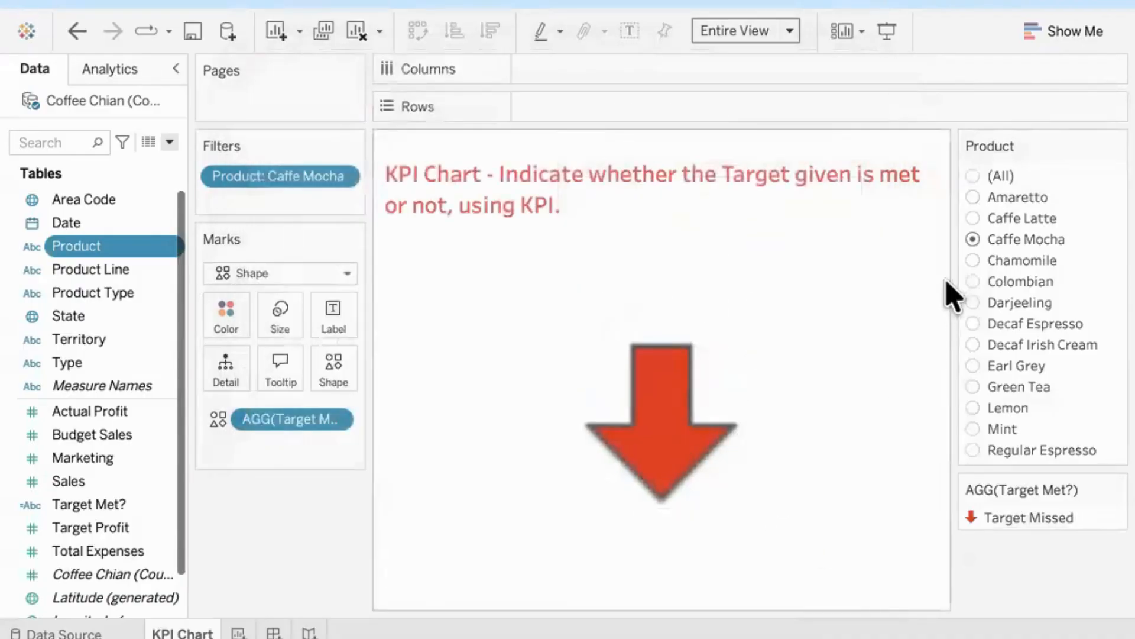
Step: Check the KPI arrow for each product from Chamomile through Decaf Irish Cream, finishing with the Product filter on Caffe Latte
{"action": "left_click", "coordinate": [973, 260]}
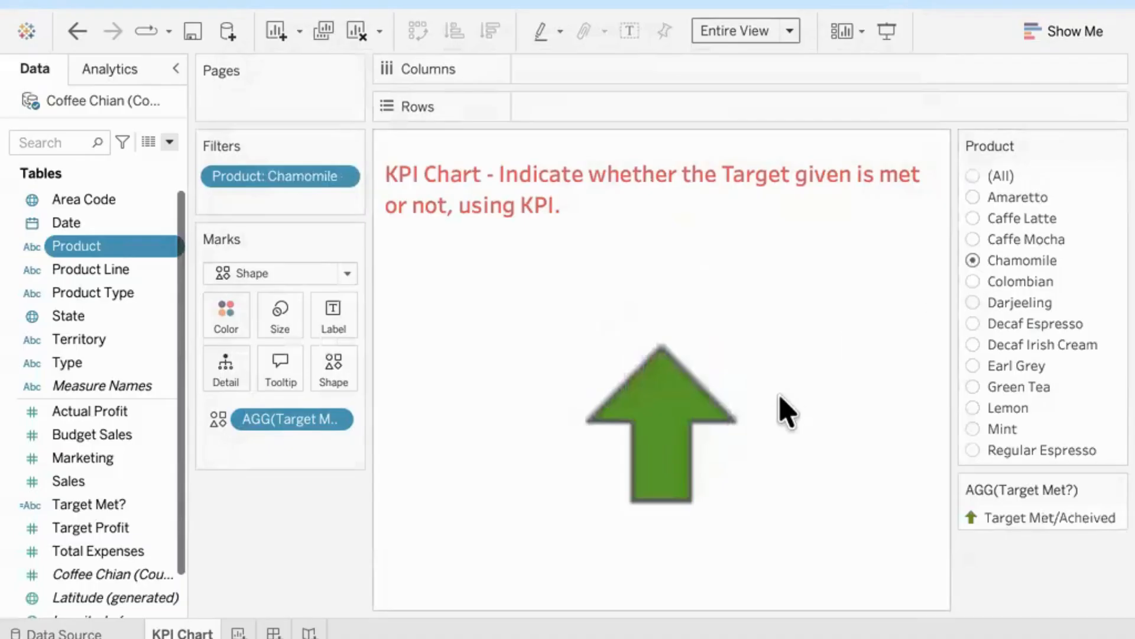
{"action": "left_click", "coordinate": [972, 281]}
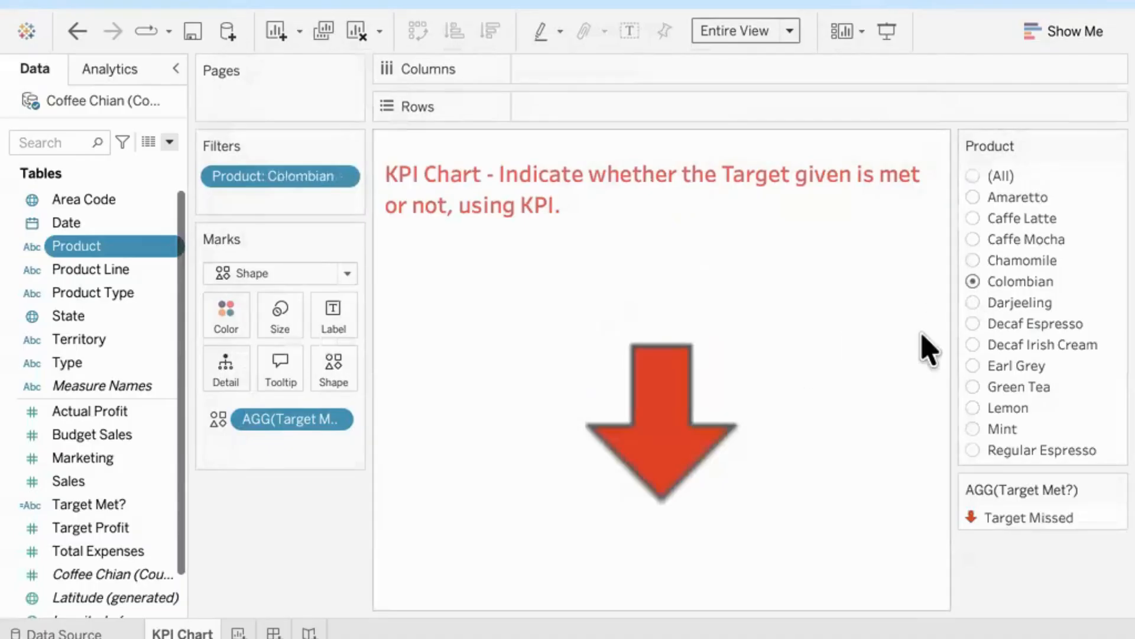
{"action": "mouse_move", "coordinate": [682, 418]}
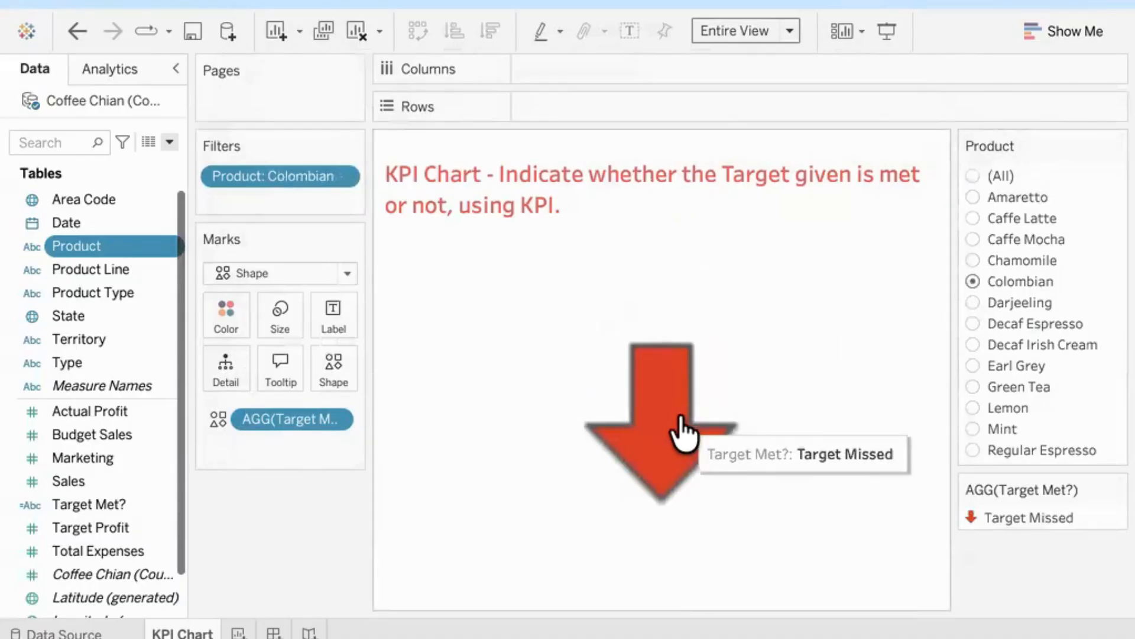
{"action": "left_click", "coordinate": [973, 302]}
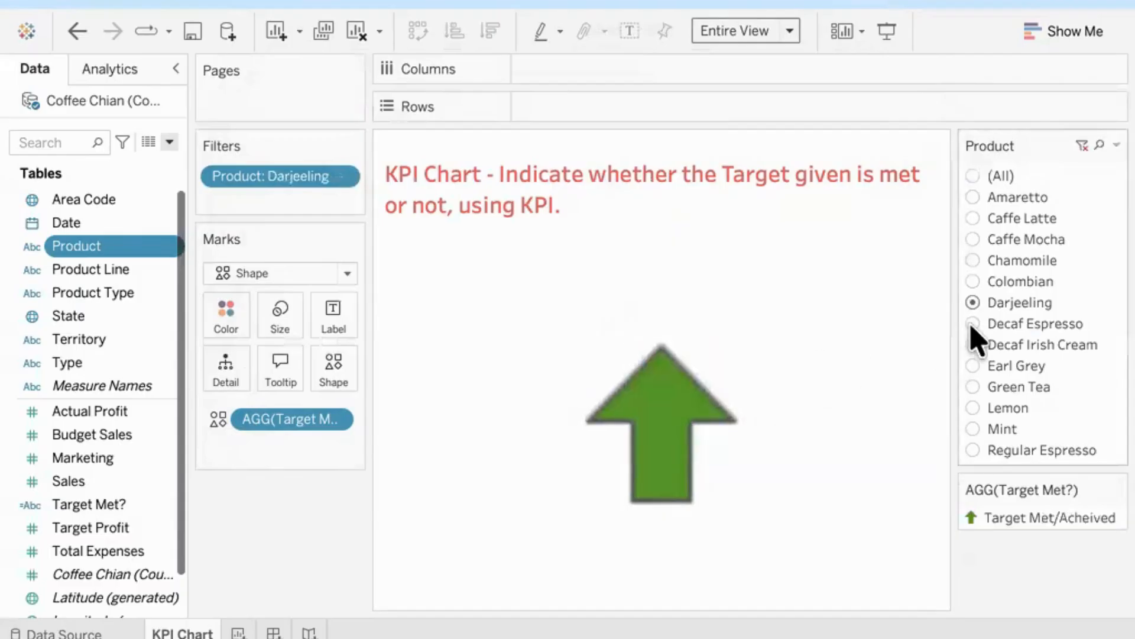
{"action": "left_click", "coordinate": [972, 324]}
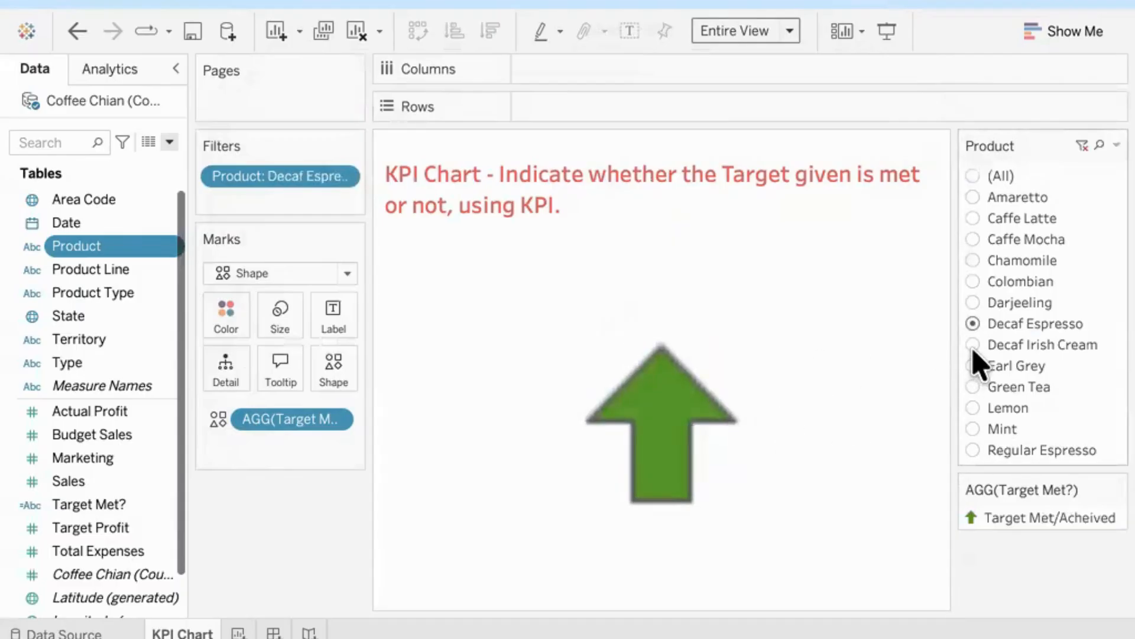
{"action": "left_click", "coordinate": [973, 345]}
{"action": "mouse_move", "coordinate": [717, 414]}
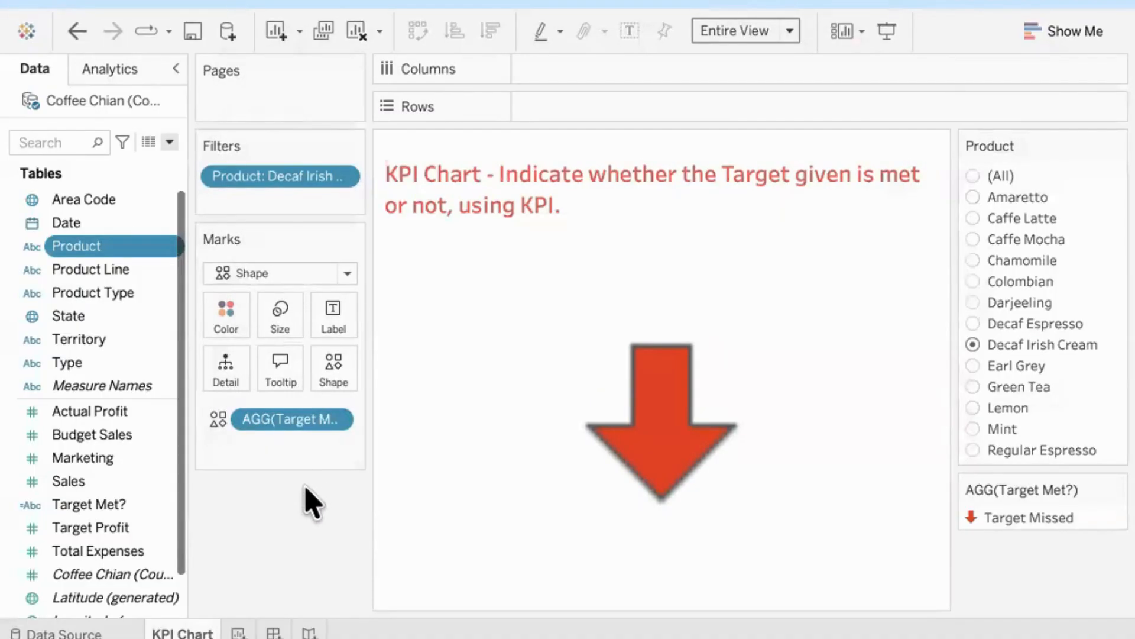
{"action": "mouse_move", "coordinate": [674, 523]}
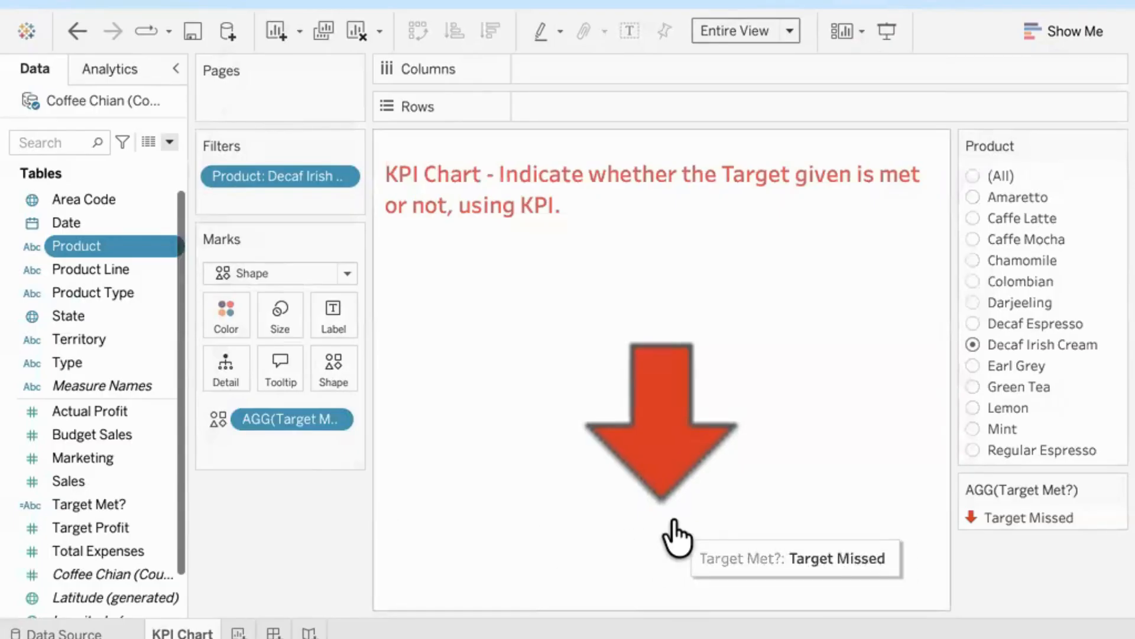
{"action": "left_click", "coordinate": [973, 218]}
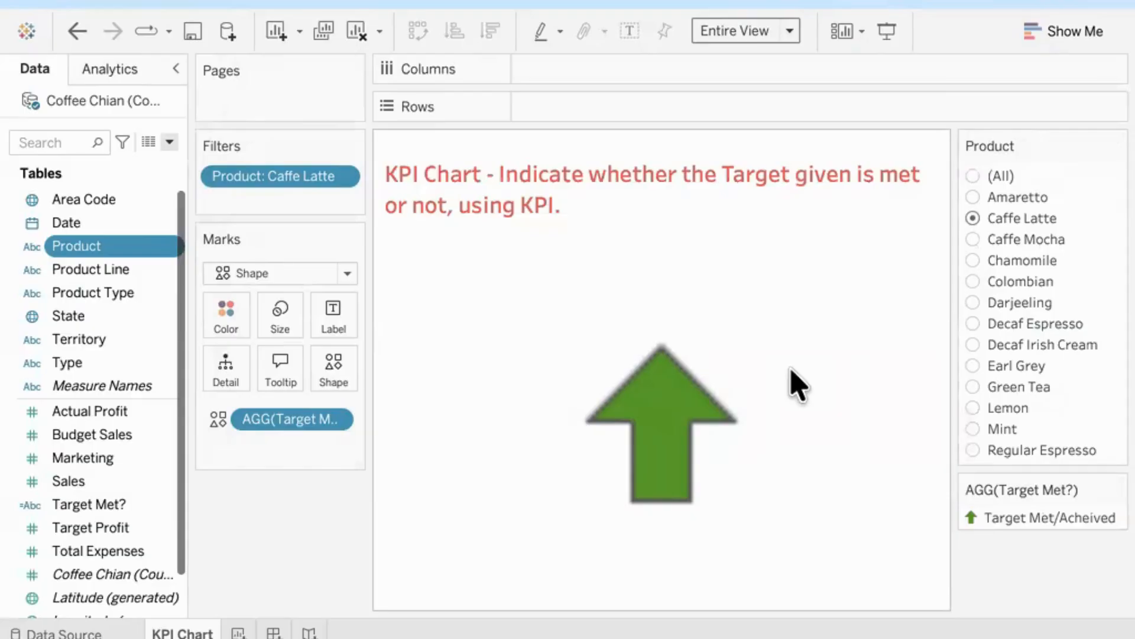
Step: Create a calculated field named Difference and begin its formula with SUM([Actual Profit]) followed by a minus sign
{"action": "left_click", "coordinate": [170, 142]}
{"action": "left_click", "coordinate": [175, 167]}
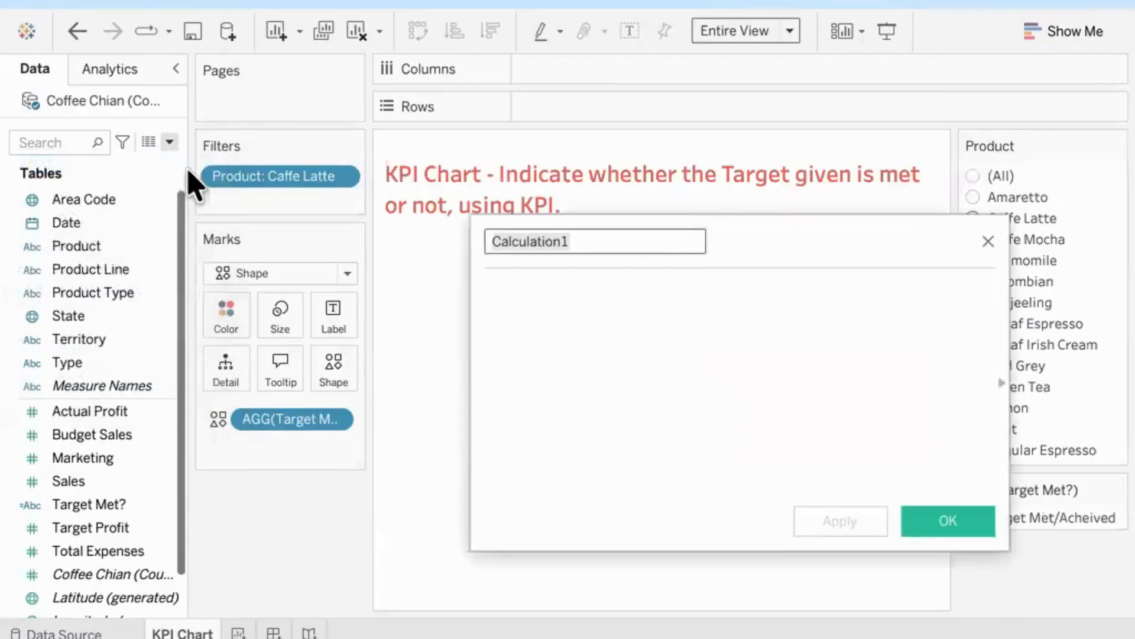
{"action": "type", "text": "Difference"}
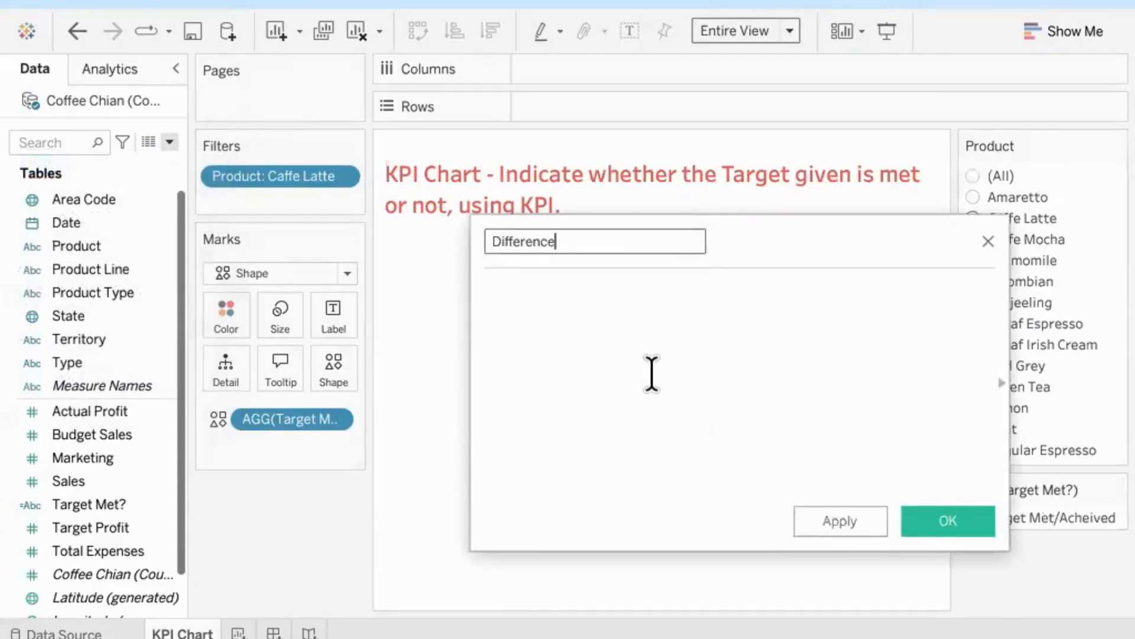
{"action": "left_click", "coordinate": [651, 374]}
{"action": "type", "text": "sum"}
{"action": "key", "text": "Return"}
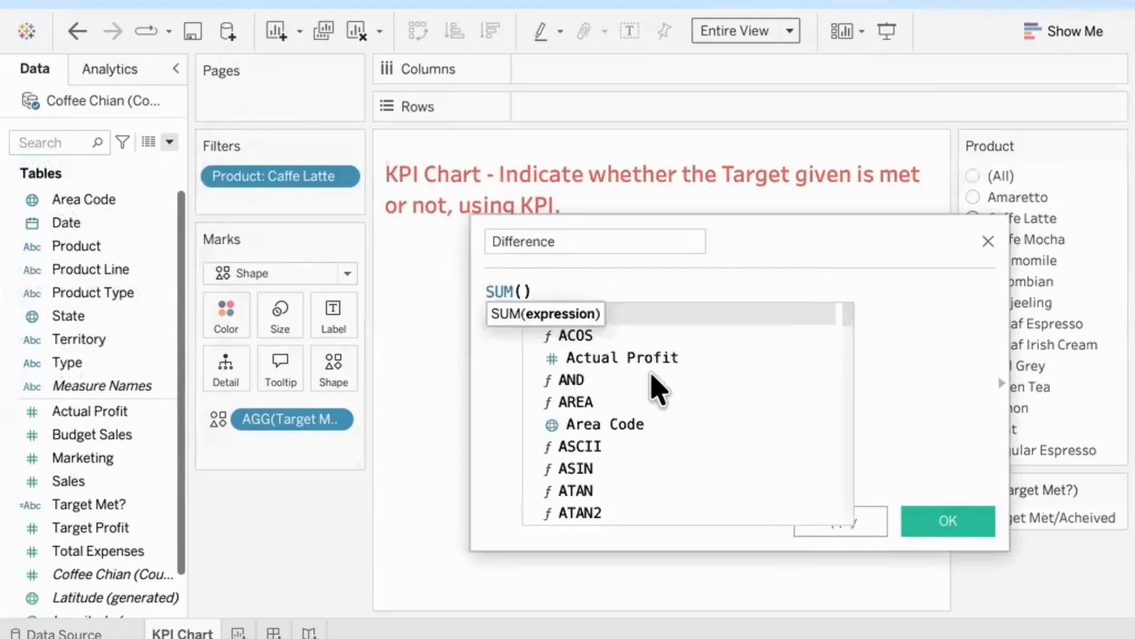
{"action": "type", "text": "act"}
{"action": "key", "text": "Return"}
{"action": "key", "text": "End"}
{"action": "type", "text": "- "}
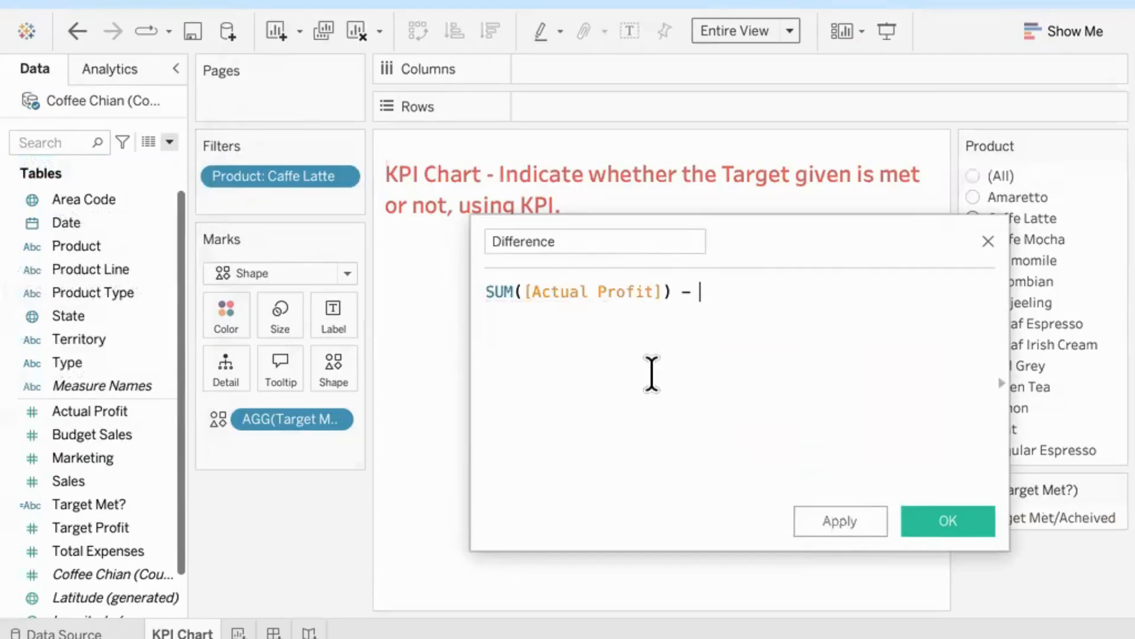
{"action": "type", "text": "sum"}
Step: Complete the Difference formula by subtracting SUM([Target Profit]) and save the calculated field
{"action": "key", "text": "Return"}
{"action": "type", "text": "targ"}
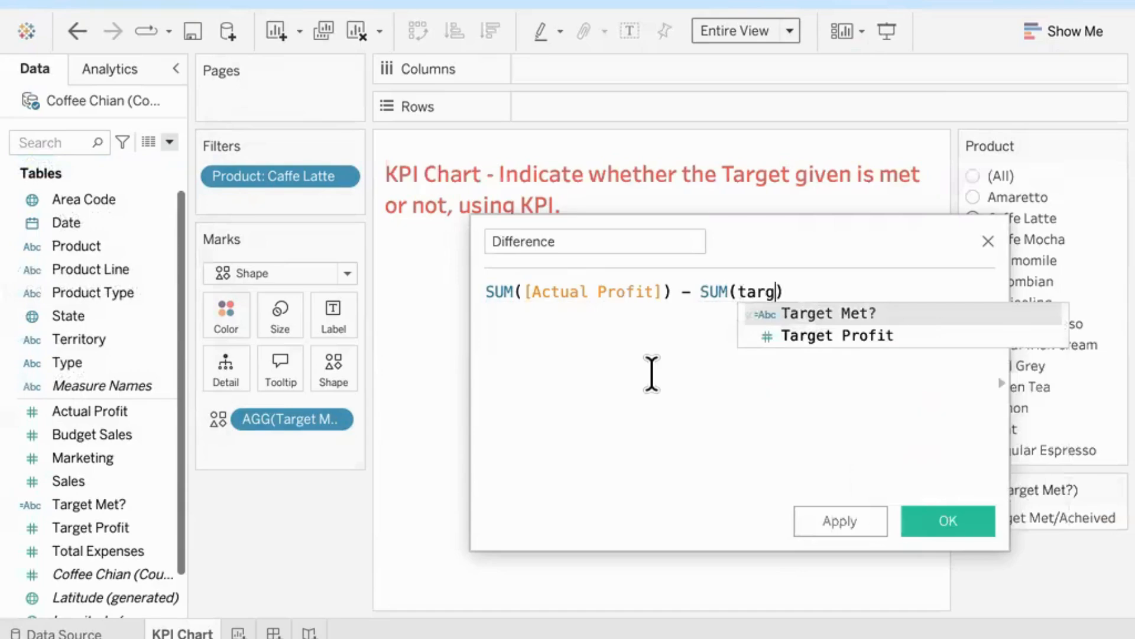
{"action": "key", "text": "Down"}
{"action": "key", "text": "Return"}
{"action": "left_click", "coordinate": [953, 531]}
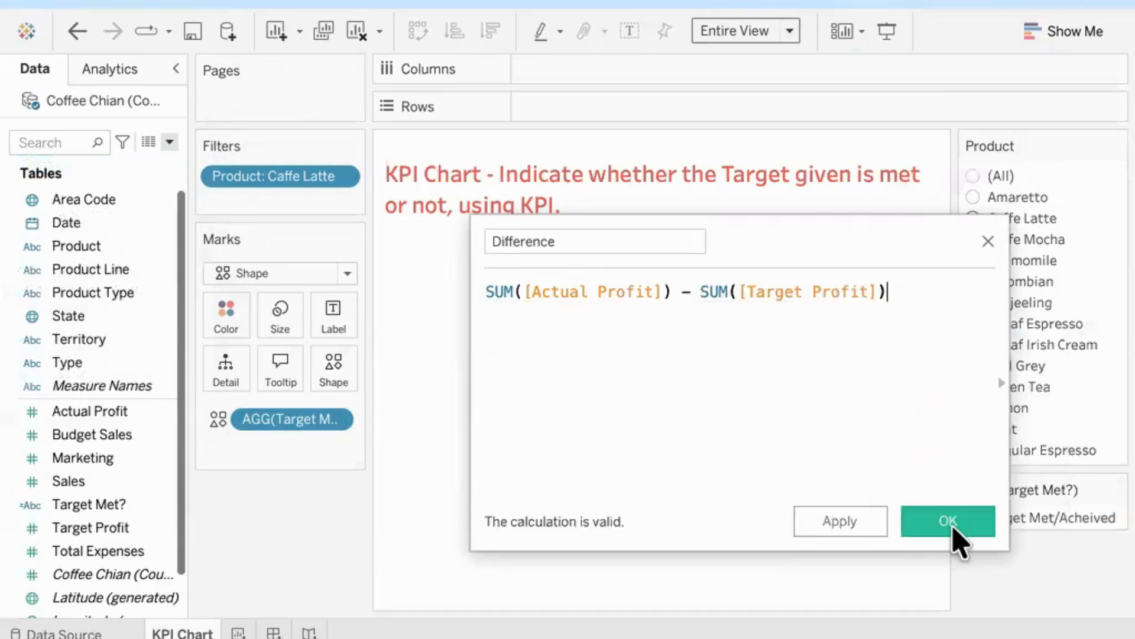
Step: Add Difference as the arrow's mark label and align the label bottom center
{"action": "left_click_drag", "start_coordinate": [70, 464], "coordinate": [325, 330]}
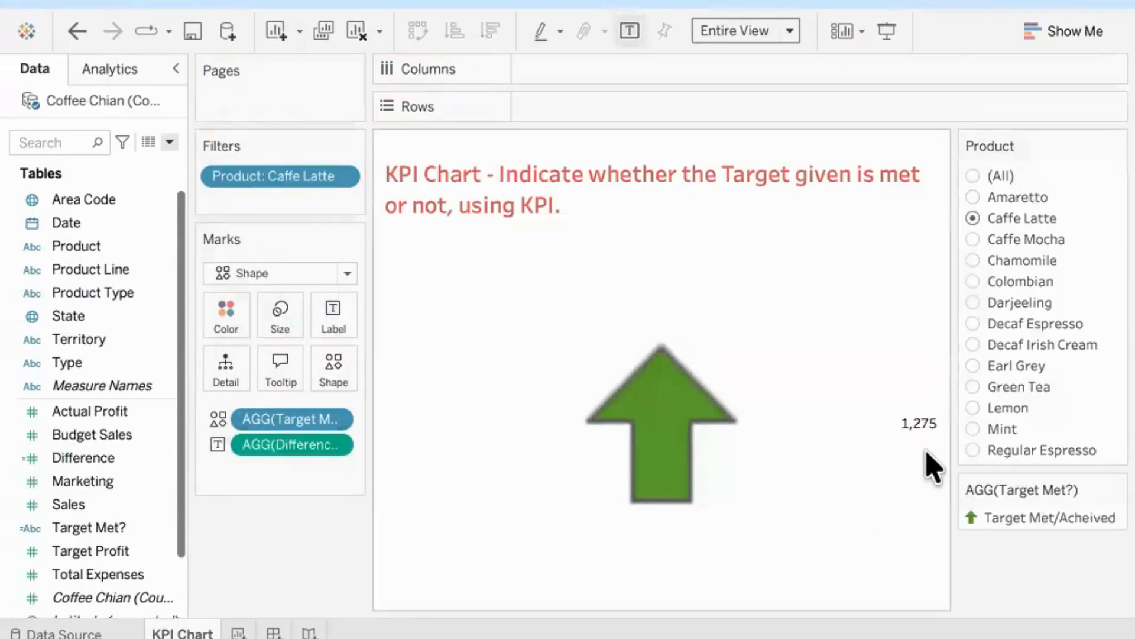
{"action": "mouse_move", "coordinate": [925, 448]}
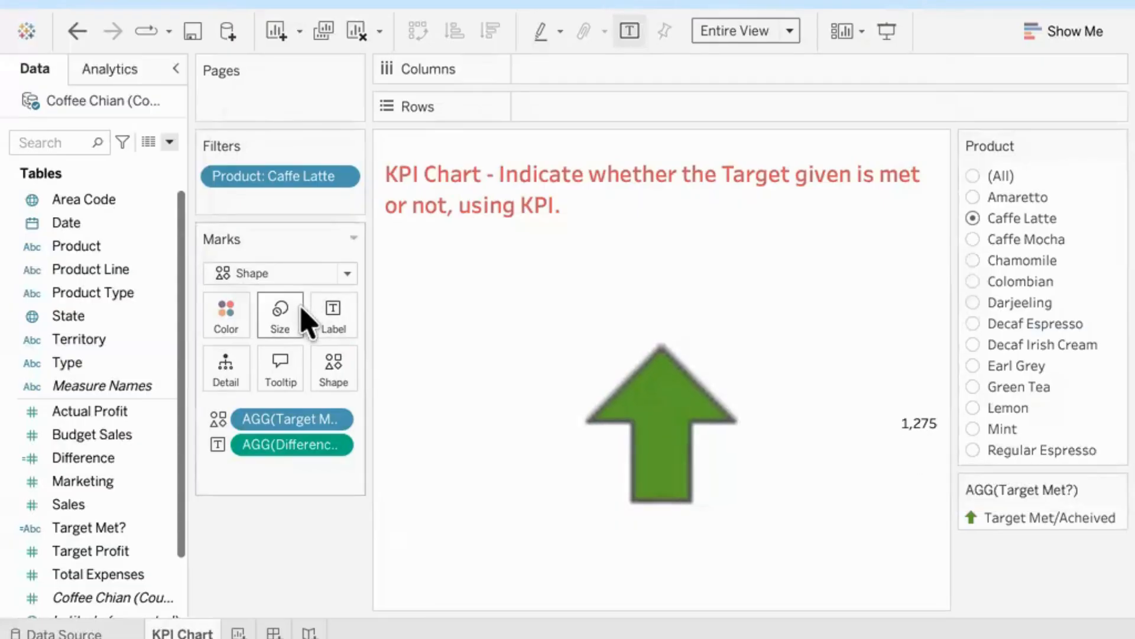
{"action": "left_click", "coordinate": [331, 317]}
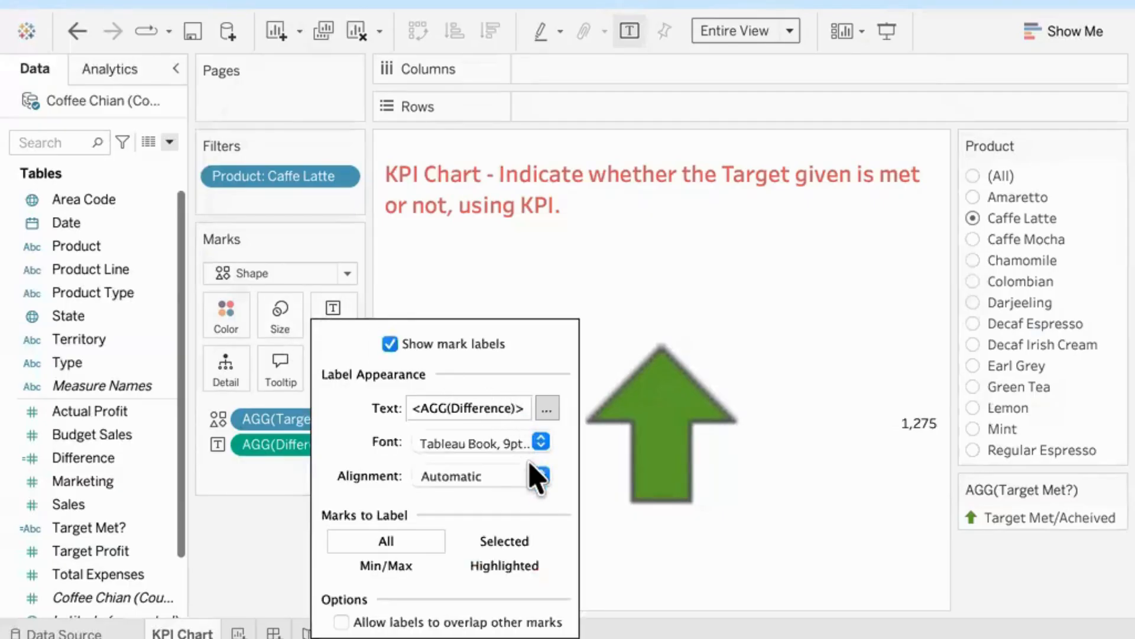
{"action": "left_click", "coordinate": [540, 476]}
{"action": "left_click", "coordinate": [467, 408]}
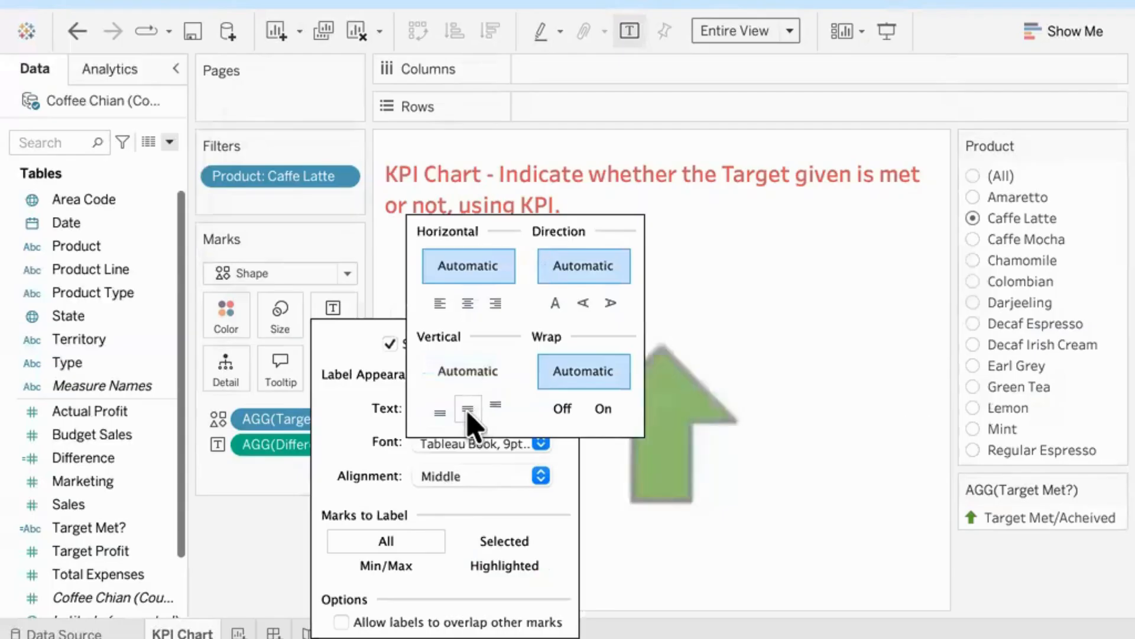
{"action": "left_click", "coordinate": [439, 411]}
{"action": "left_click", "coordinate": [468, 303]}
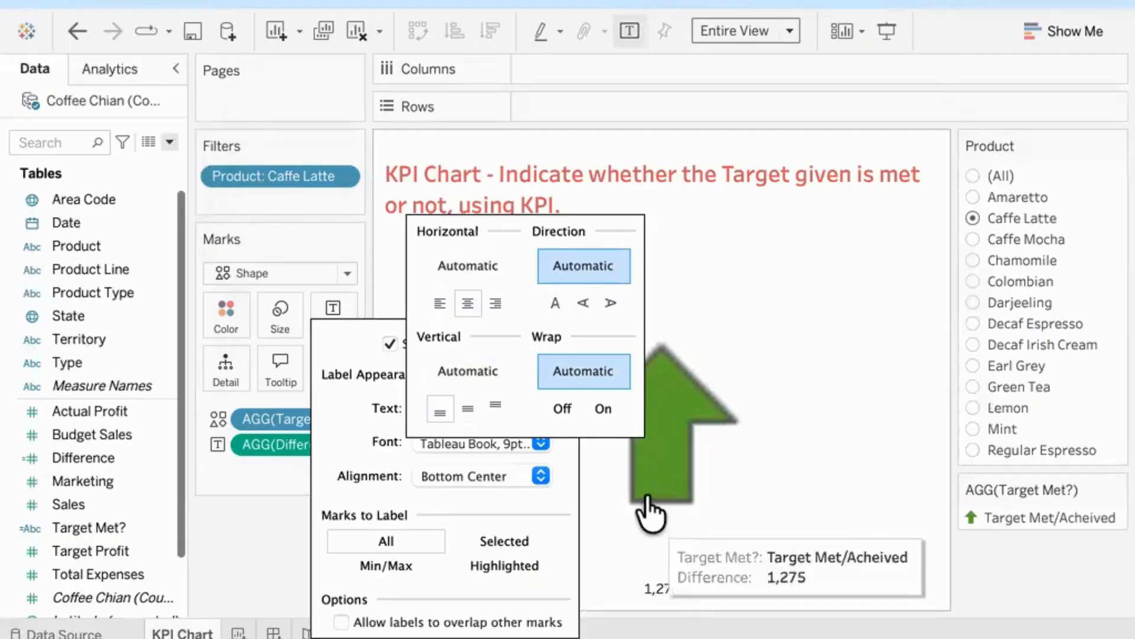
{"action": "left_click", "coordinate": [264, 553]}
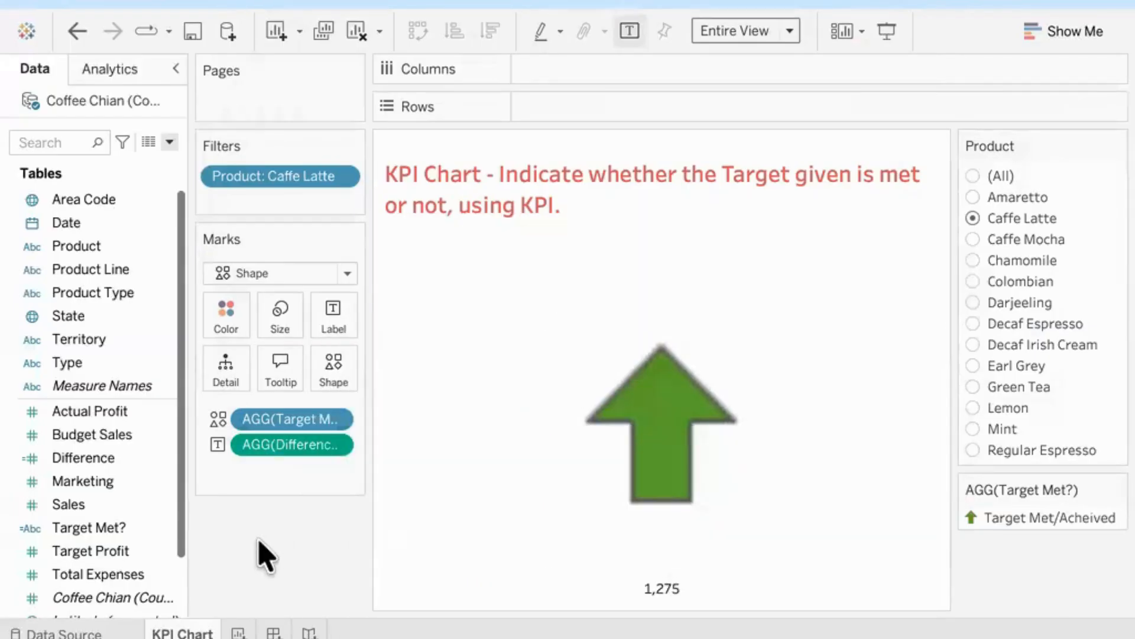
Step: Create a new calculated field named Percent Difference
{"action": "left_click", "coordinate": [169, 143]}
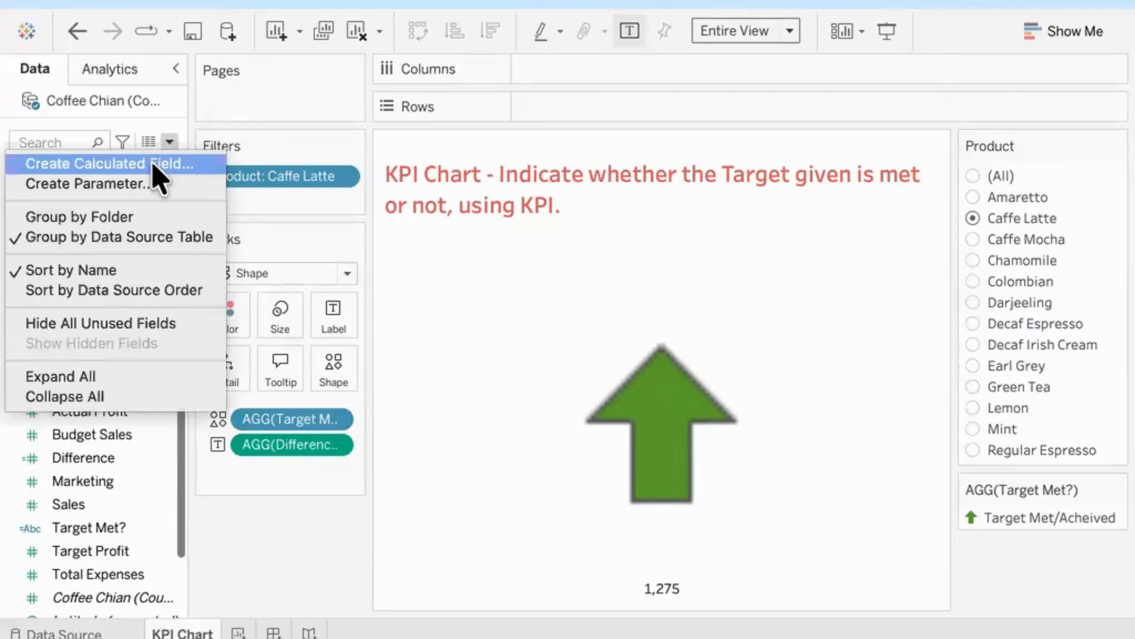
{"action": "left_click", "coordinate": [155, 165]}
{"action": "type", "text": "Perce"}
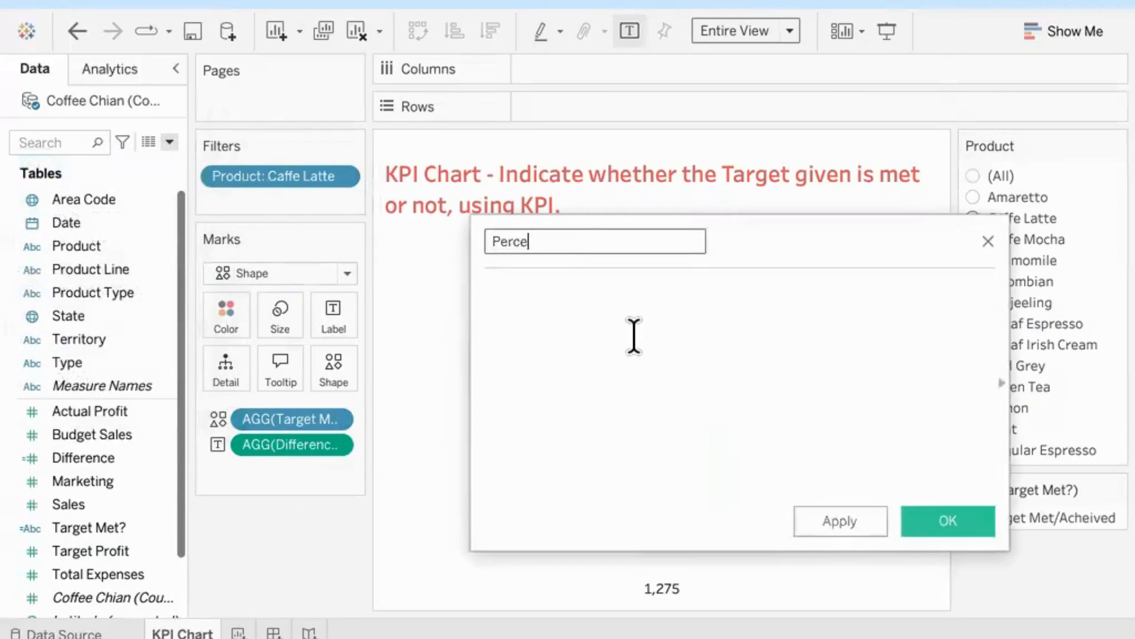
{"action": "type", "text": "nt Difference"}
Step: Begin the Percent Difference formula with SUM([Actual Profit])
{"action": "left_click", "coordinate": [634, 335]}
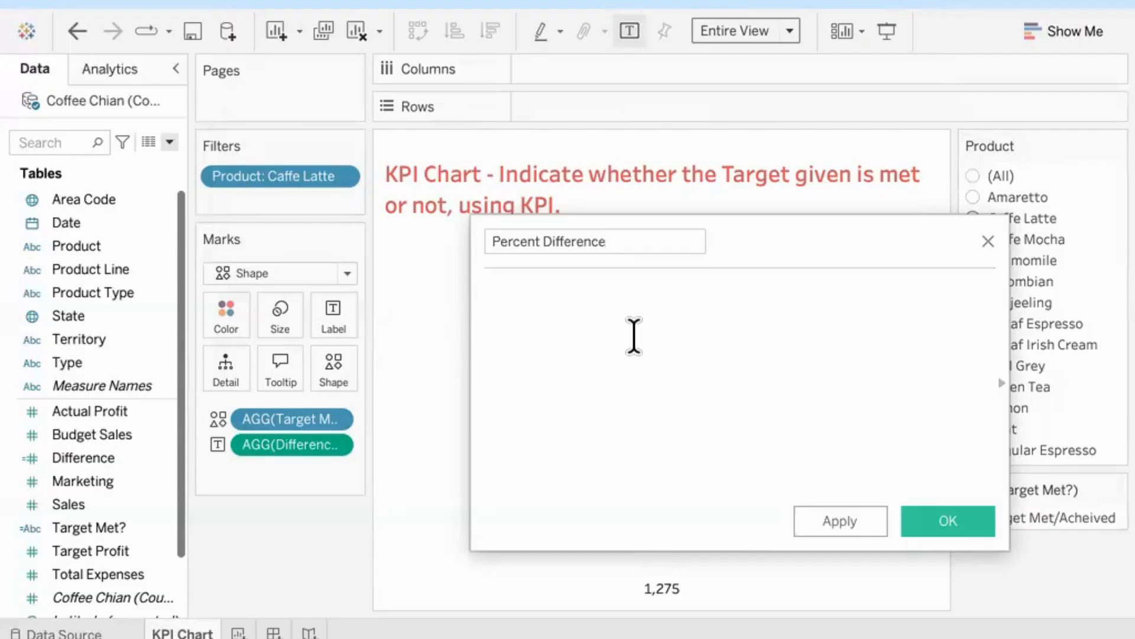
{"action": "type", "text": "sum"}
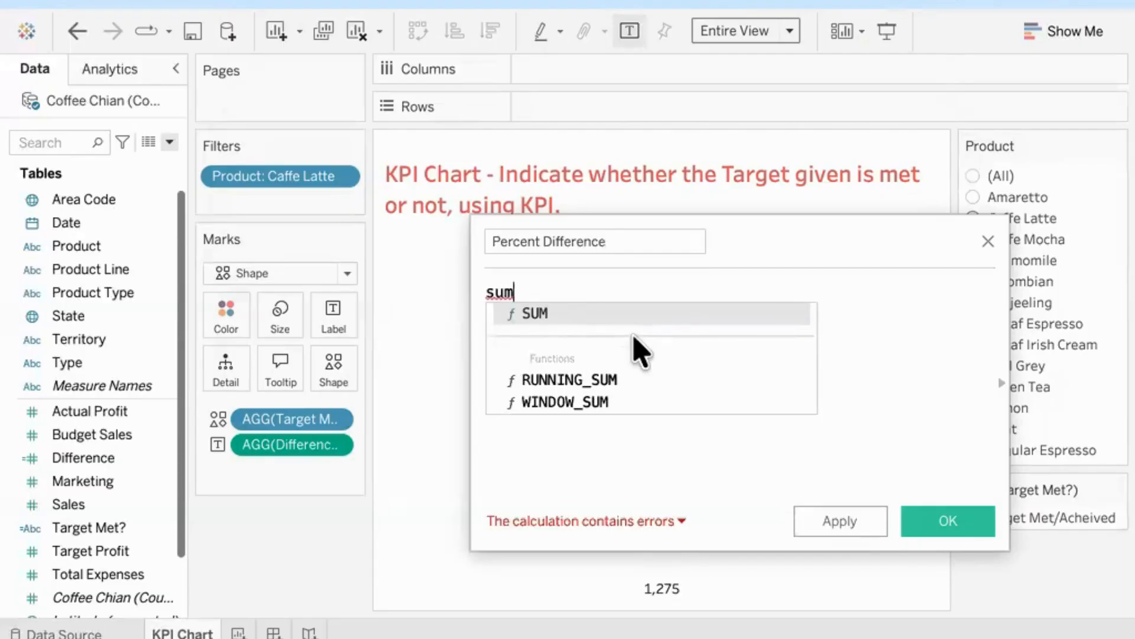
{"action": "key", "text": "BackSpace"}
{"action": "key", "text": "BackSpace"}
{"action": "key", "text": "BackSpace"}
{"action": "type", "text": "sum"}
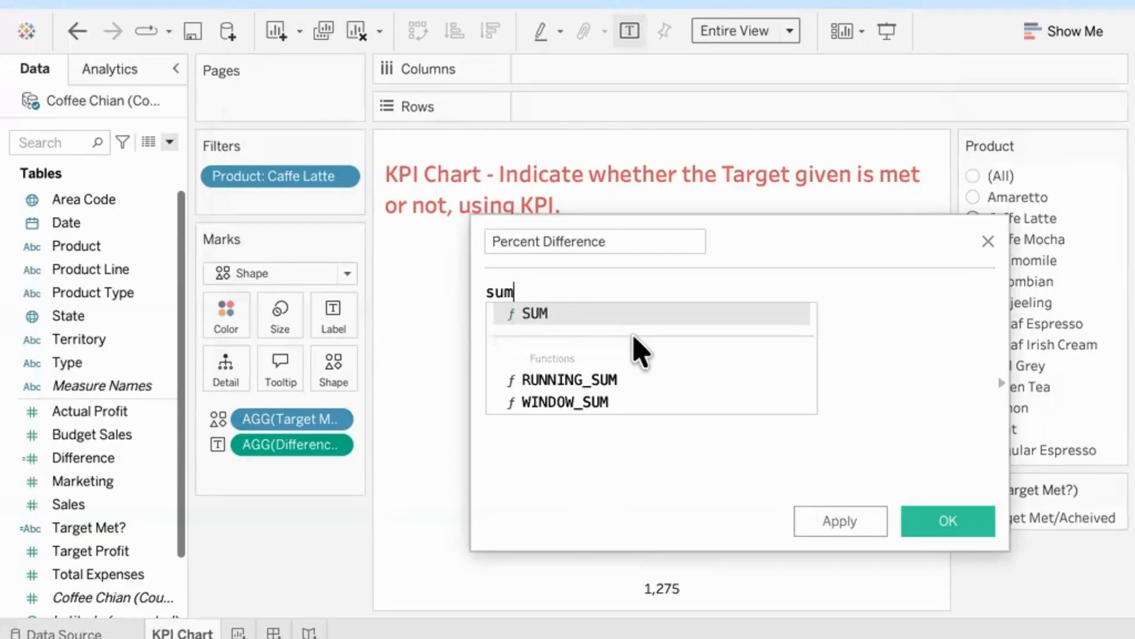
{"action": "key", "text": "Return"}
{"action": "type", "text": "act"}
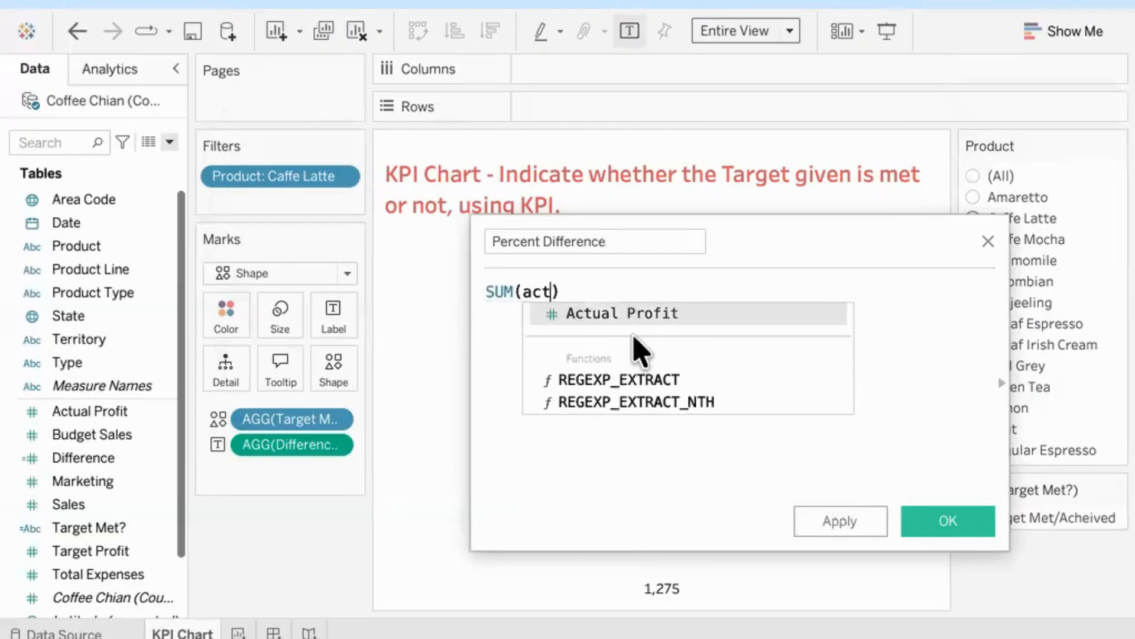
{"action": "key", "text": "Return"}
Step: Subtract SUM([Target Profit]) in the Percent Difference formula and enclose the whole subtraction in parentheses
{"action": "type", "text": "- sum"}
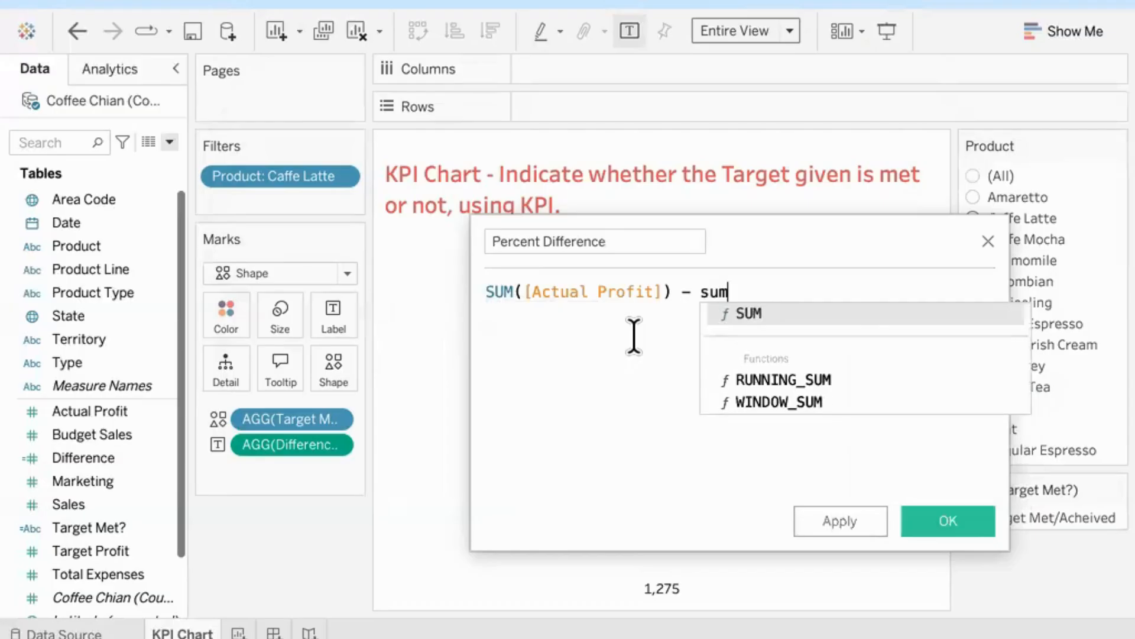
{"action": "key", "text": "Return"}
{"action": "type", "text": "t"}
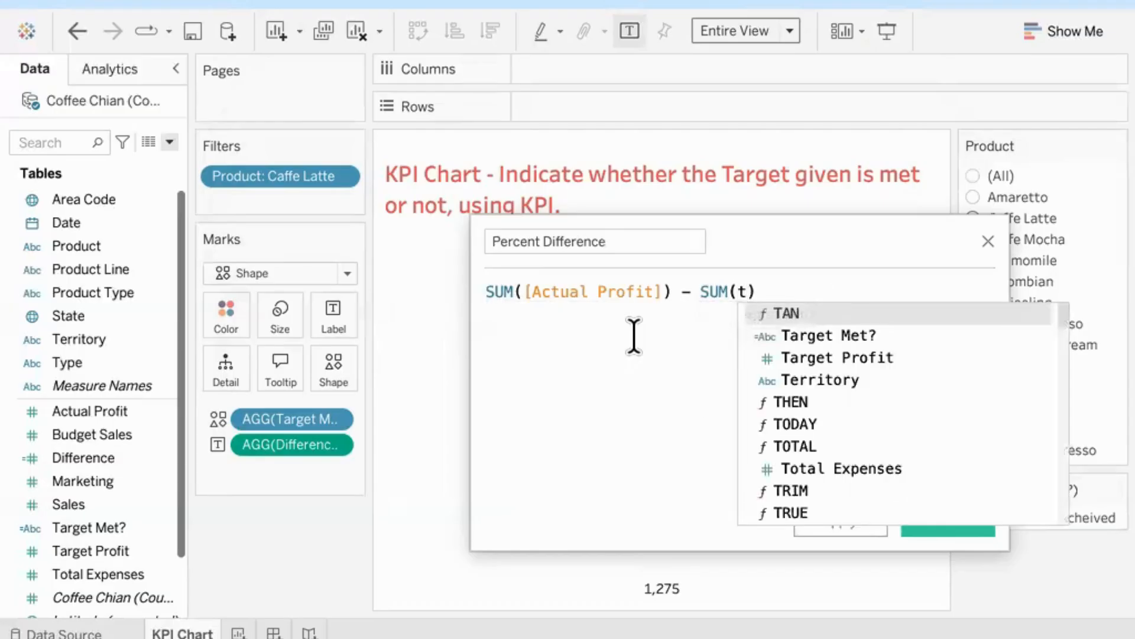
{"action": "key", "text": "Down"}
{"action": "key", "text": "Down"}
{"action": "key", "text": "Return"}
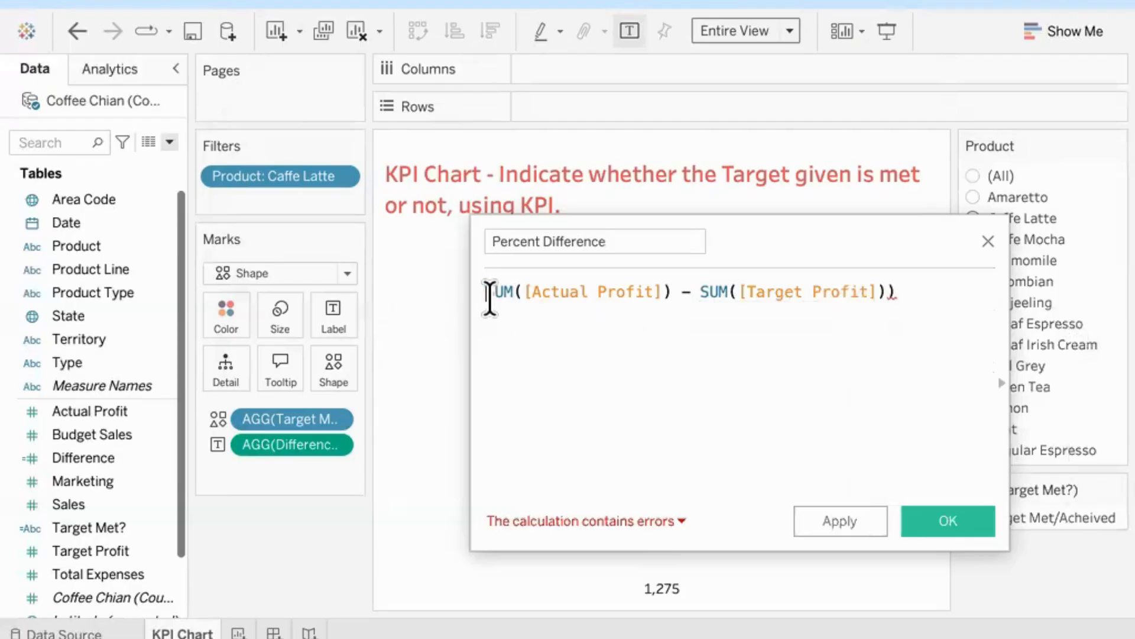
{"action": "left_click", "coordinate": [489, 291]}
{"action": "type", "text": "("}
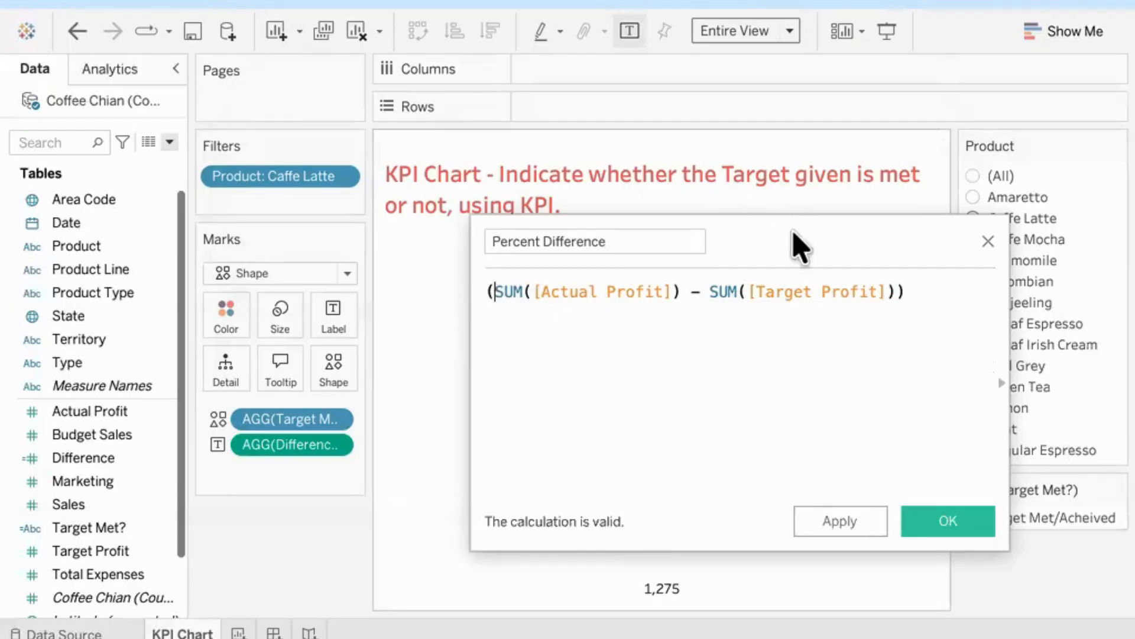
Step: Divide the parenthesized profit difference by SUM([Target Profit]) in the Percent Difference formula
{"action": "left_click_drag", "start_coordinate": [794, 246], "coordinate": [631, 264]}
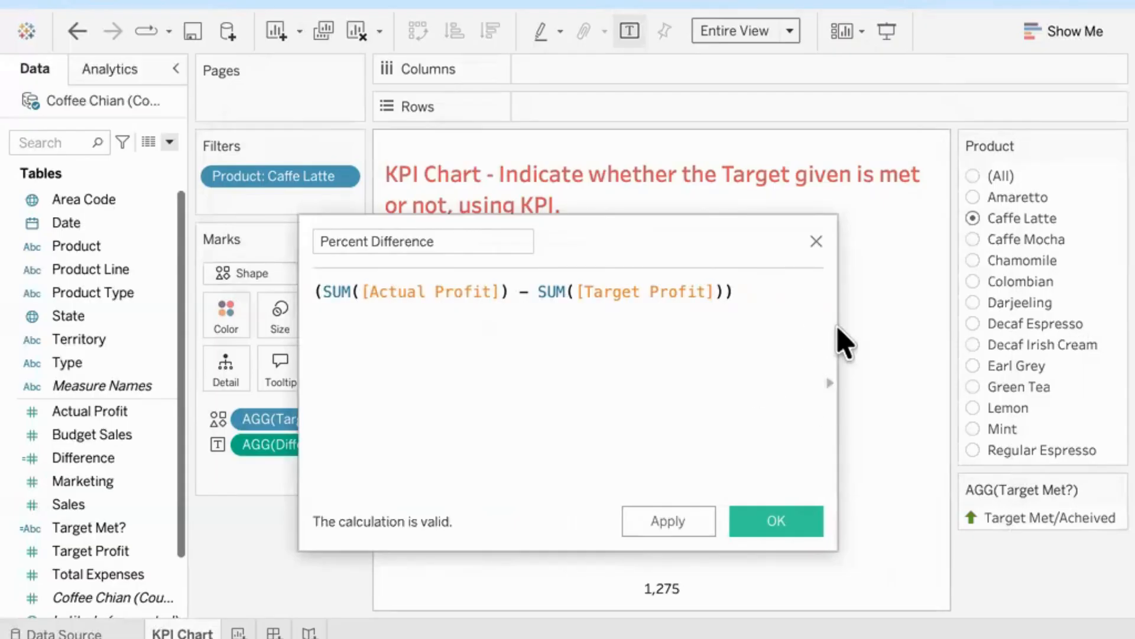
{"action": "type", "text": "/sum"}
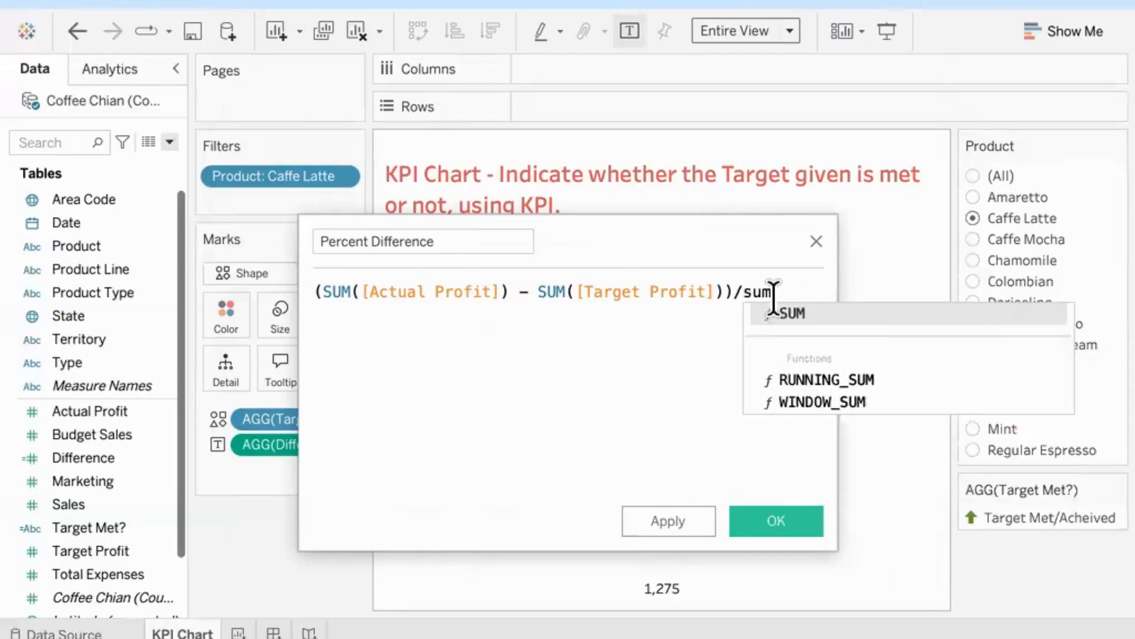
{"action": "key", "text": "Return"}
{"action": "type", "text": "tar"}
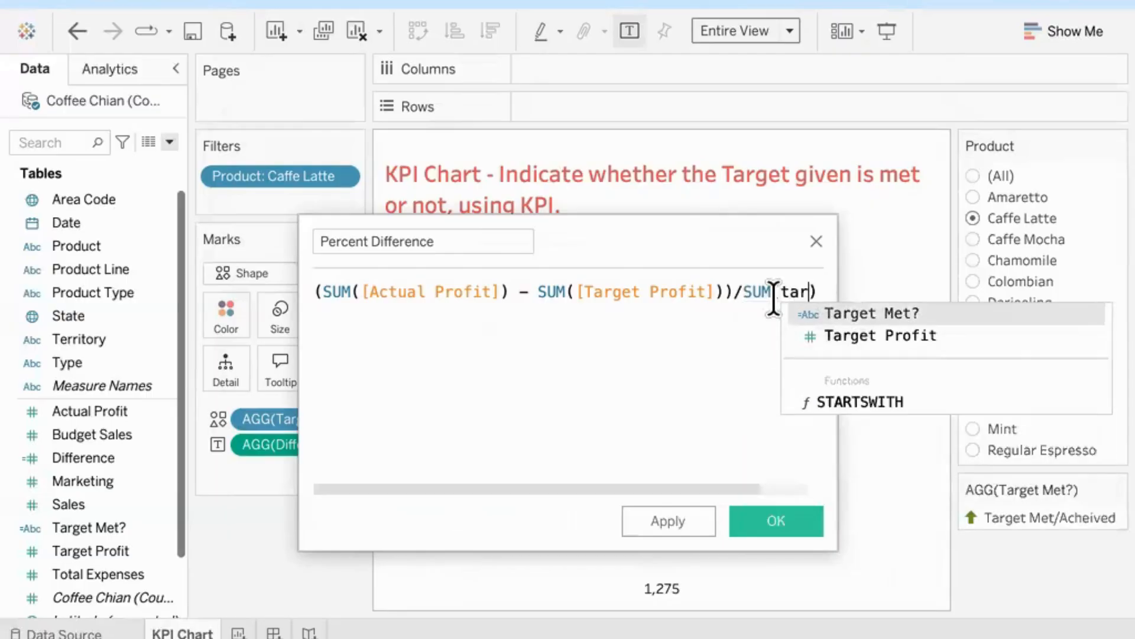
{"action": "key", "text": "Down"}
{"action": "key", "text": "Return"}
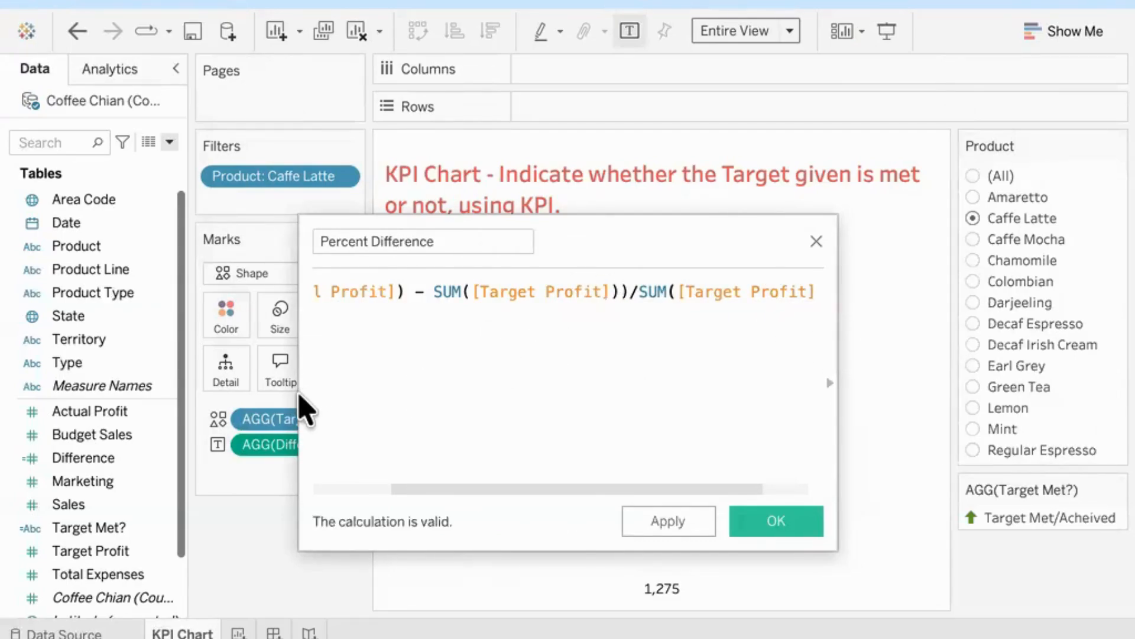
Step: Review the full Percent Difference formula, examining the bracketed subtraction and the Target Profit divisor
{"action": "left_click", "coordinate": [590, 372]}
{"action": "left_click_drag", "start_coordinate": [567, 490], "coordinate": [465, 501]}
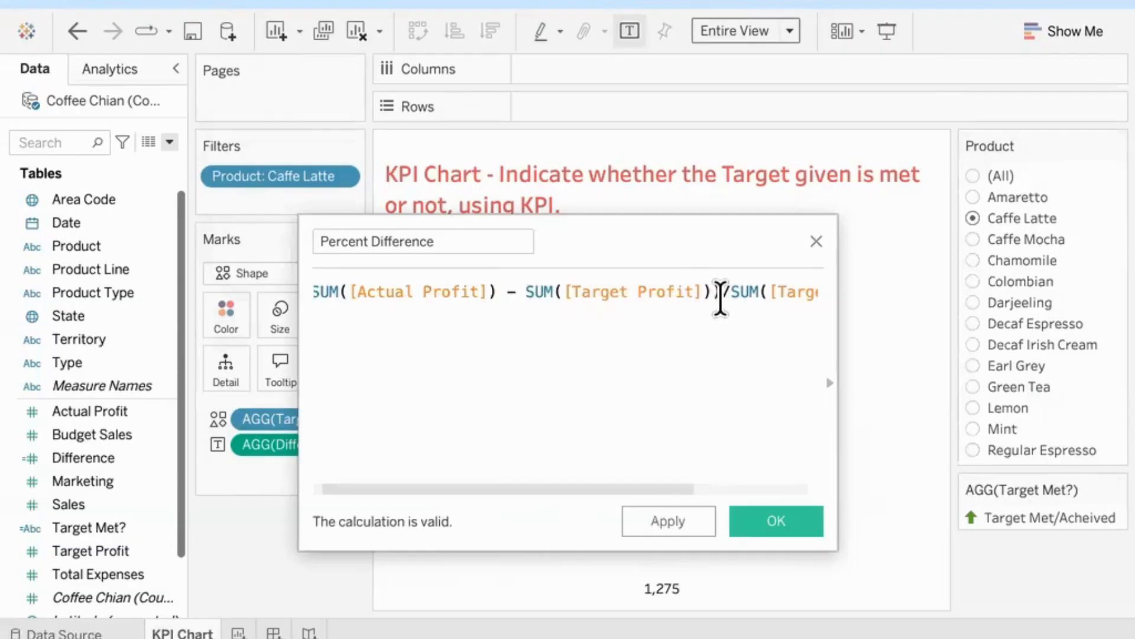
{"action": "left_click_drag", "start_coordinate": [721, 298], "coordinate": [288, 291]}
{"action": "left_click", "coordinate": [545, 367]}
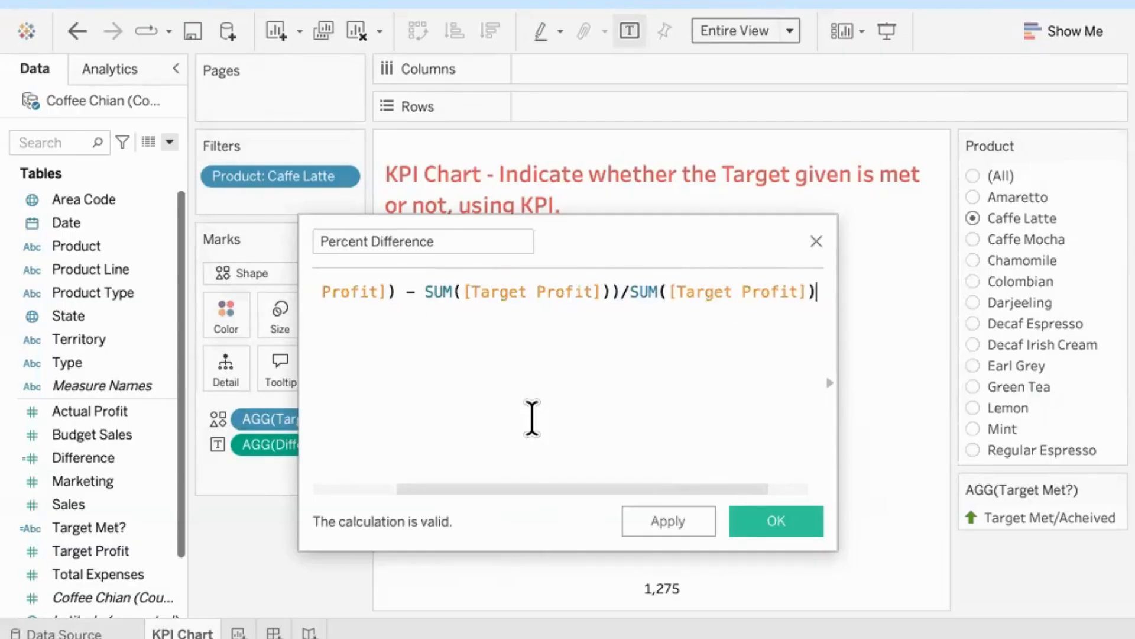
{"action": "left_click_drag", "start_coordinate": [531, 491], "coordinate": [401, 485]}
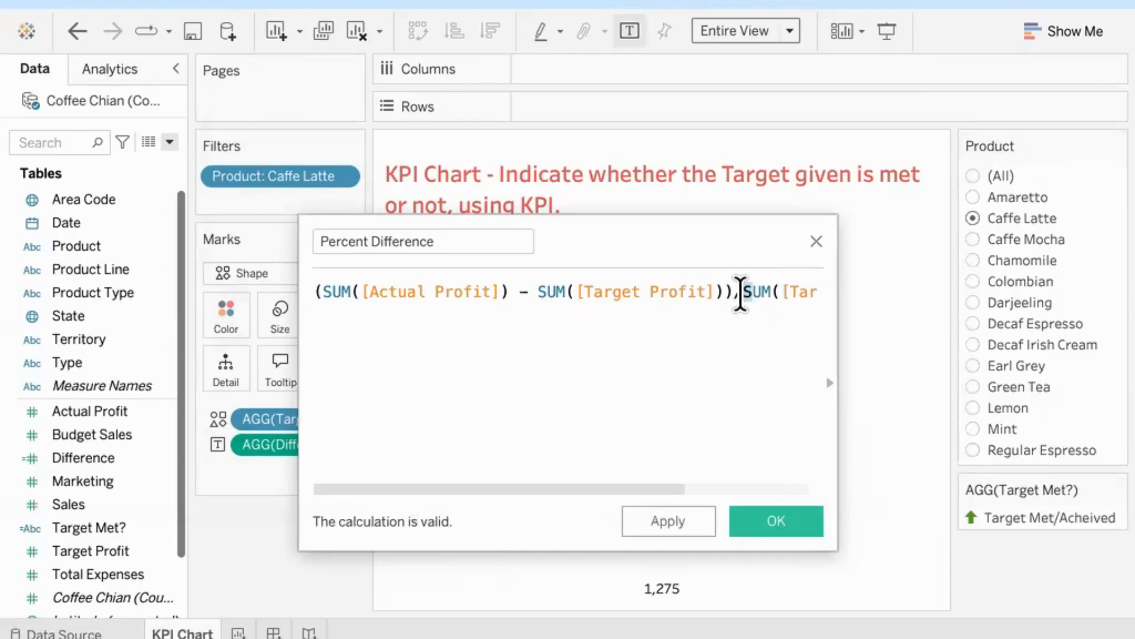
{"action": "left_click_drag", "start_coordinate": [731, 291], "coordinate": [291, 302]}
{"action": "left_click", "coordinate": [545, 291]}
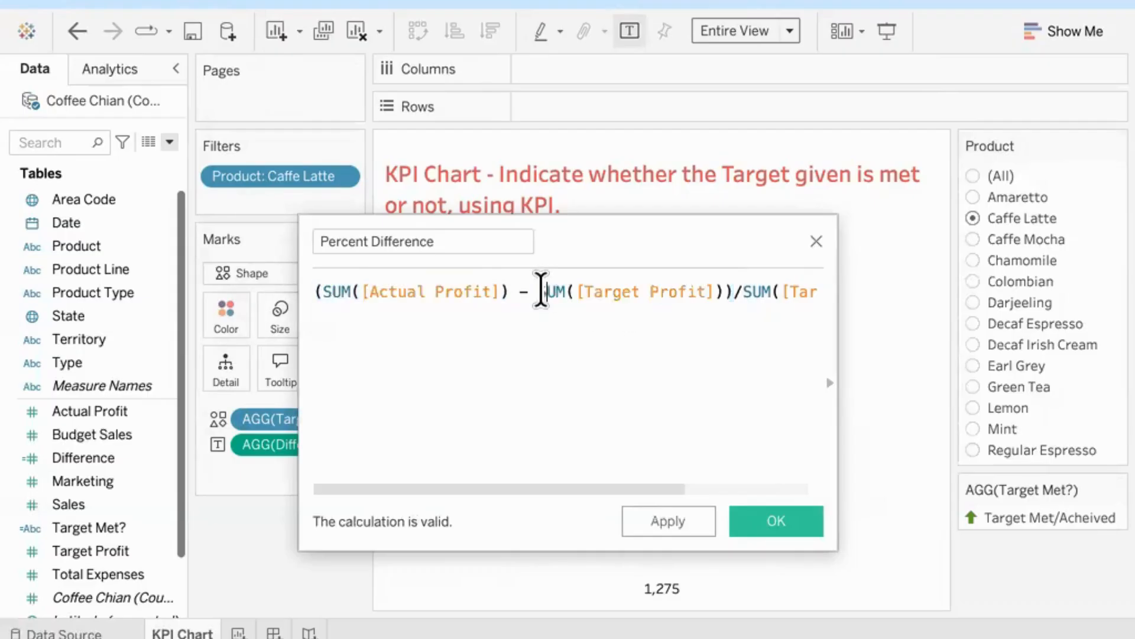
{"action": "left_click_drag", "start_coordinate": [543, 291], "coordinate": [875, 317]}
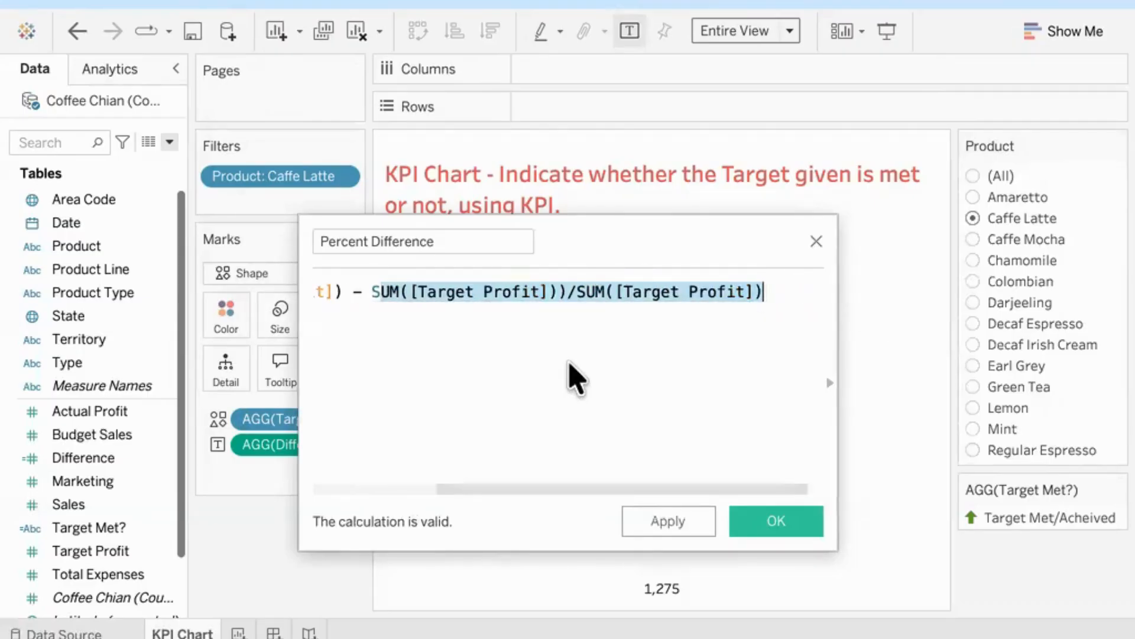
{"action": "scroll", "coordinate": [577, 379], "scroll_direction": "left", "scroll_amount": 5}
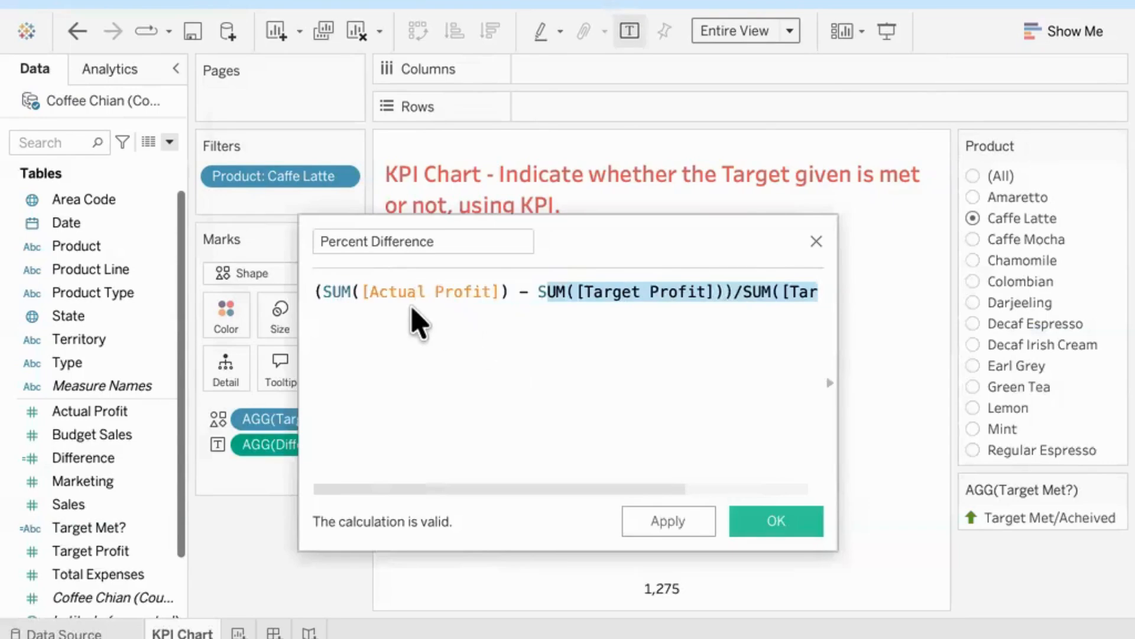
{"action": "left_click", "coordinate": [464, 376]}
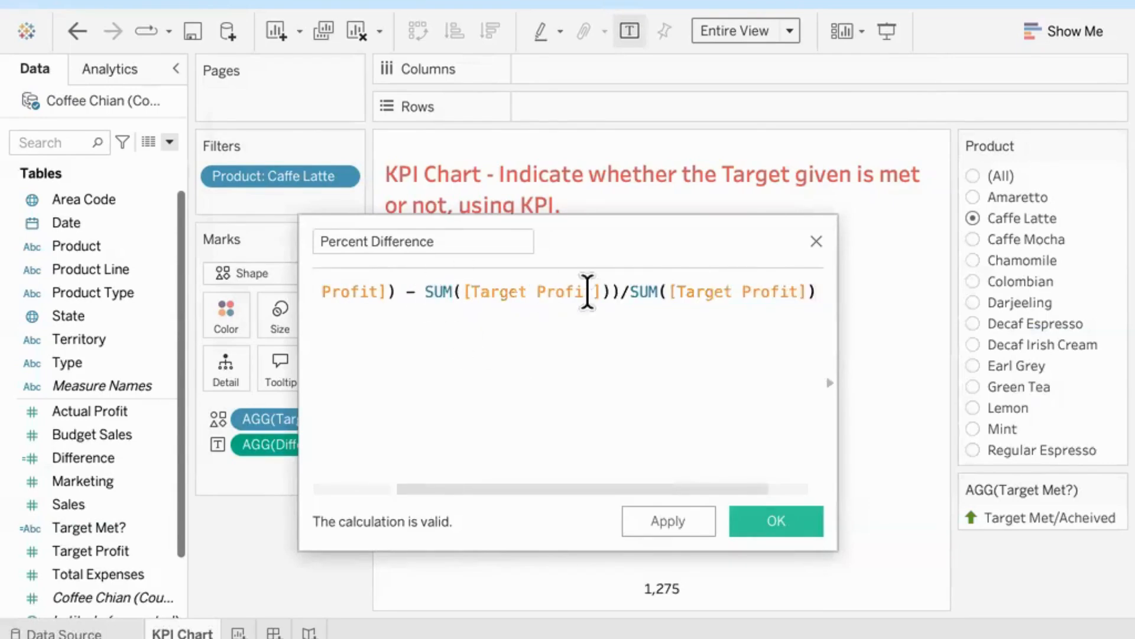
{"action": "left_click_drag", "start_coordinate": [621, 290], "coordinate": [260, 304]}
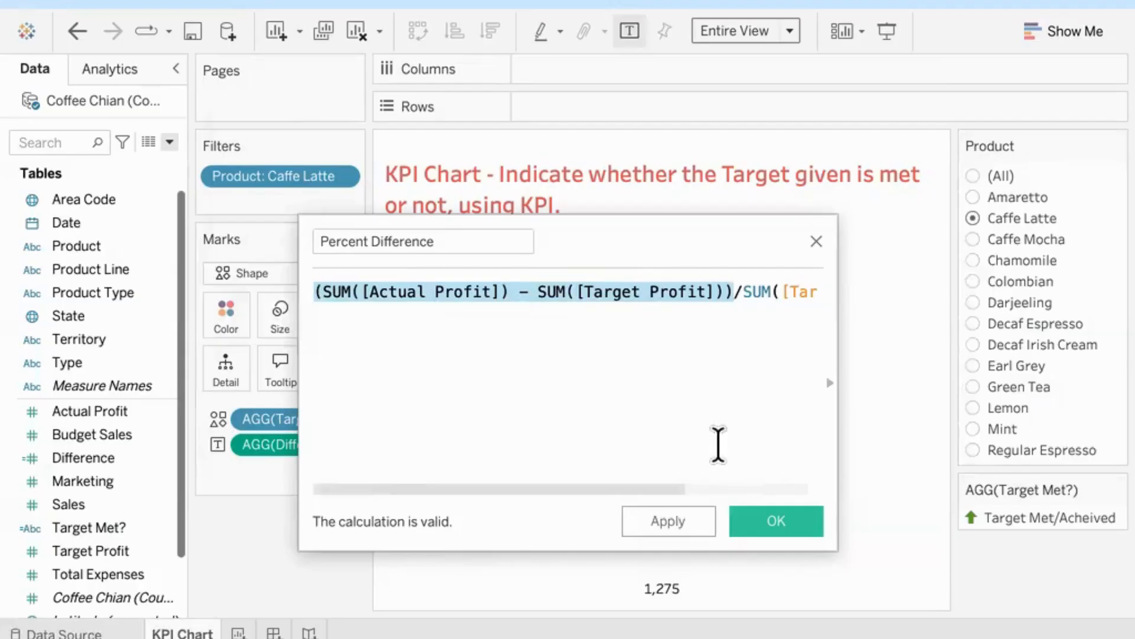
Step: Save the Percent Difference calculated field and add it to the arrow's mark label
{"action": "left_click", "coordinate": [777, 523]}
{"action": "left_click_drag", "start_coordinate": [87, 511], "coordinate": [330, 324]}
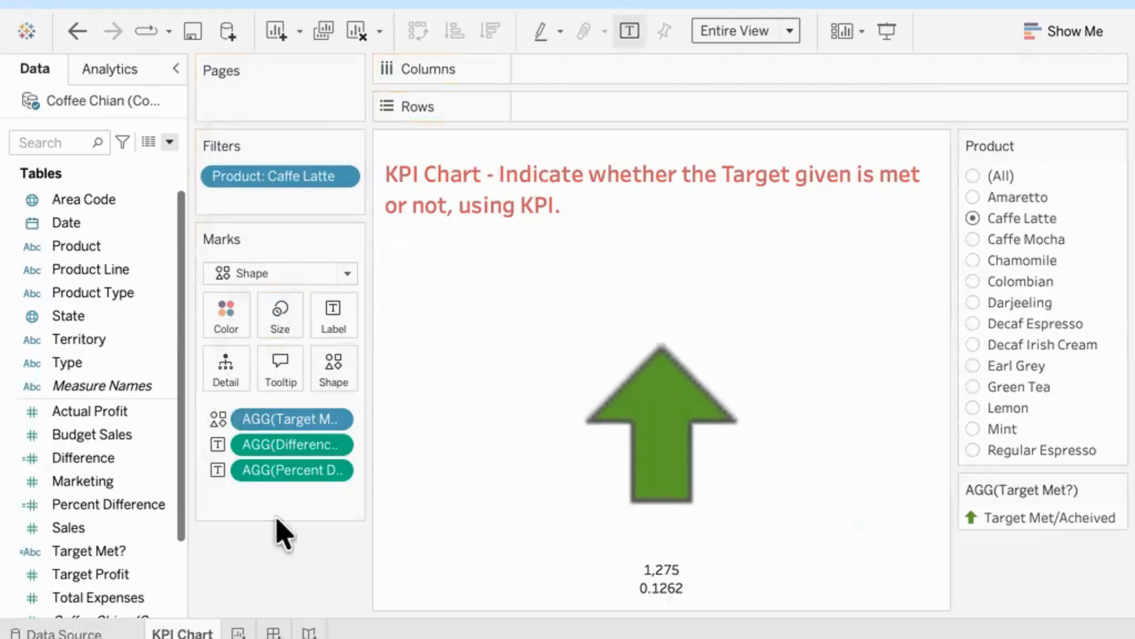
Step: Format the Difference label as Currency (Custom) with a $ prefix and 0 decimal places
{"action": "right_click", "coordinate": [334, 461]}
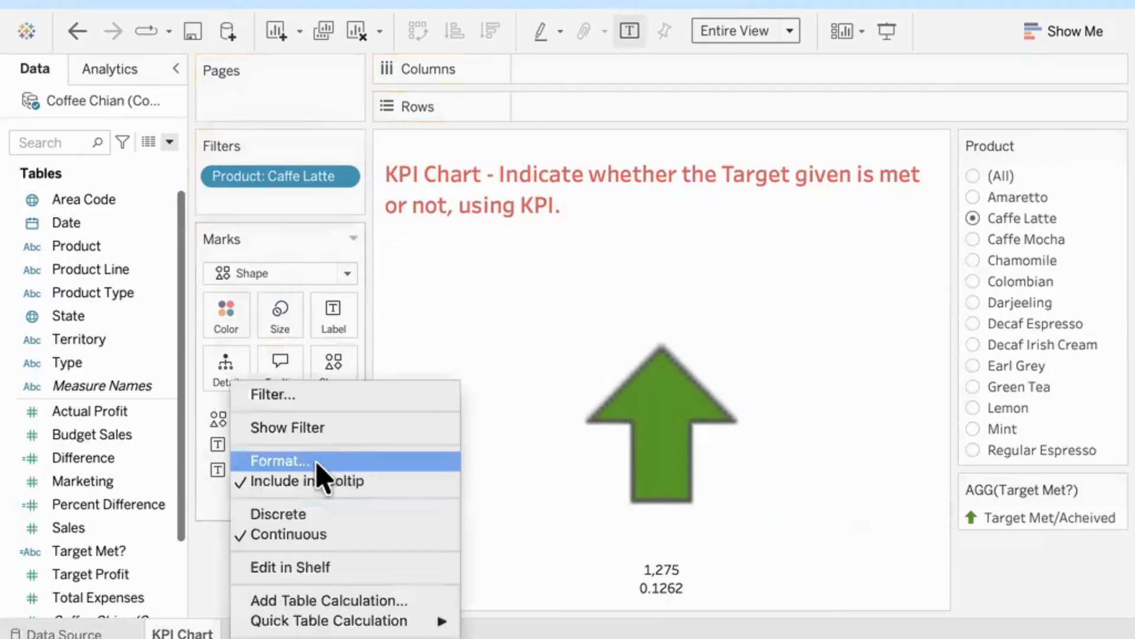
{"action": "left_click", "coordinate": [318, 464]}
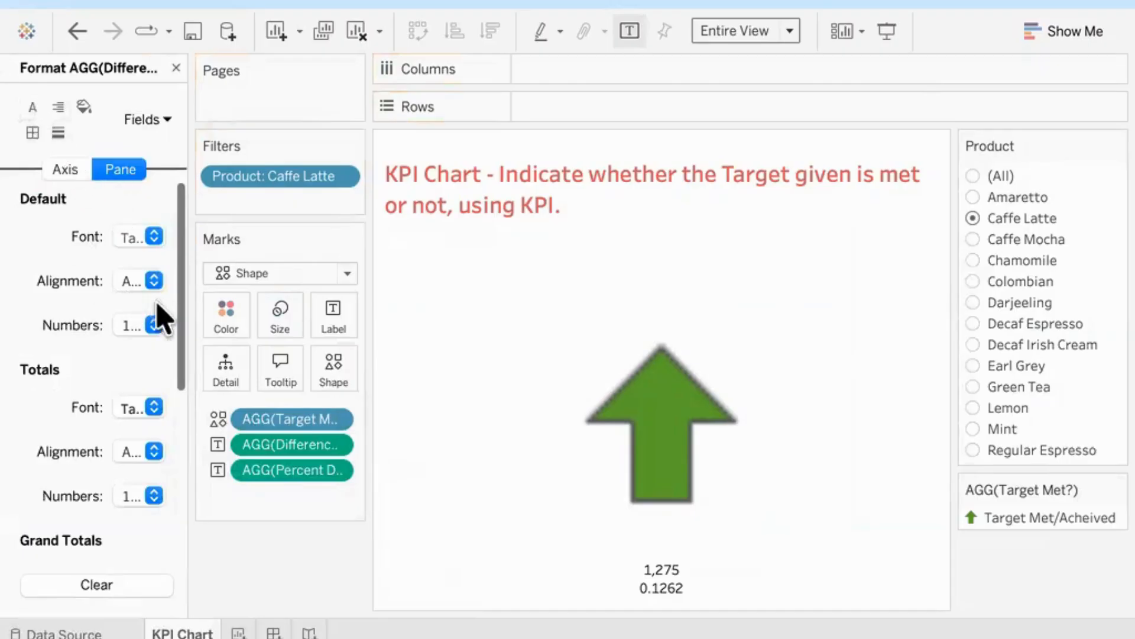
{"action": "left_click", "coordinate": [155, 325]}
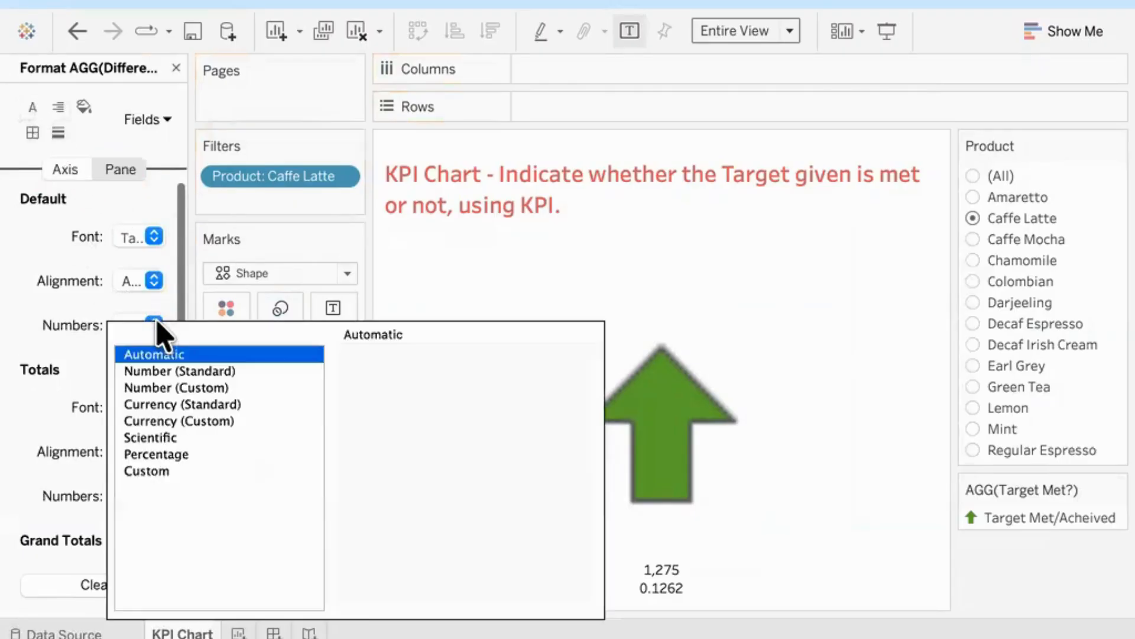
{"action": "left_click", "coordinate": [208, 421]}
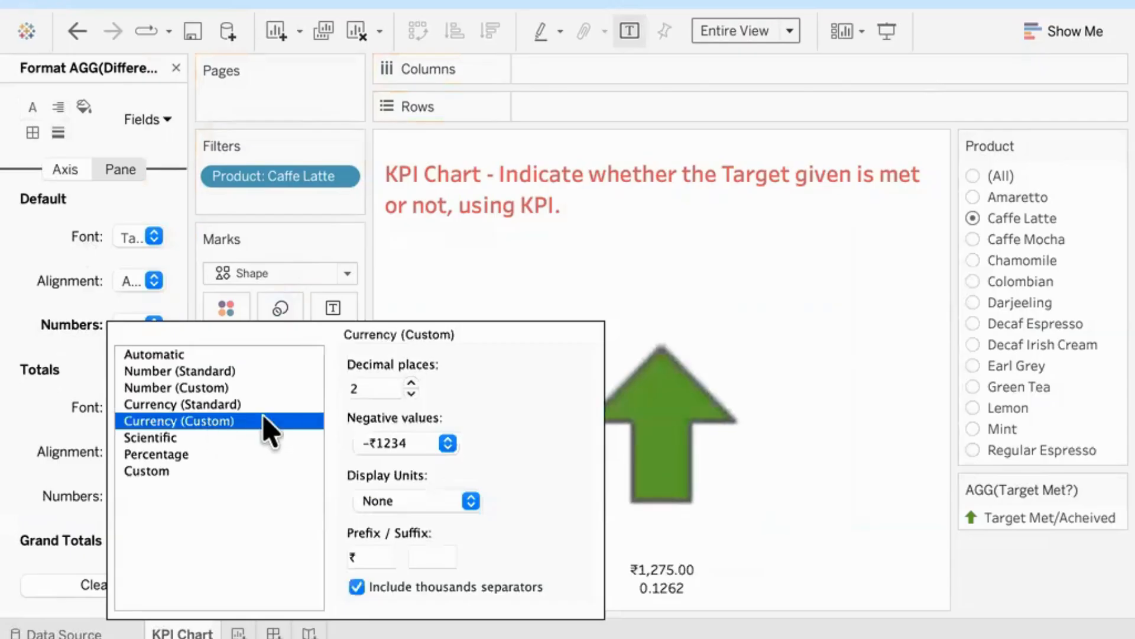
{"action": "left_click", "coordinate": [360, 556]}
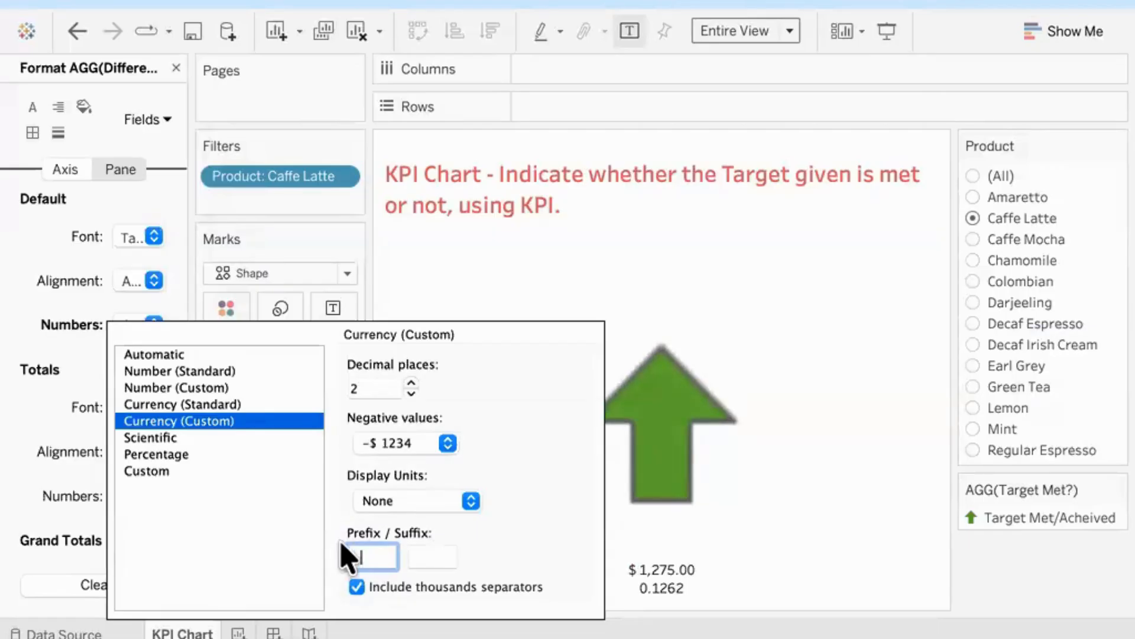
{"action": "left_click", "coordinate": [412, 393]}
{"action": "left_click", "coordinate": [411, 393]}
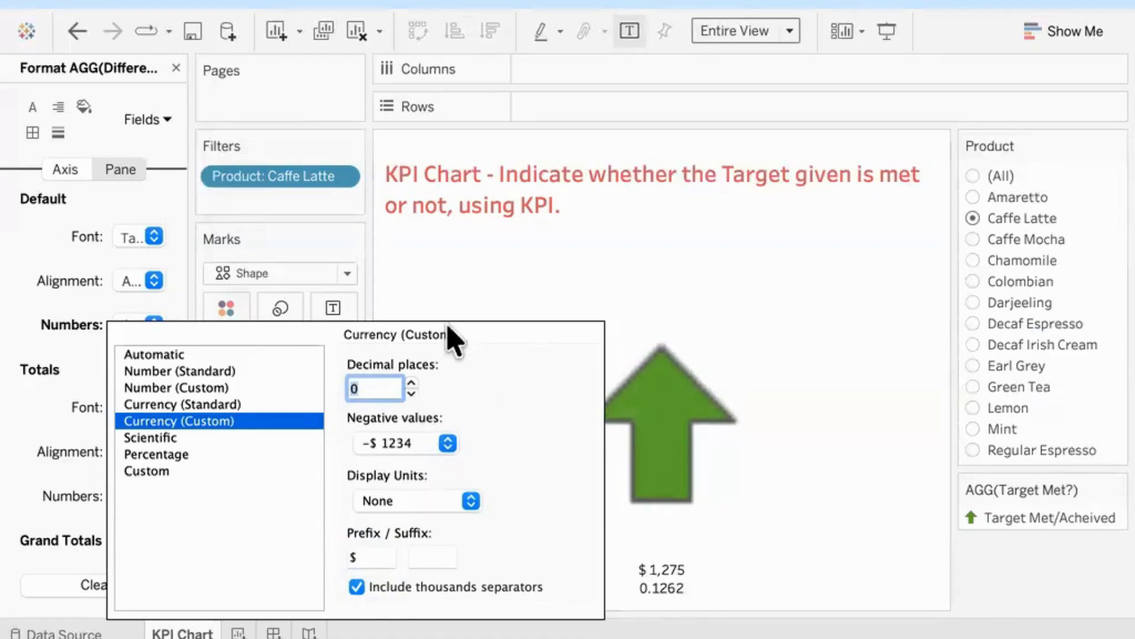
Step: Format the Percent Difference label as Percentage with 2 decimal places
{"action": "left_click", "coordinate": [442, 285]}
{"action": "right_click", "coordinate": [346, 473]}
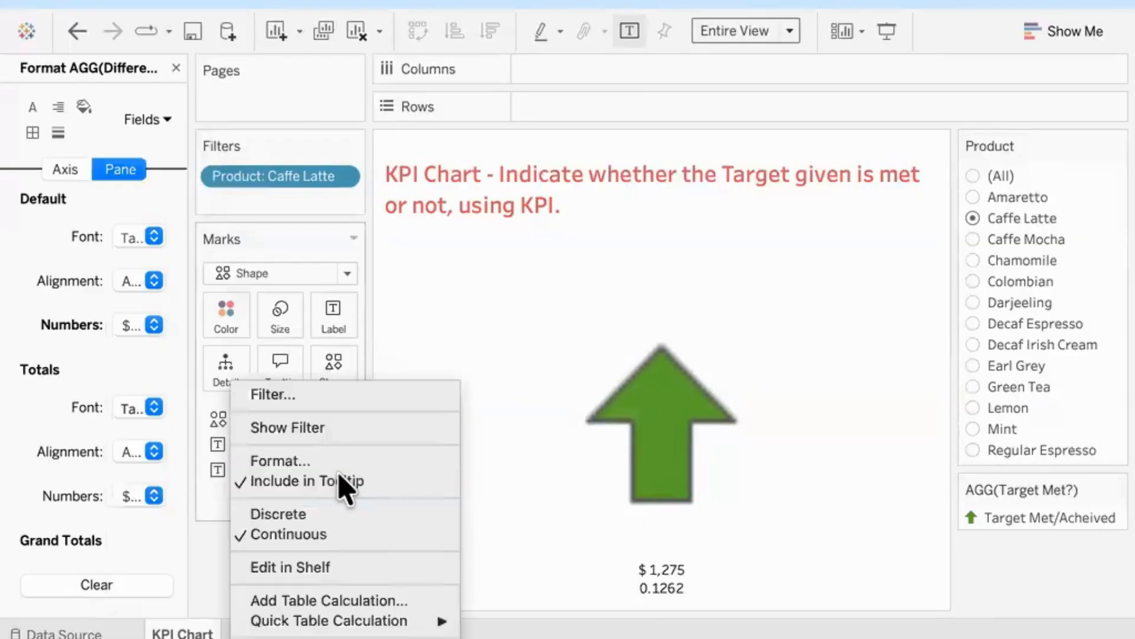
{"action": "left_click", "coordinate": [302, 460]}
{"action": "left_click", "coordinate": [154, 325]}
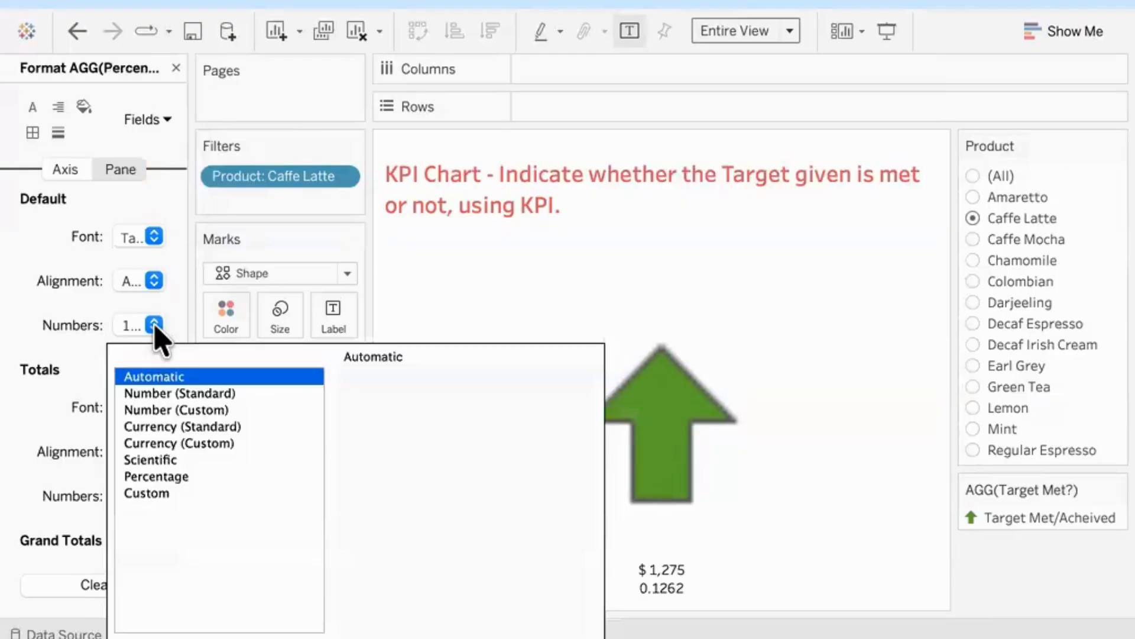
{"action": "left_click", "coordinate": [187, 476]}
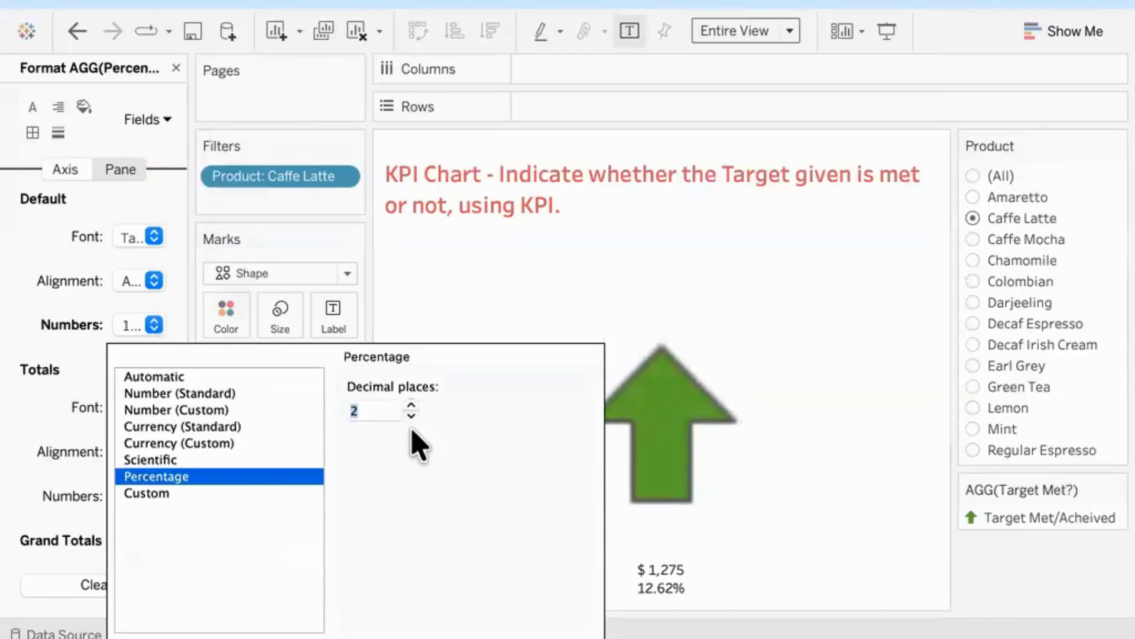
{"action": "left_click", "coordinate": [779, 512]}
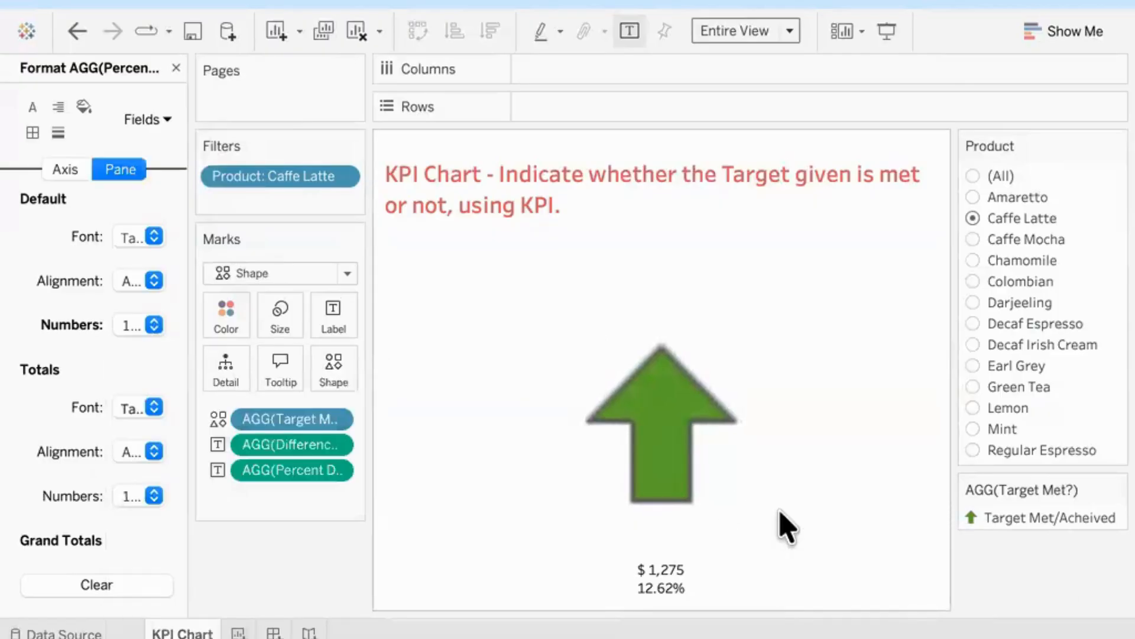
Step: Filter the KPI chart to Amaretto and inspect its arrow and label values
{"action": "left_click", "coordinate": [974, 197]}
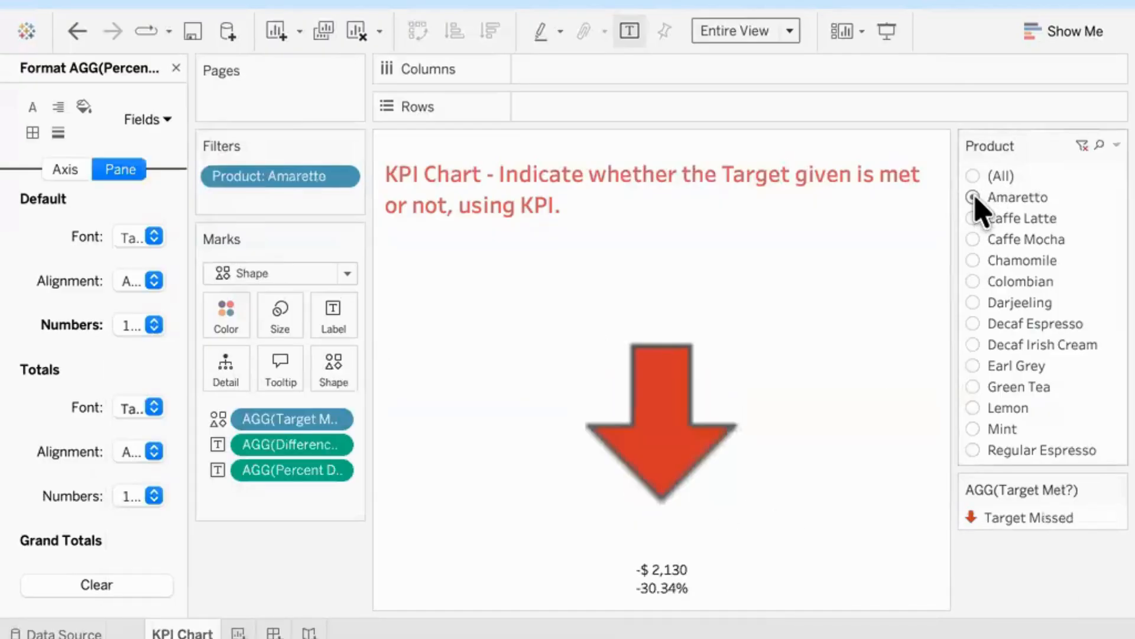
{"action": "mouse_move", "coordinate": [702, 421]}
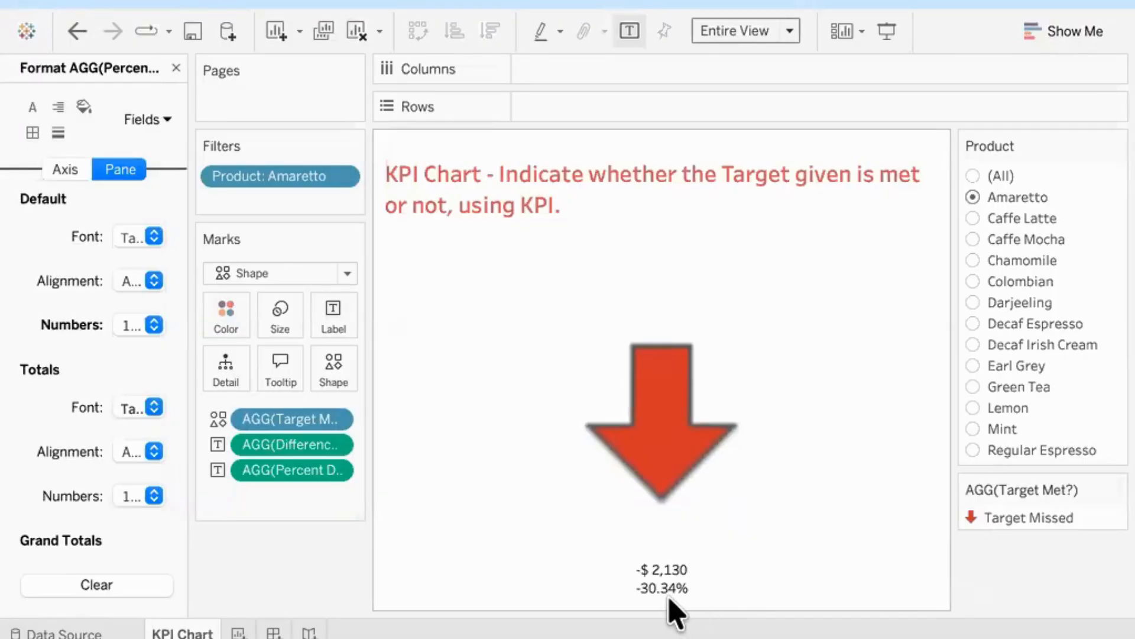
{"action": "mouse_move", "coordinate": [675, 595]}
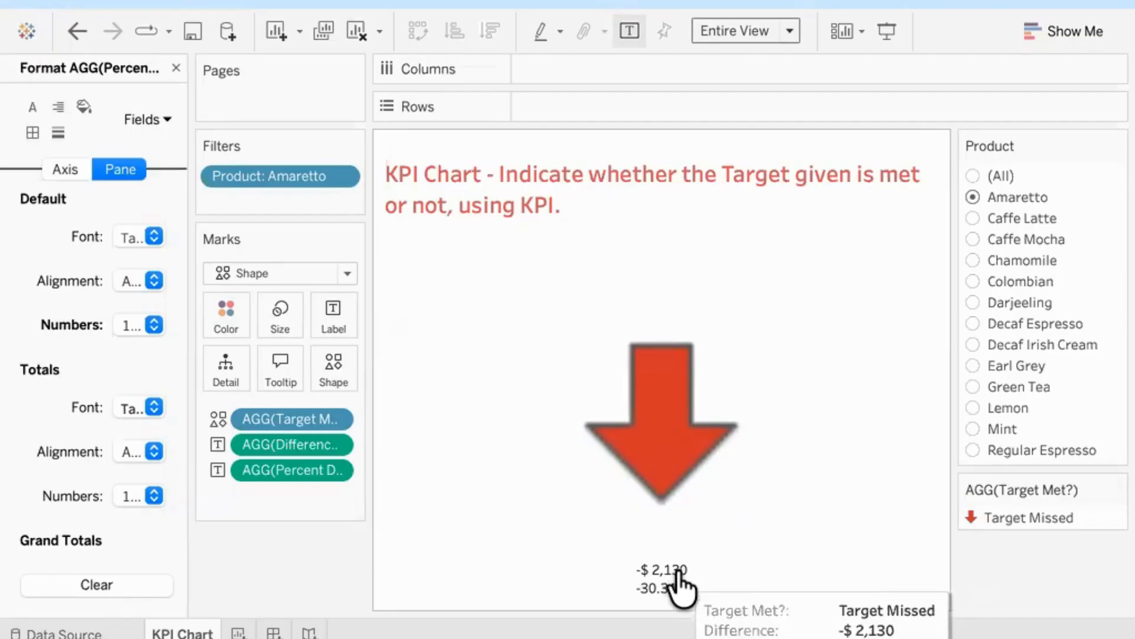
Step: Reorder the mark label text so Percent Difference stands above Difference, and close the formatting pane
{"action": "left_click", "coordinate": [333, 317]}
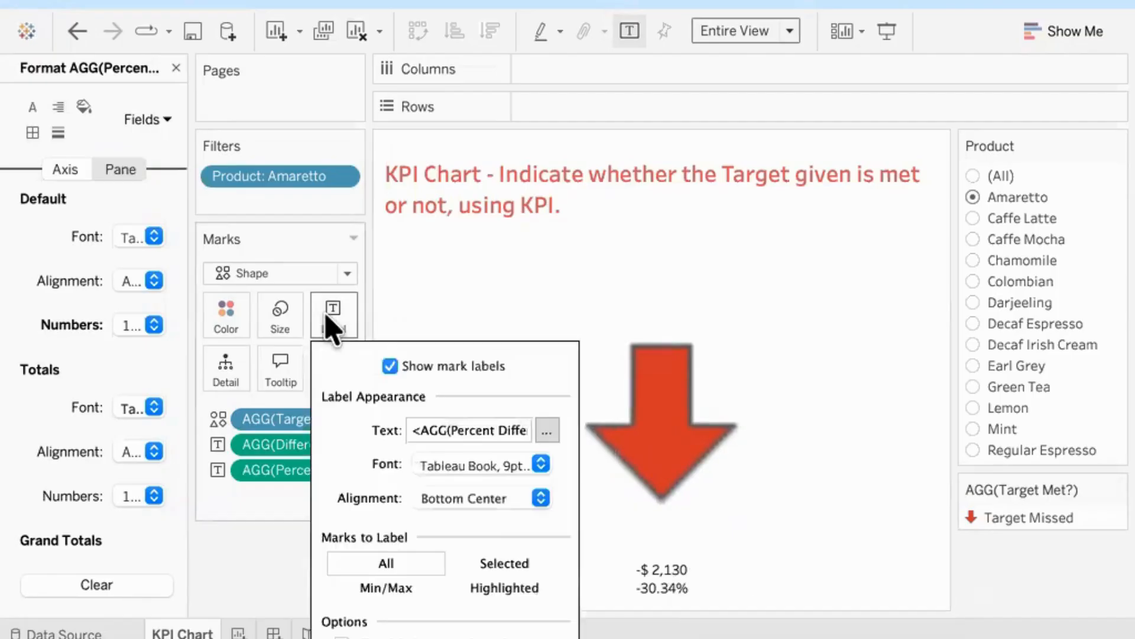
{"action": "left_click", "coordinate": [548, 435]}
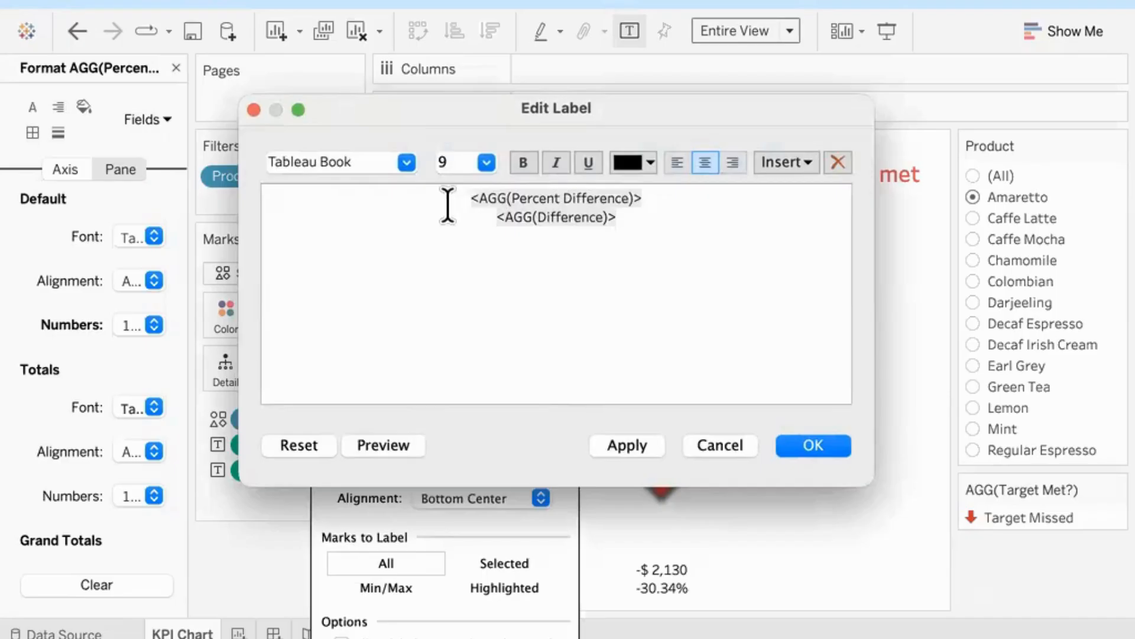
{"action": "left_click", "coordinate": [804, 452]}
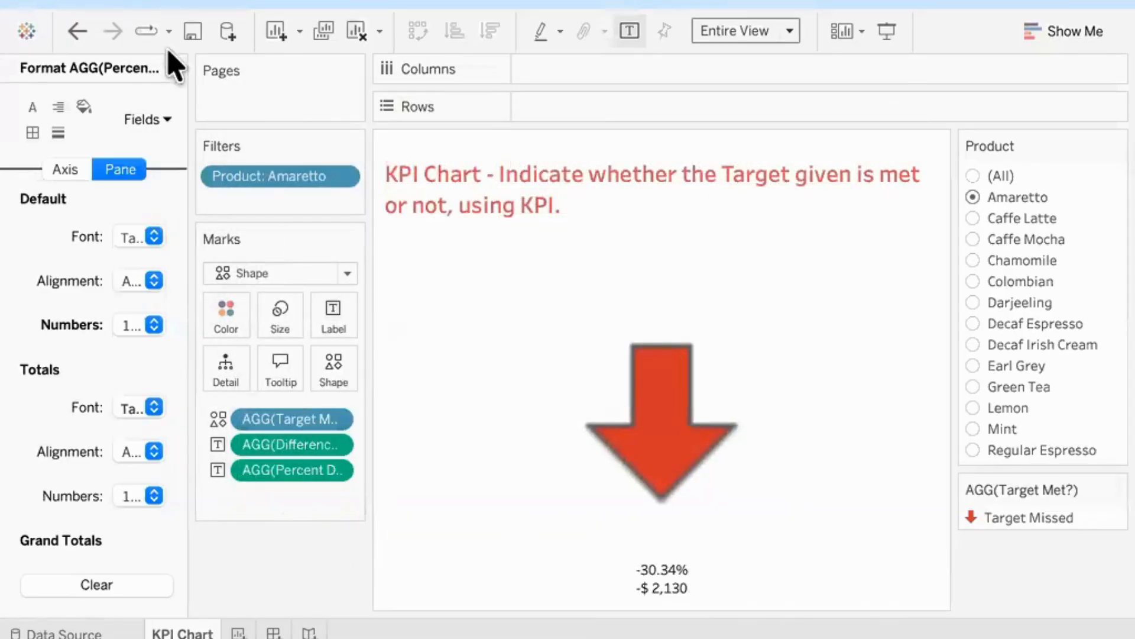
{"action": "left_click", "coordinate": [177, 68]}
{"action": "mouse_move", "coordinate": [731, 431]}
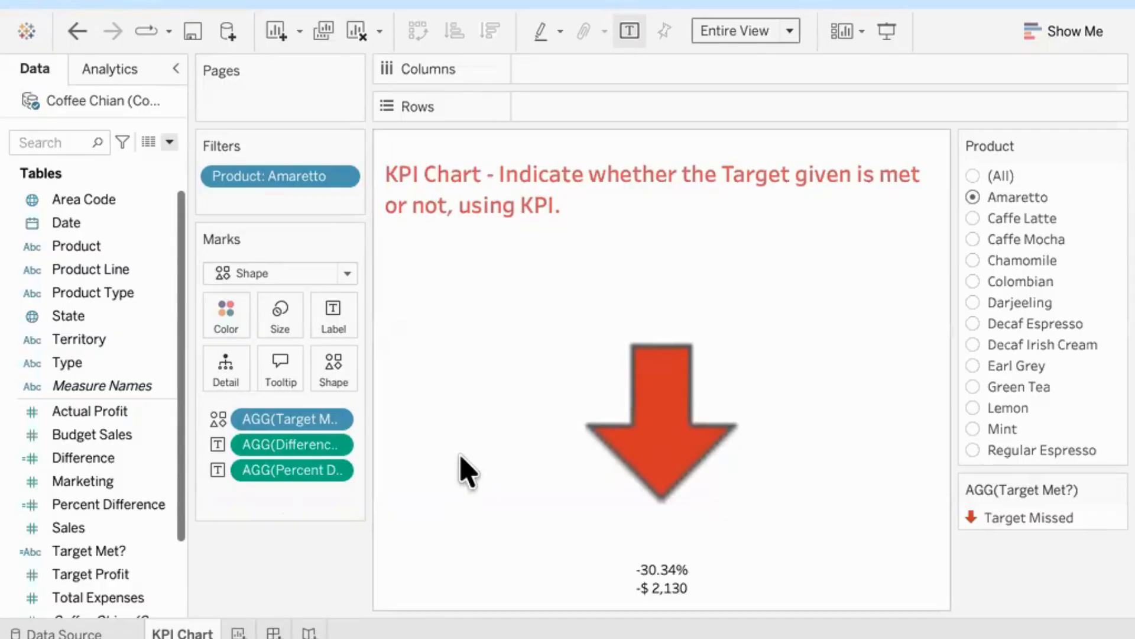
Step: Create a new worksheet and place Product on Rows
{"action": "left_click", "coordinate": [239, 631]}
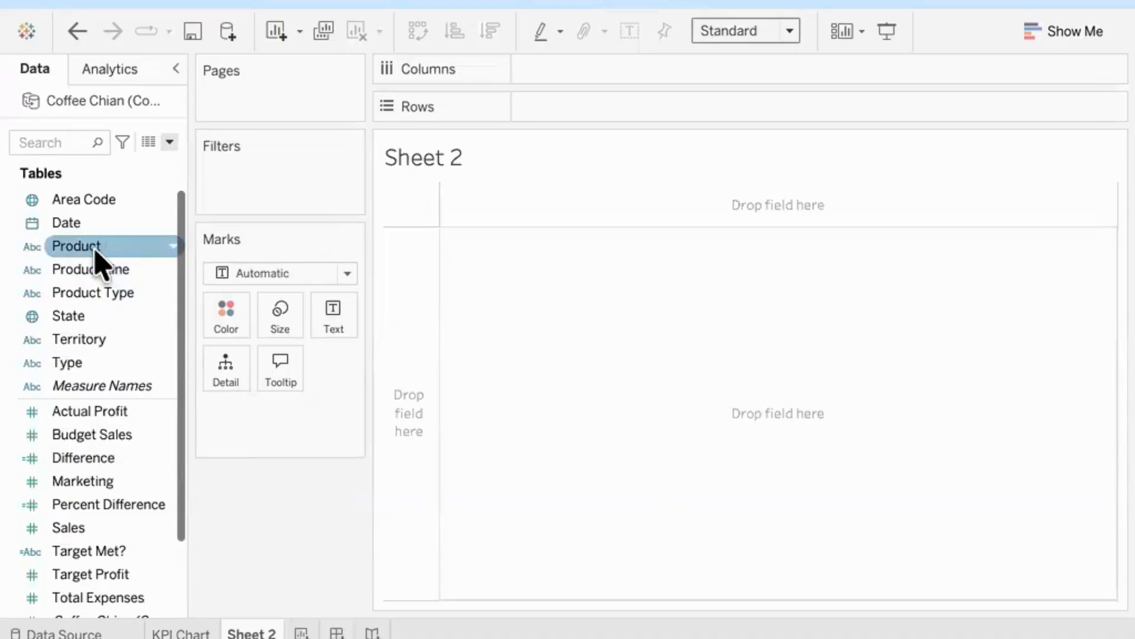
{"action": "left_click_drag", "start_coordinate": [94, 252], "coordinate": [336, 325]}
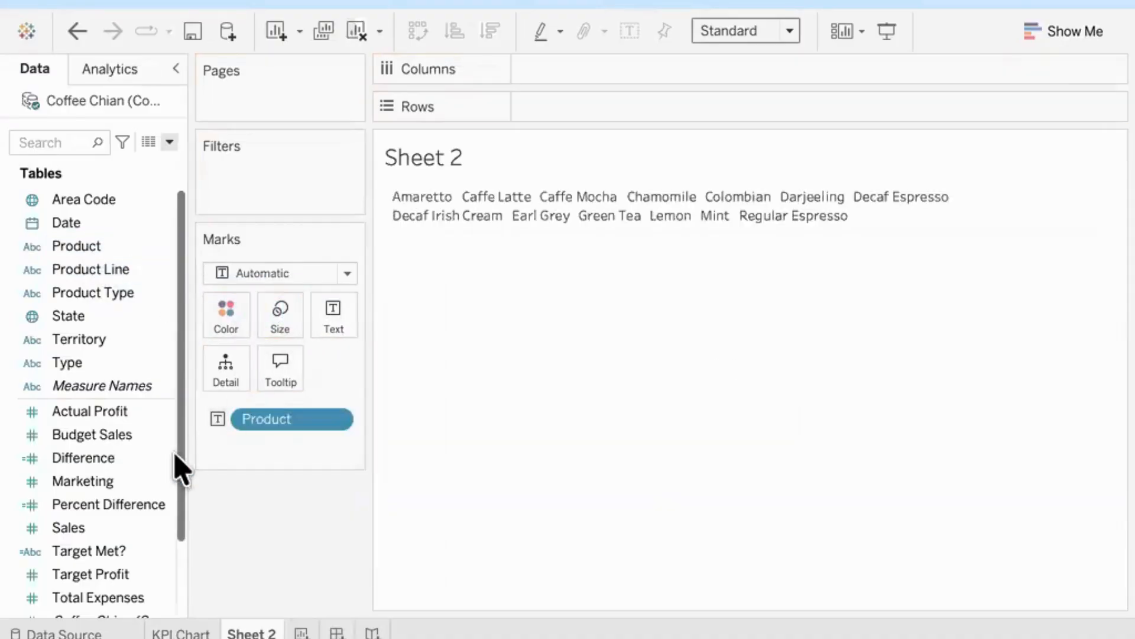
{"action": "left_click", "coordinate": [116, 530]}
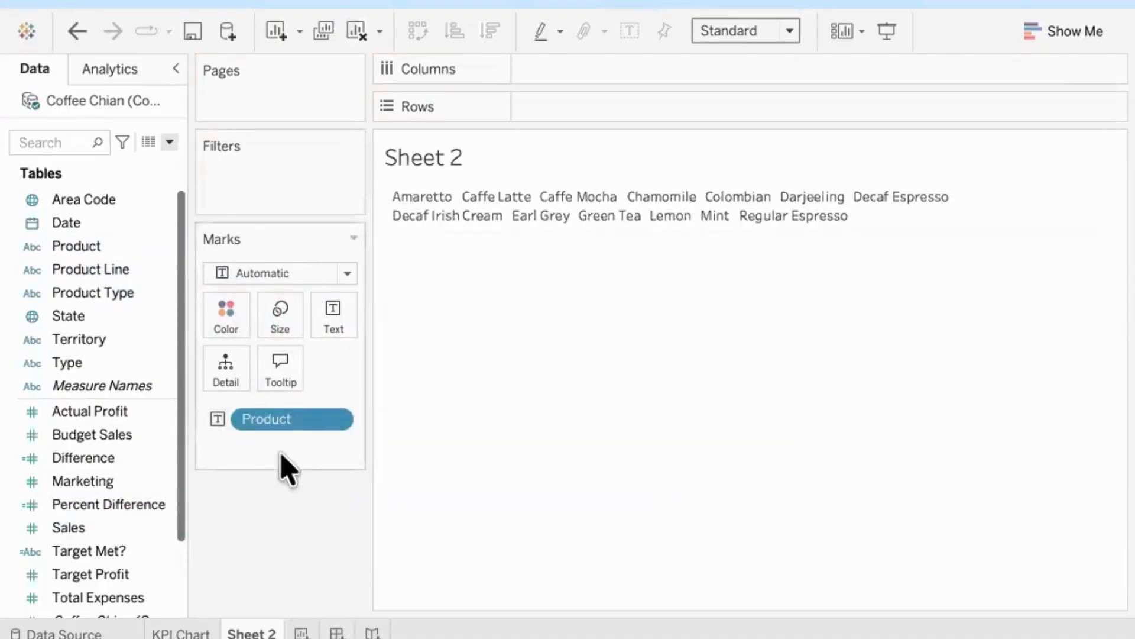
{"action": "left_click_drag", "start_coordinate": [291, 419], "coordinate": [570, 114]}
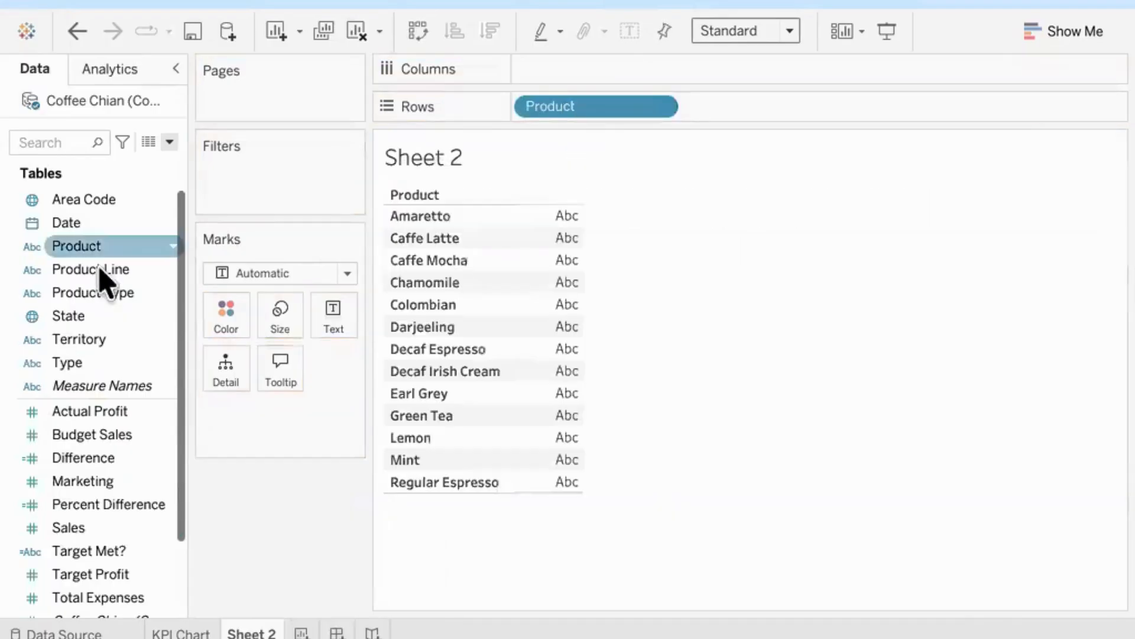
Step: Add Actual Profit, Target Profit, Difference and Percent Difference as value columns of the product table
{"action": "left_click_drag", "start_coordinate": [80, 413], "coordinate": [329, 316]}
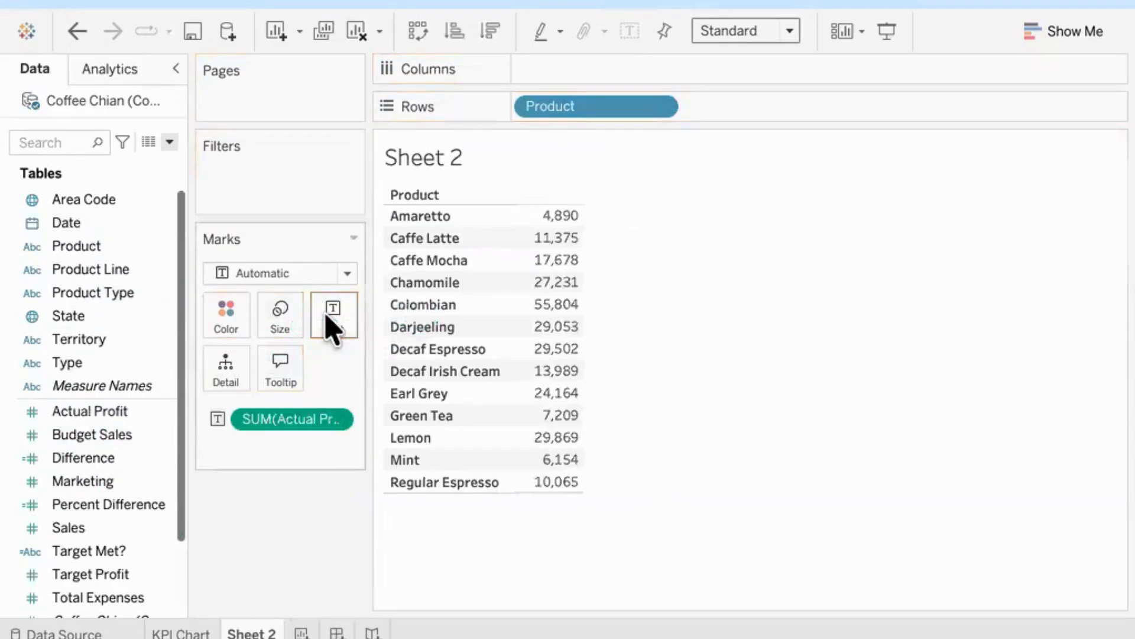
{"action": "left_click_drag", "start_coordinate": [91, 582], "coordinate": [543, 274]}
{"action": "left_click_drag", "start_coordinate": [93, 459], "coordinate": [580, 330]}
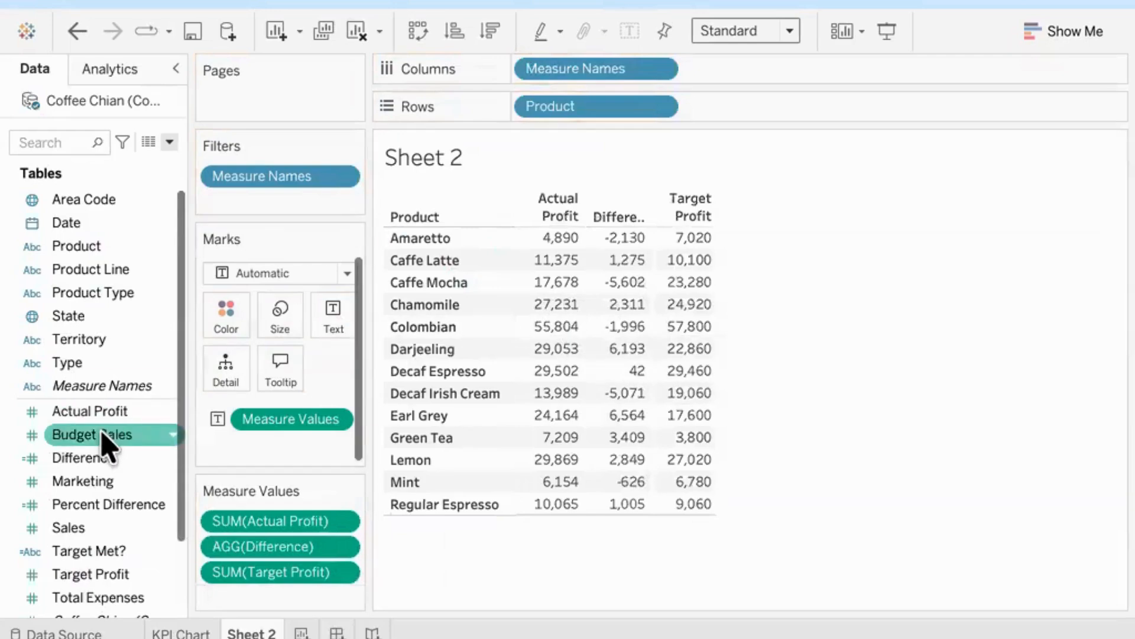
{"action": "left_click_drag", "start_coordinate": [127, 504], "coordinate": [608, 386]}
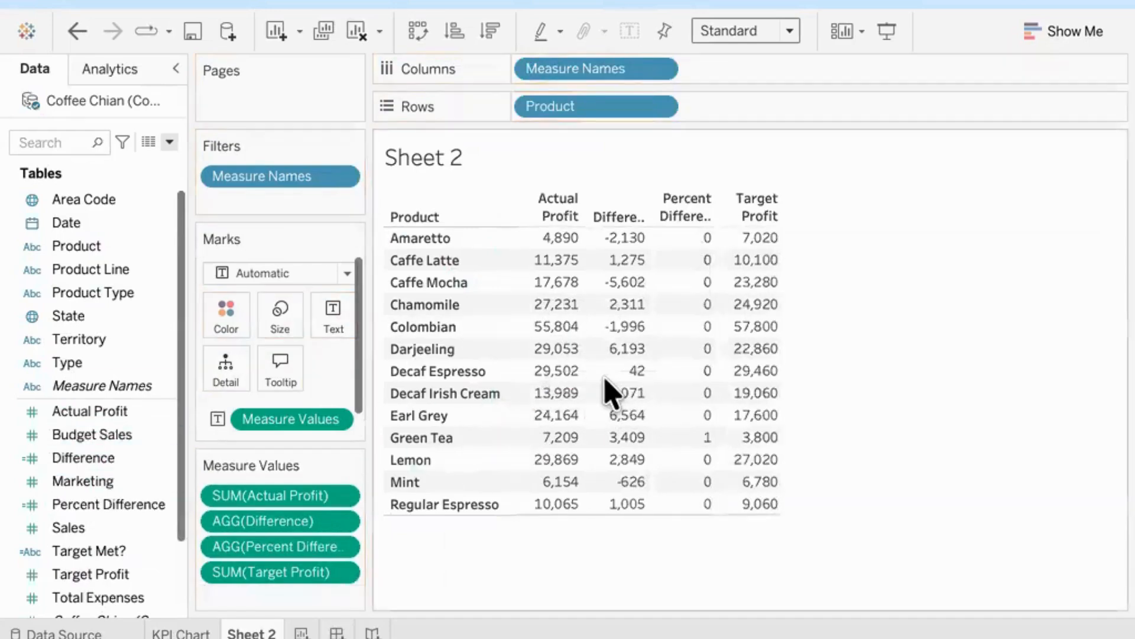
Step: Set the default number format of the Percent Difference field to Percentage
{"action": "right_click", "coordinate": [157, 513]}
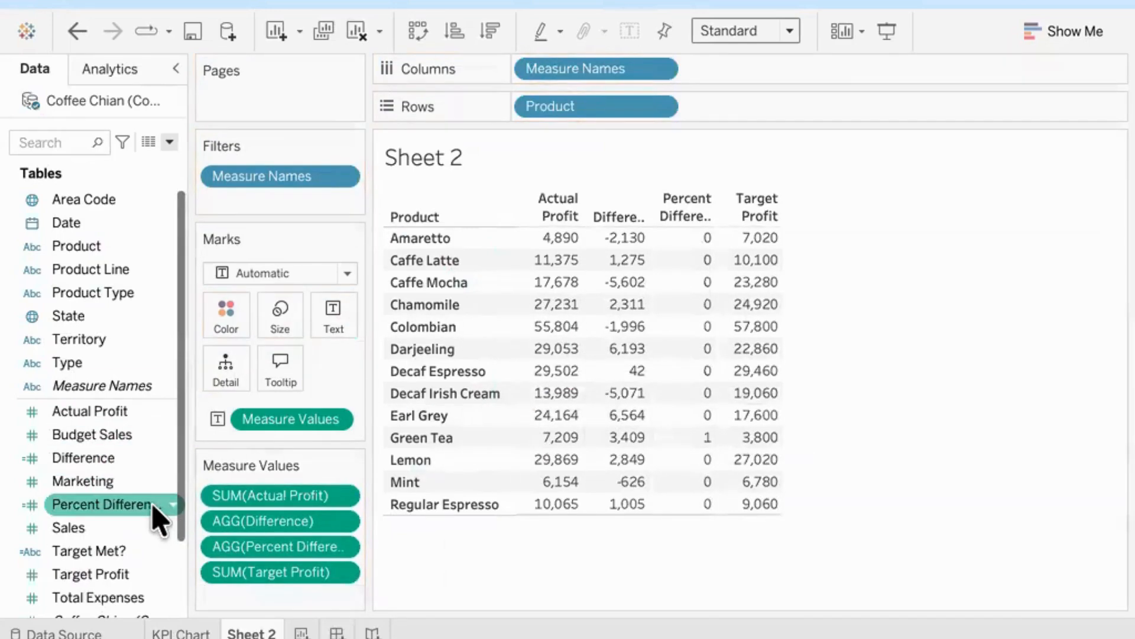
{"action": "mouse_move", "coordinate": [236, 347]}
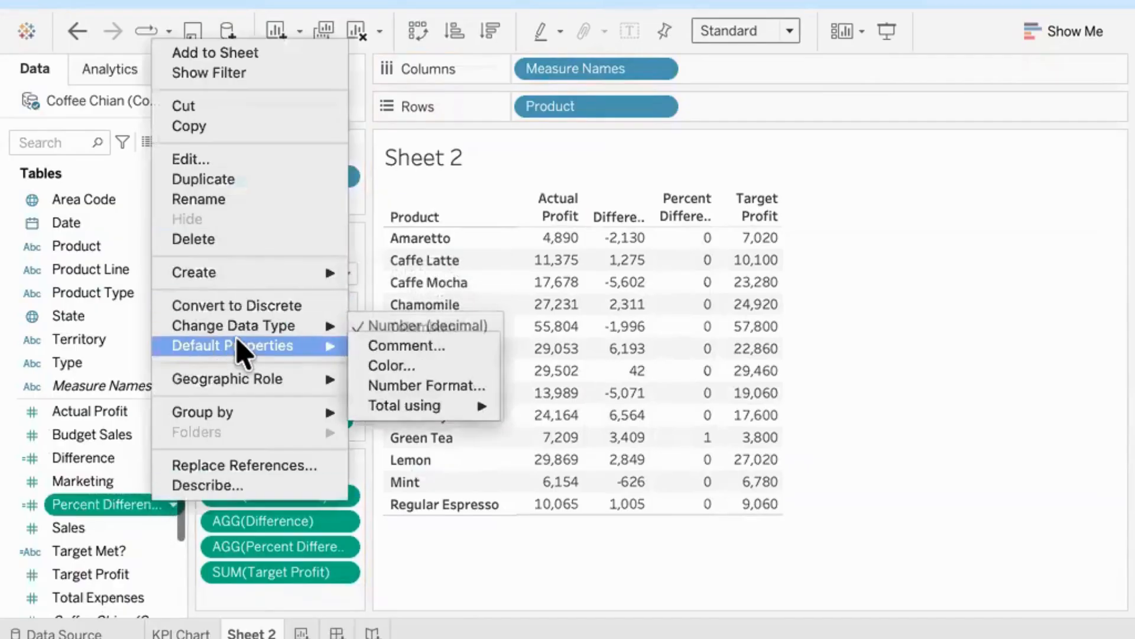
{"action": "left_click", "coordinate": [459, 387]}
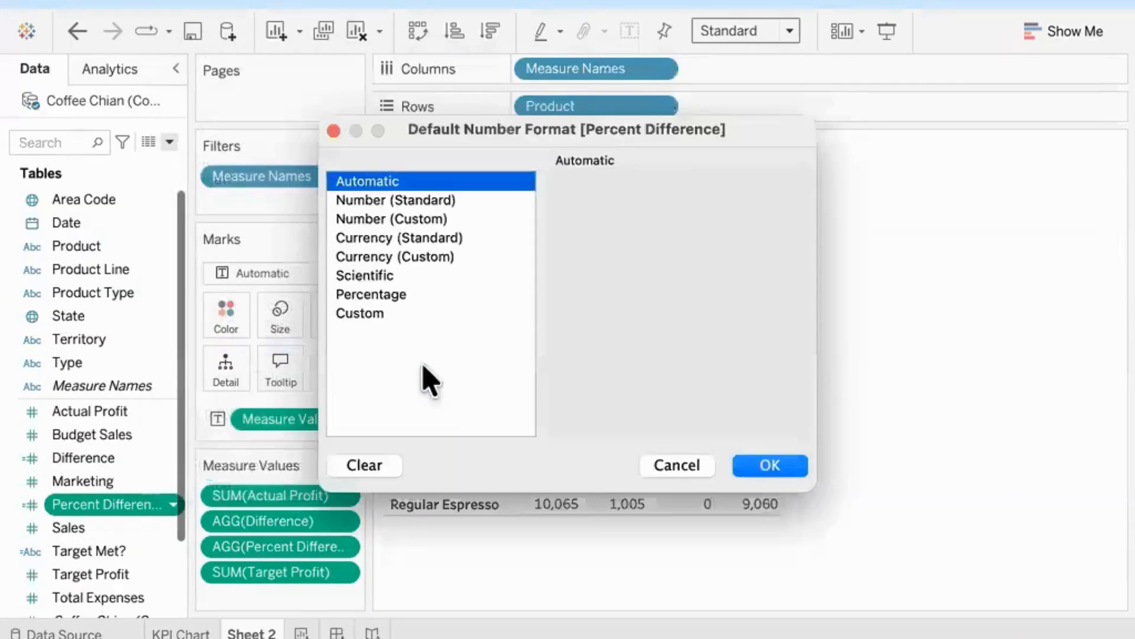
{"action": "left_click", "coordinate": [393, 296]}
{"action": "left_click", "coordinate": [792, 471]}
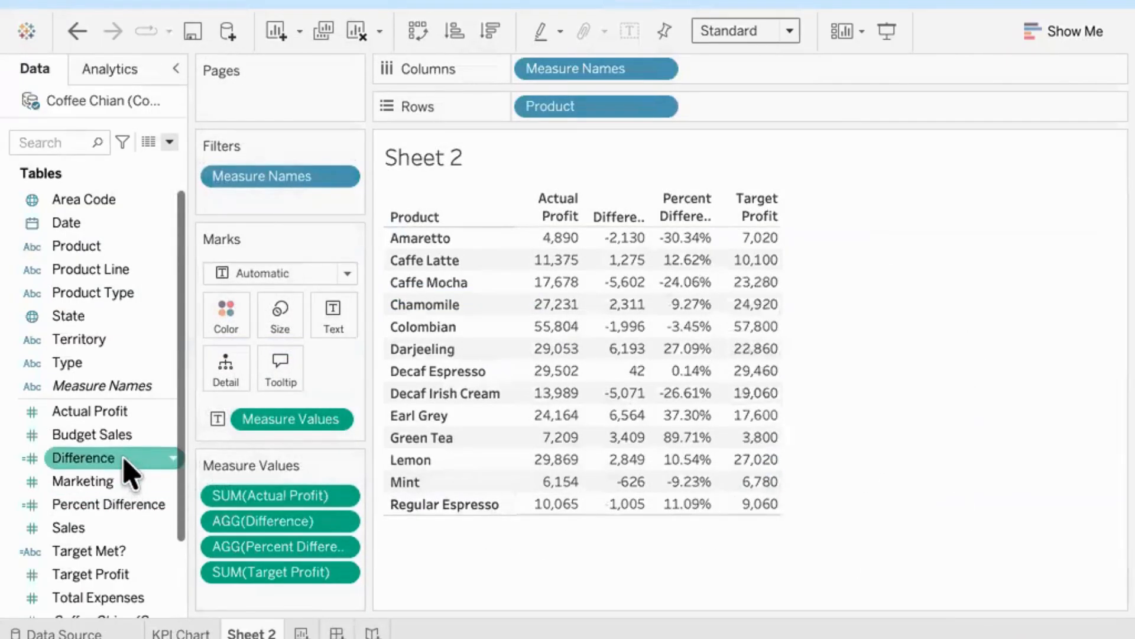
Step: Set the Difference field's default number format to Currency (Custom) with a $ prefix and 0 decimal places
{"action": "right_click", "coordinate": [140, 470]}
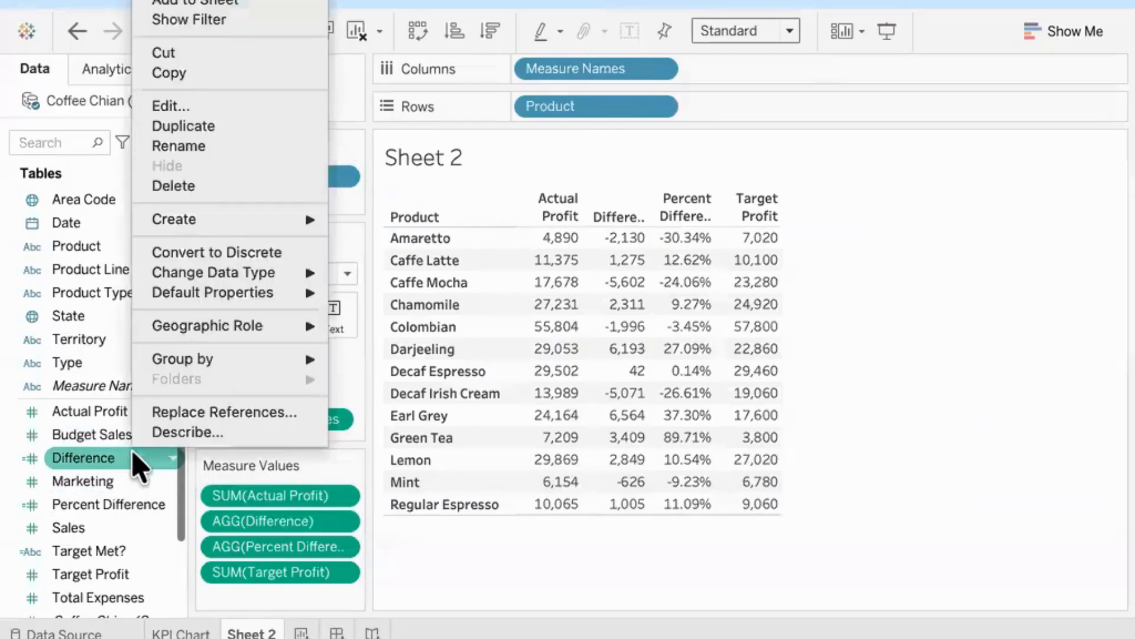
{"action": "mouse_move", "coordinate": [234, 293]}
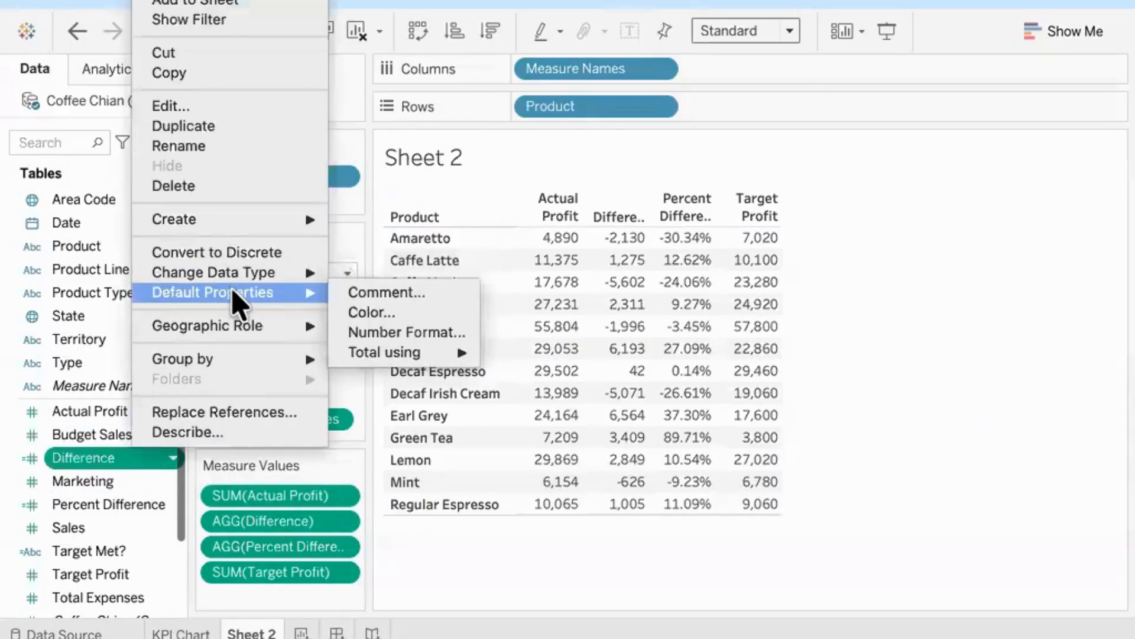
{"action": "left_click", "coordinate": [443, 333]}
{"action": "left_click", "coordinate": [429, 259]}
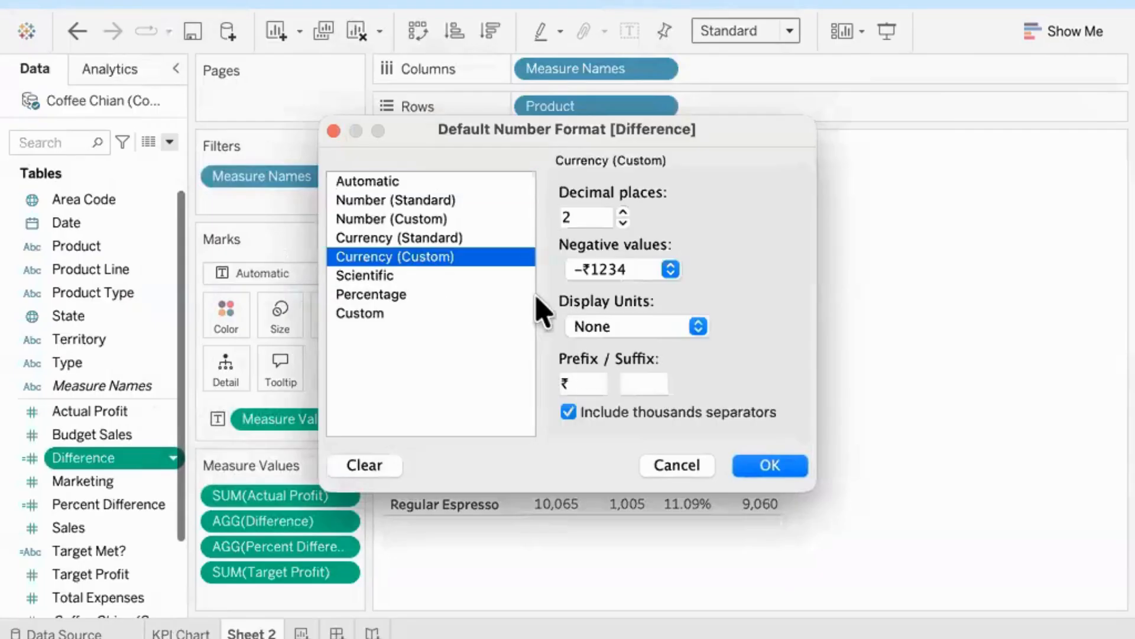
{"action": "left_click", "coordinate": [581, 385]}
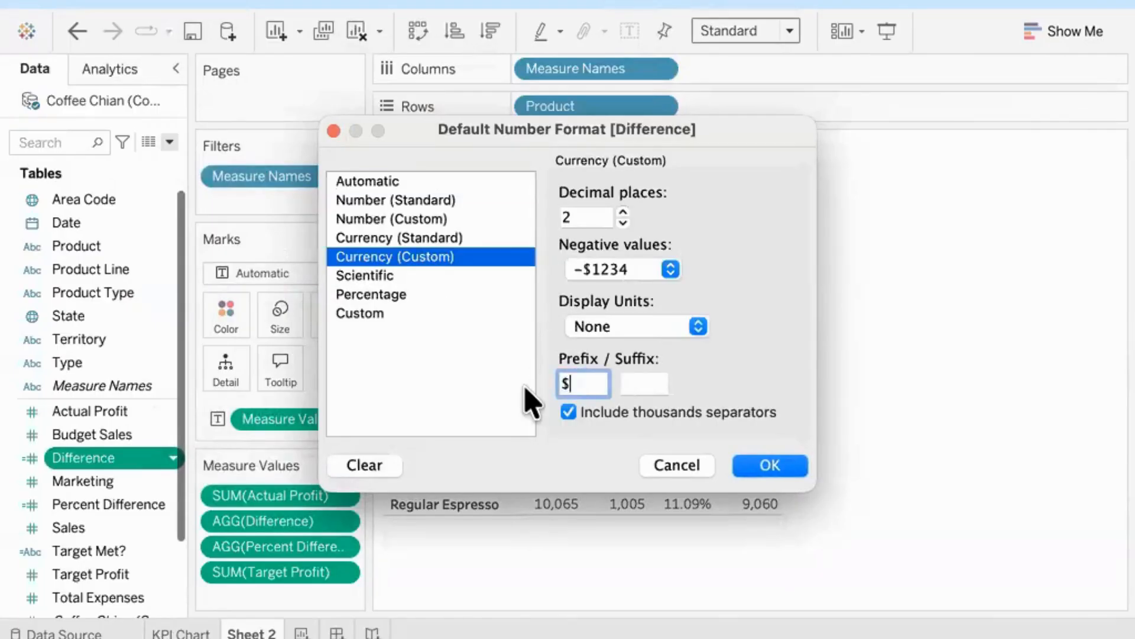
{"action": "double_click", "coordinate": [623, 223]}
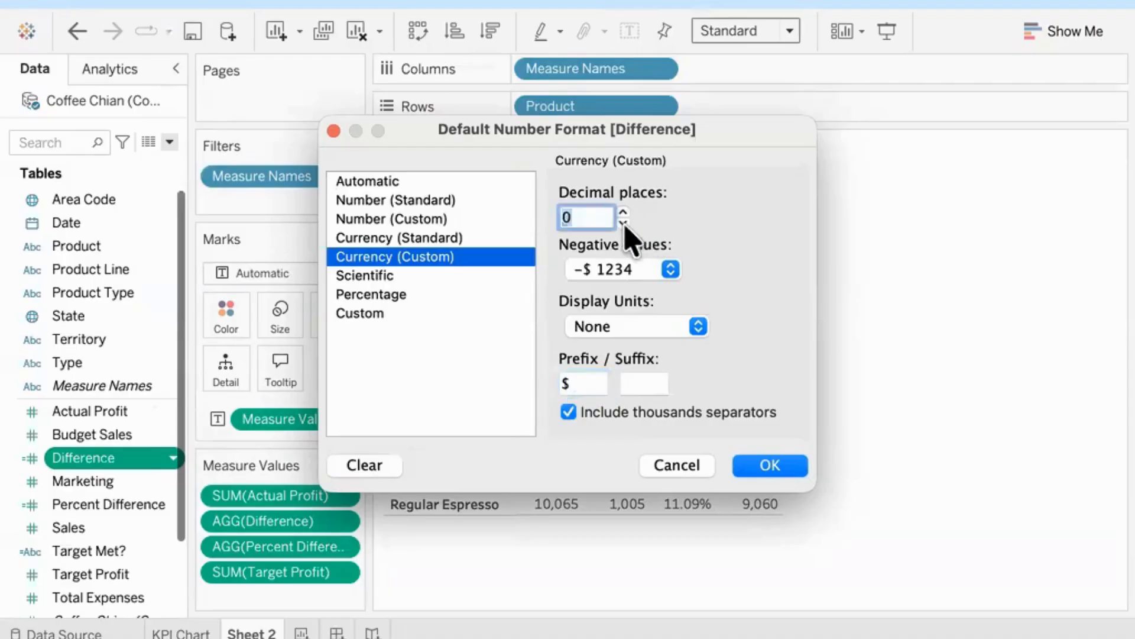
{"action": "left_click", "coordinate": [769, 466]}
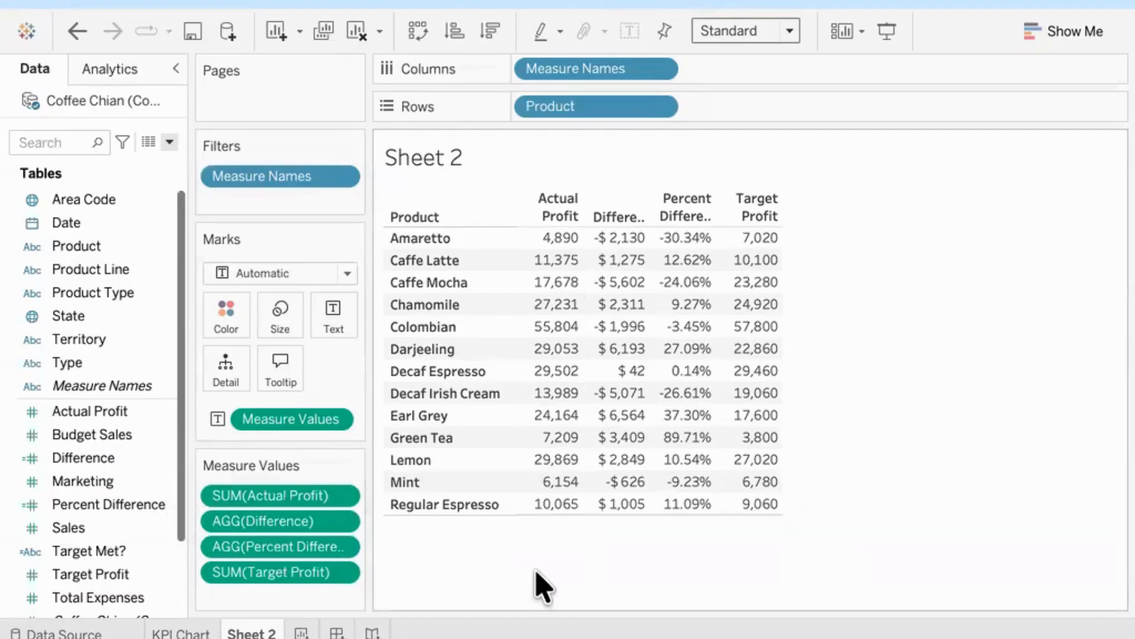
Step: Move Measure Names from Columns to Rows after Product so each product lists its measures vertically
{"action": "left_click_drag", "start_coordinate": [591, 70], "coordinate": [752, 113]}
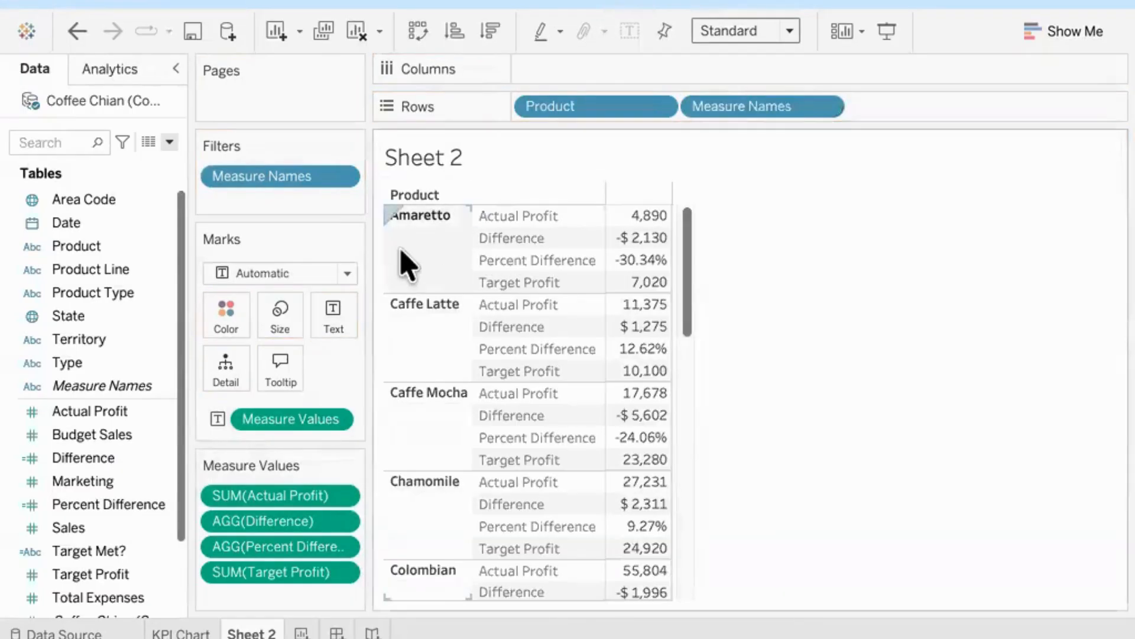
{"action": "mouse_move", "coordinate": [636, 257]}
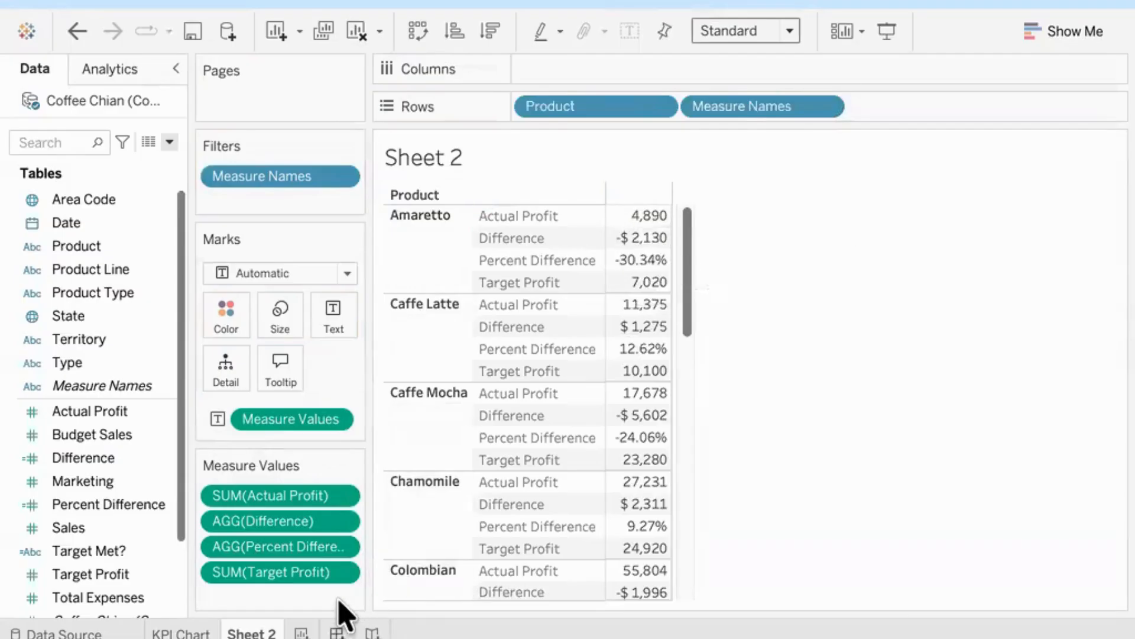
Step: Create a dashboard with Sheet 2 and place the KPI Chart sheet beside it on the right
{"action": "left_click", "coordinate": [337, 631]}
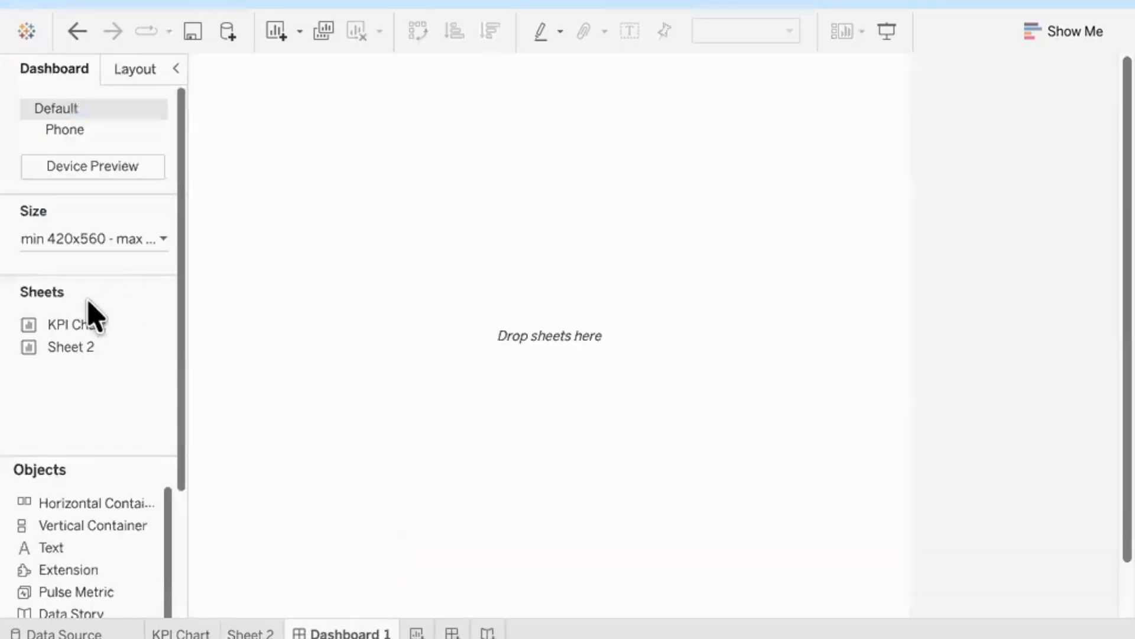
{"action": "mouse_move", "coordinate": [78, 350]}
{"action": "left_click_drag", "start_coordinate": [78, 350], "coordinate": [305, 206]}
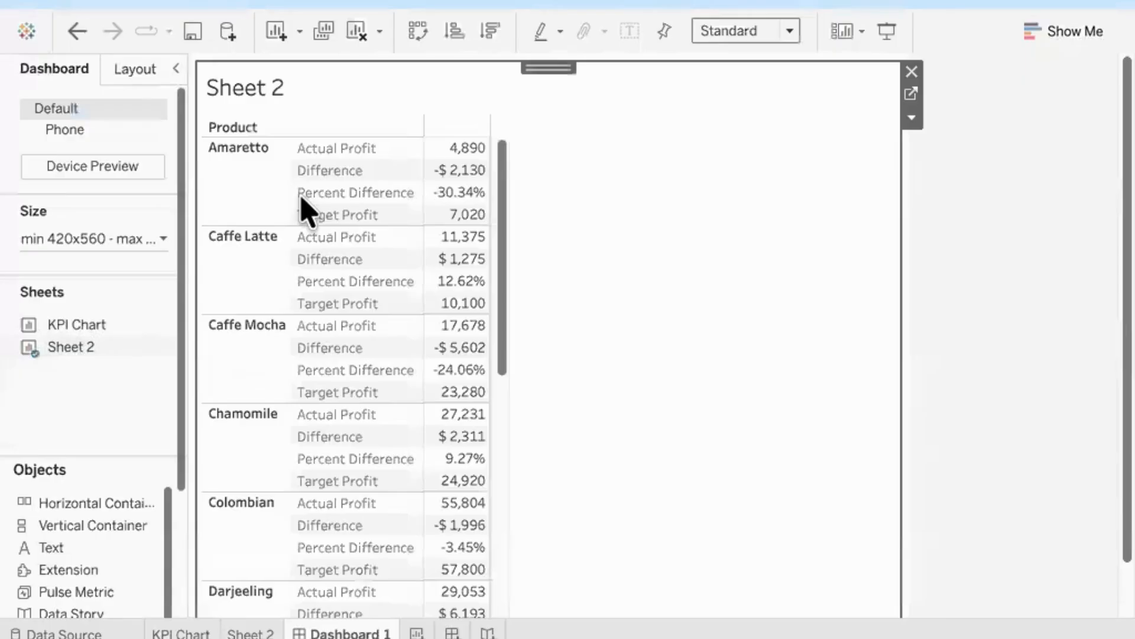
{"action": "mouse_move", "coordinate": [95, 329]}
{"action": "mouse_move", "coordinate": [85, 325]}
{"action": "left_mouse_down"}
{"action": "mouse_move", "coordinate": [602, 248]}
{"action": "mouse_move", "coordinate": [670, 360]}
{"action": "mouse_move", "coordinate": [649, 406]}
{"action": "left_mouse_up"}
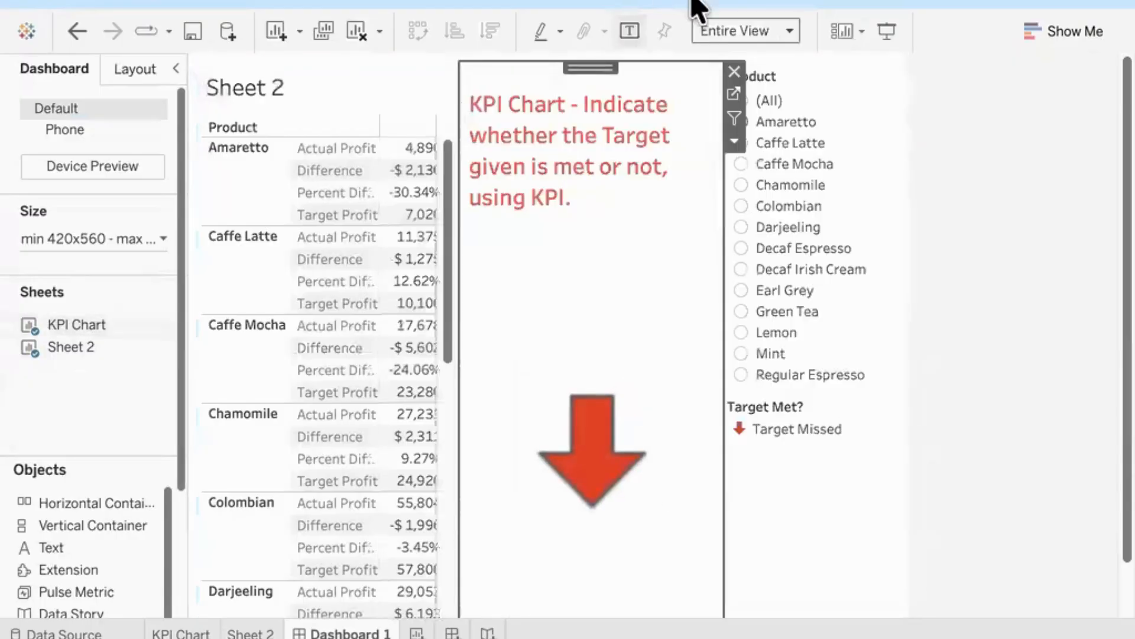
Step: Change the dashboard size from Range to Automatic
{"action": "left_click", "coordinate": [138, 239]}
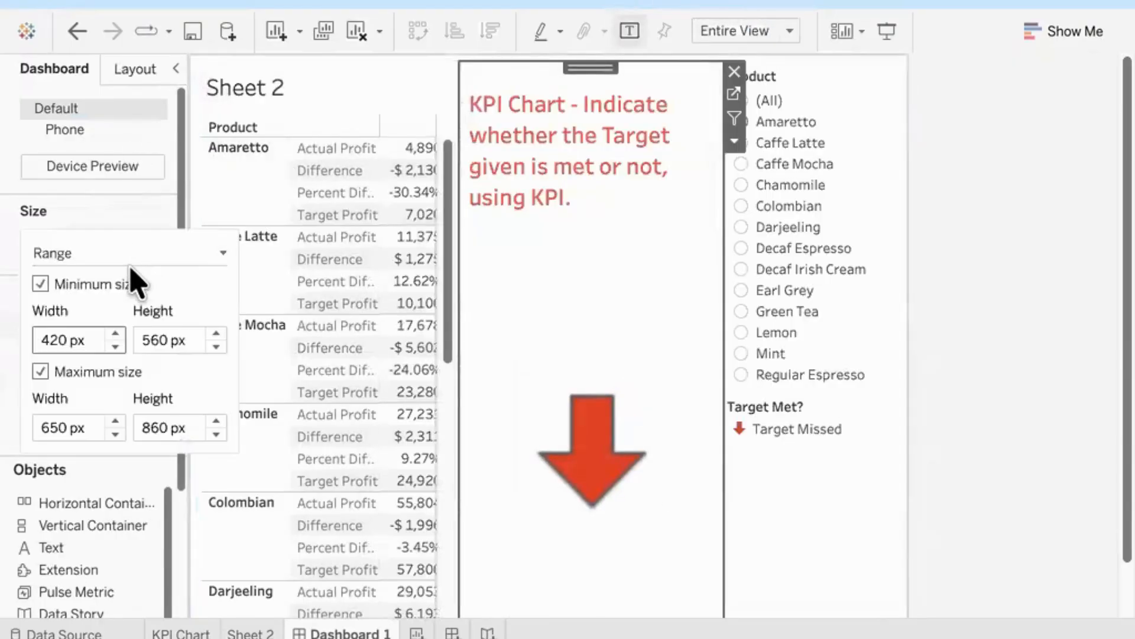
{"action": "left_click", "coordinate": [131, 259]}
{"action": "left_click", "coordinate": [95, 292]}
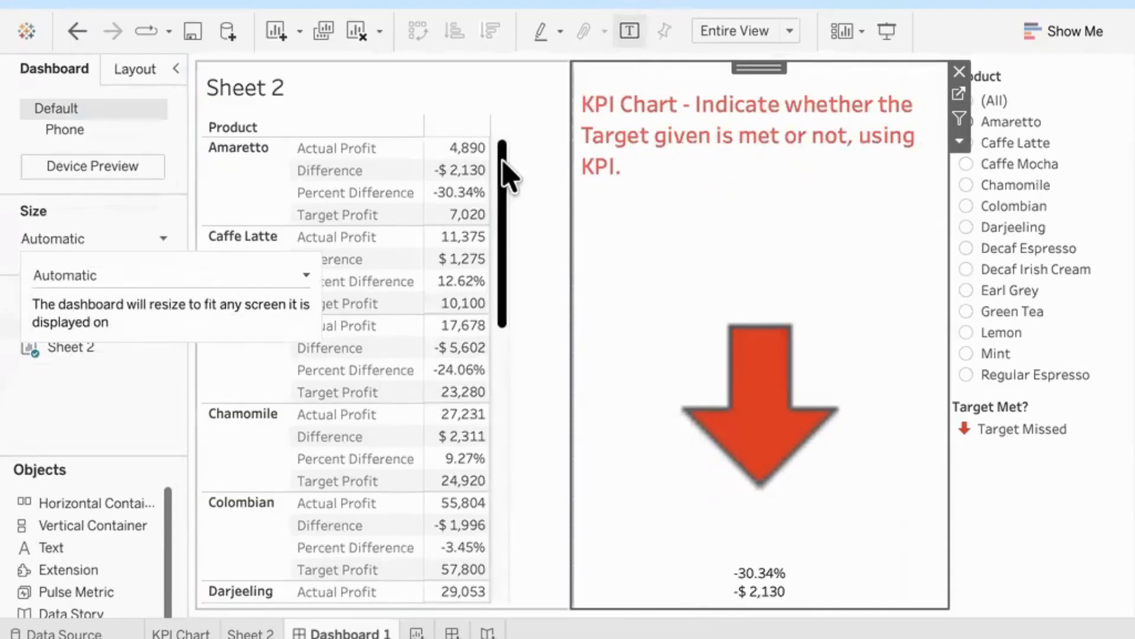
Step: Set both the KPI Chart and Sheet 2 on the dashboard to the Entire View fit
{"action": "left_click", "coordinate": [786, 37]}
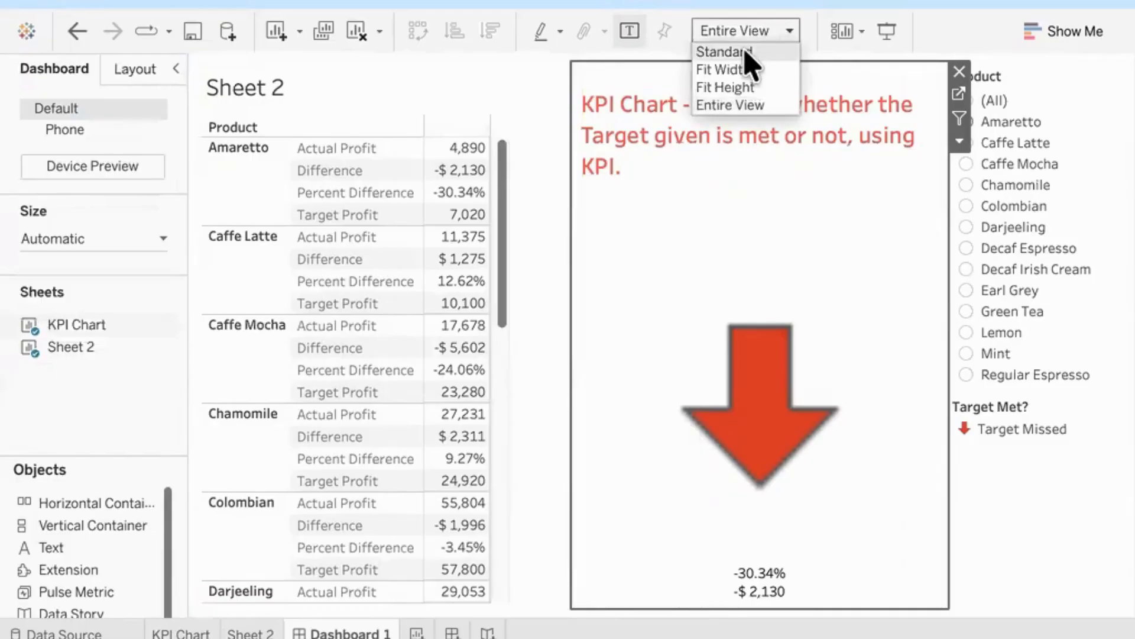
{"action": "left_click", "coordinate": [730, 106]}
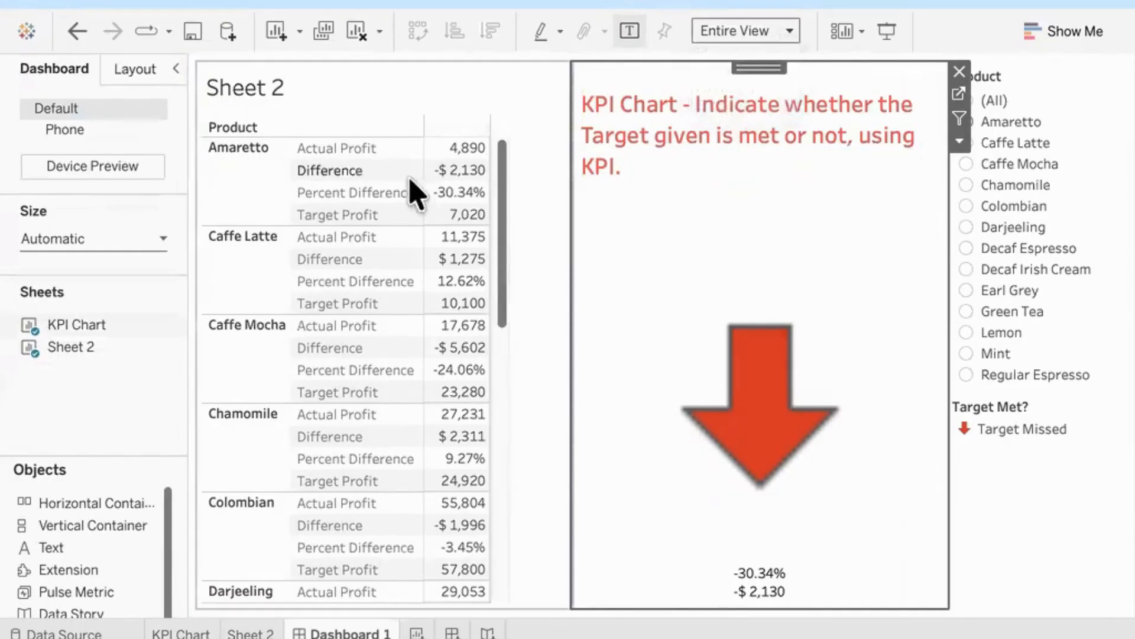
{"action": "left_click", "coordinate": [455, 112]}
{"action": "left_click", "coordinate": [793, 32]}
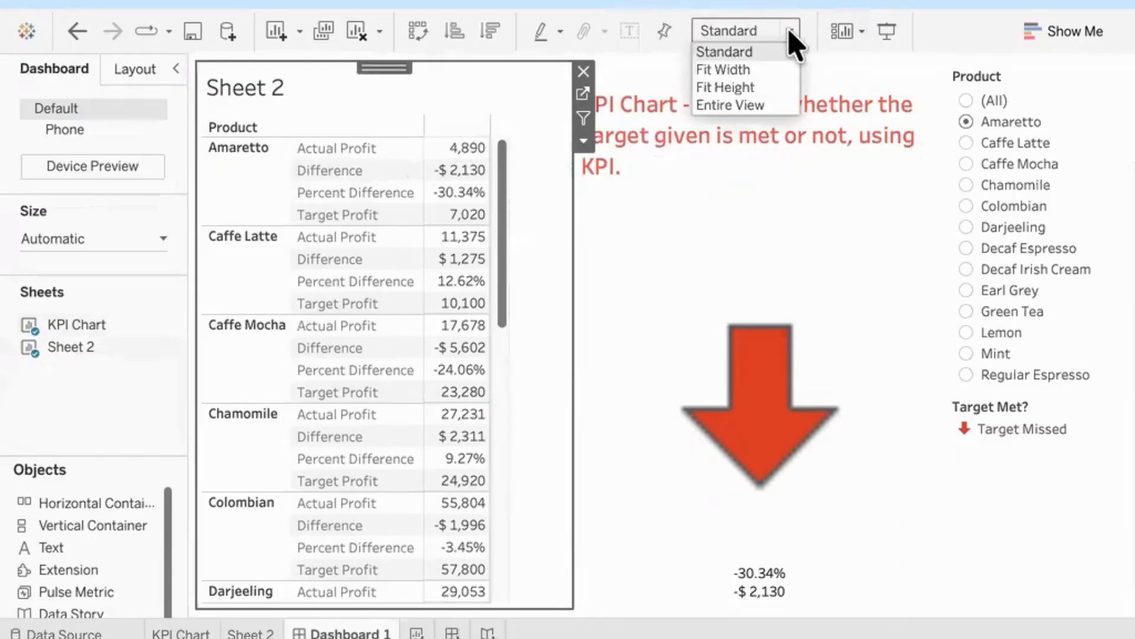
{"action": "left_click", "coordinate": [758, 108]}
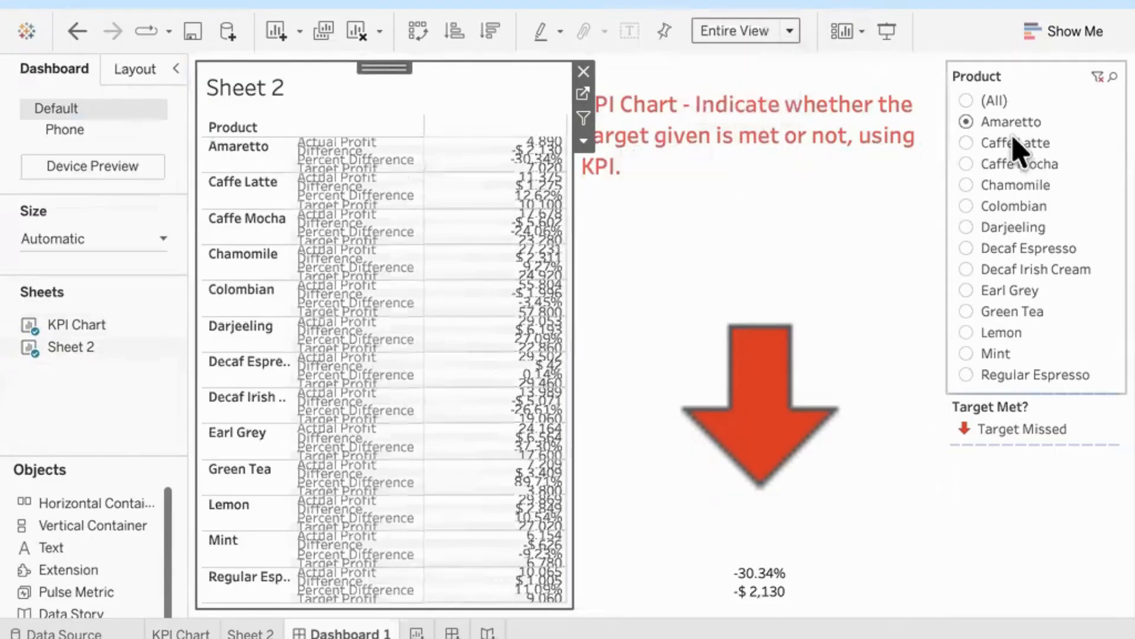
Step: Apply the Product filter to all worksheets using this data source
{"action": "left_click", "coordinate": [1053, 86]}
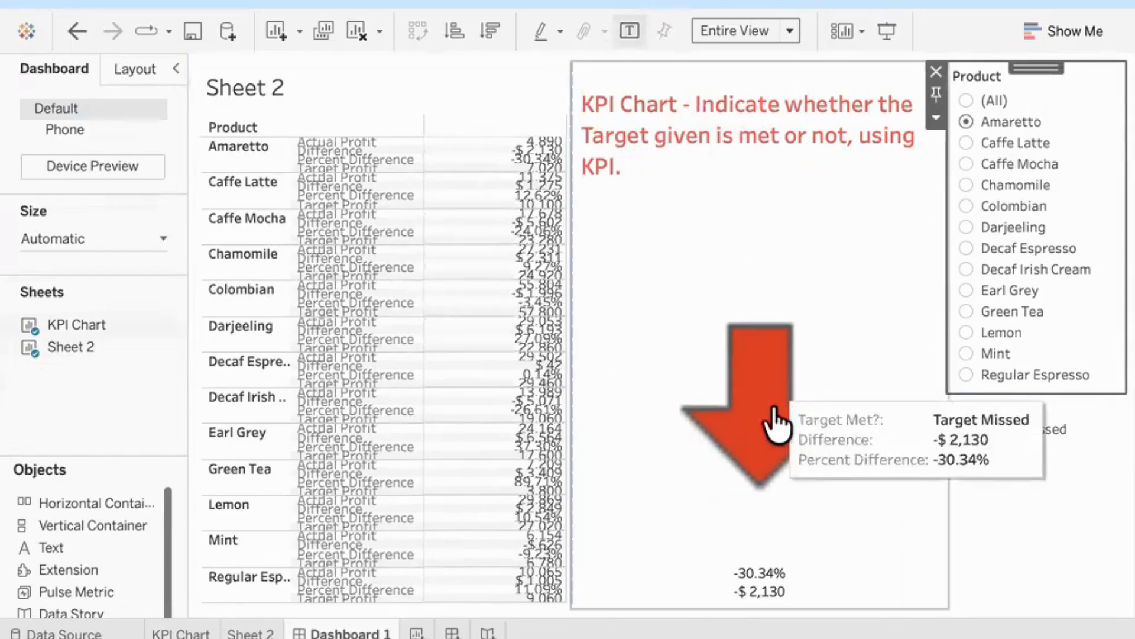
{"action": "mouse_move", "coordinate": [807, 412]}
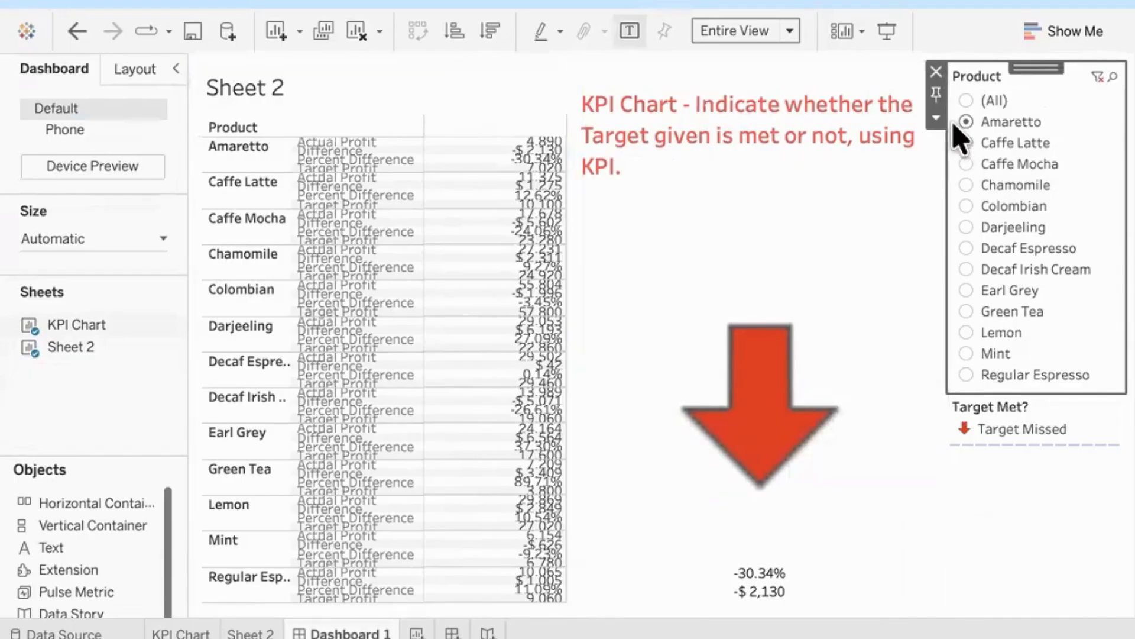
{"action": "left_click", "coordinate": [936, 120]}
{"action": "key", "text": "Escape"}
{"action": "left_click", "coordinate": [936, 121]}
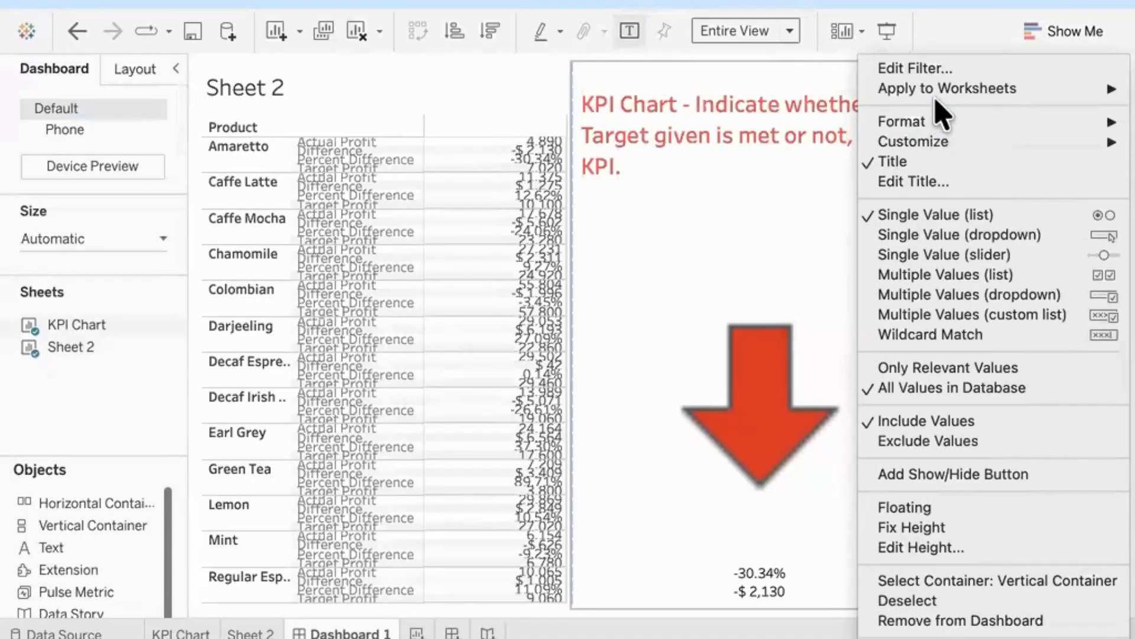
{"action": "mouse_move", "coordinate": [936, 96]}
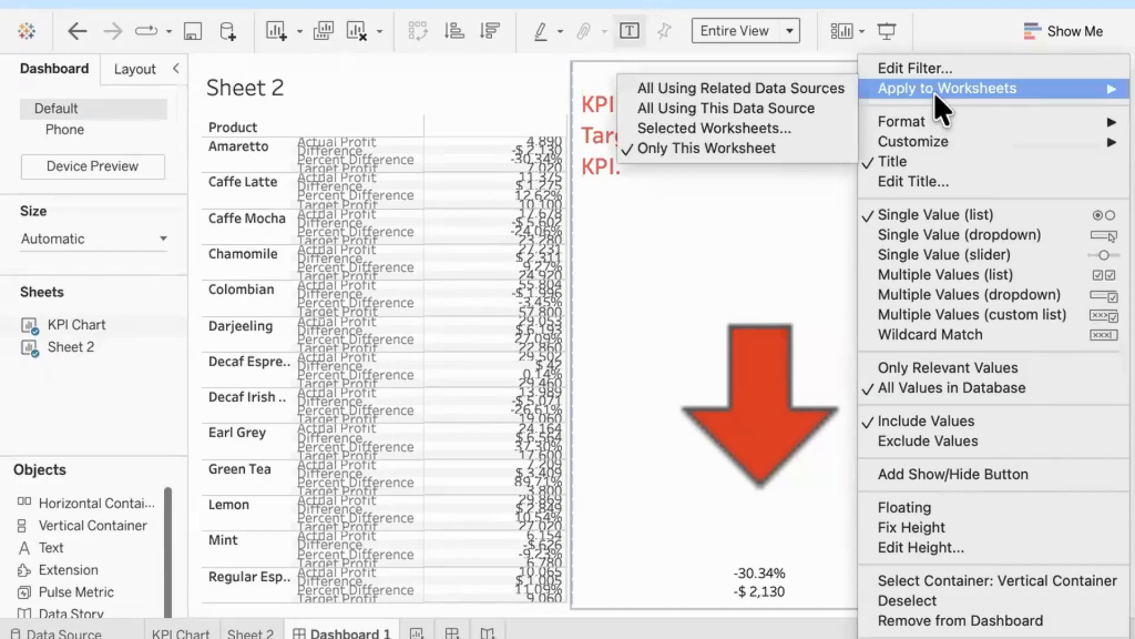
{"action": "left_click", "coordinate": [823, 110]}
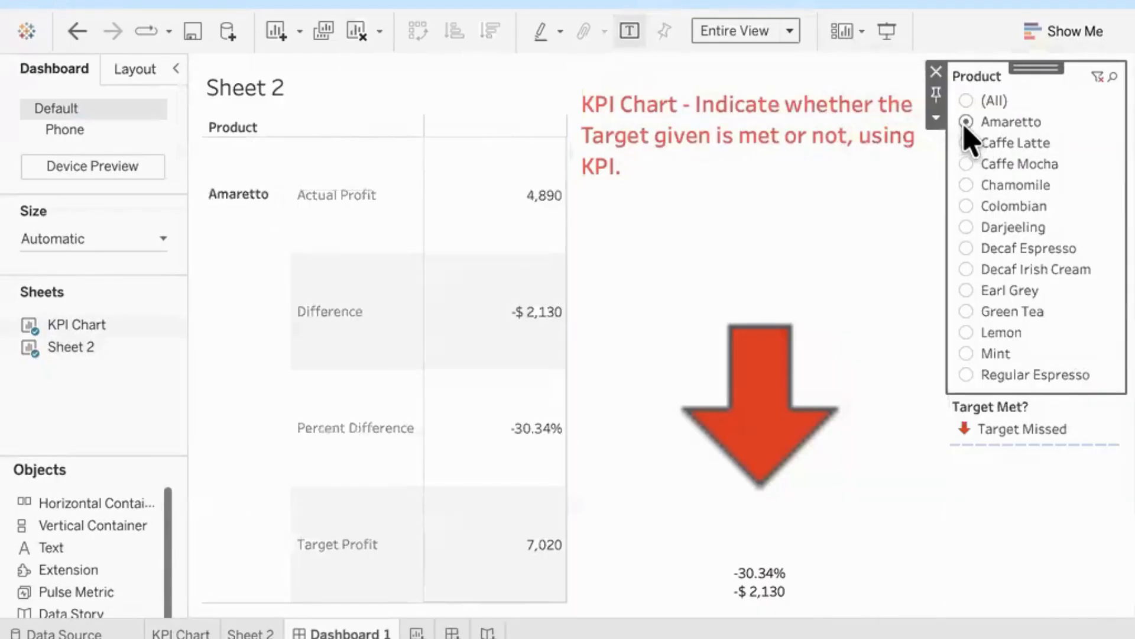
Step: Move the KPI Chart below Sheet 2 and try the Product filter with Caffe Latte and Caffe Mocha
{"action": "left_click", "coordinate": [778, 208]}
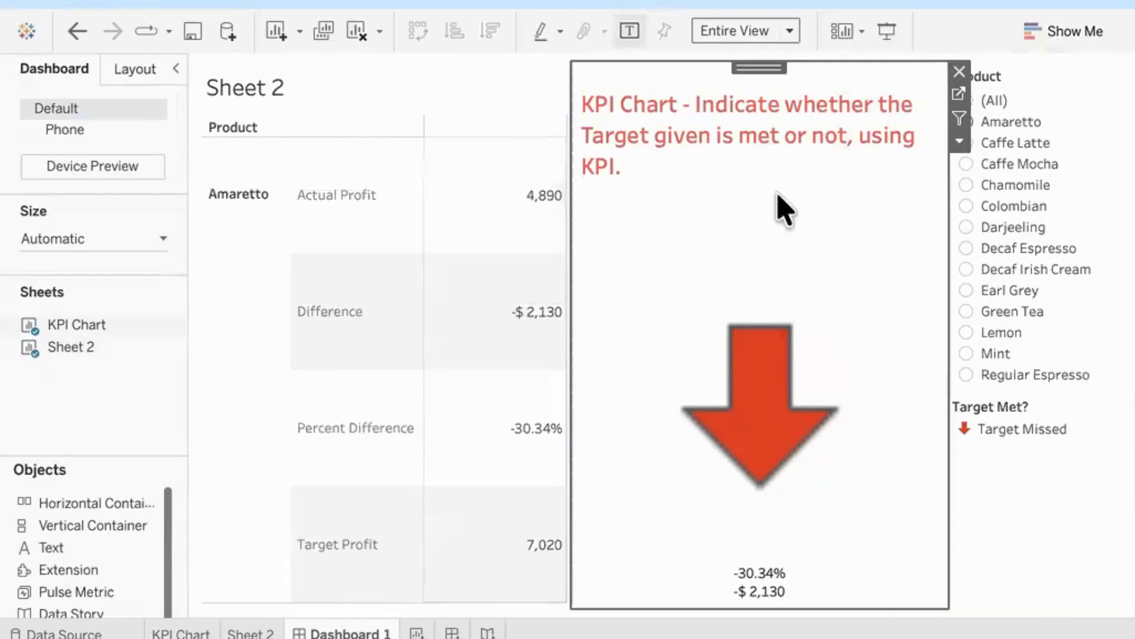
{"action": "left_click_drag", "start_coordinate": [773, 60], "coordinate": [386, 465]}
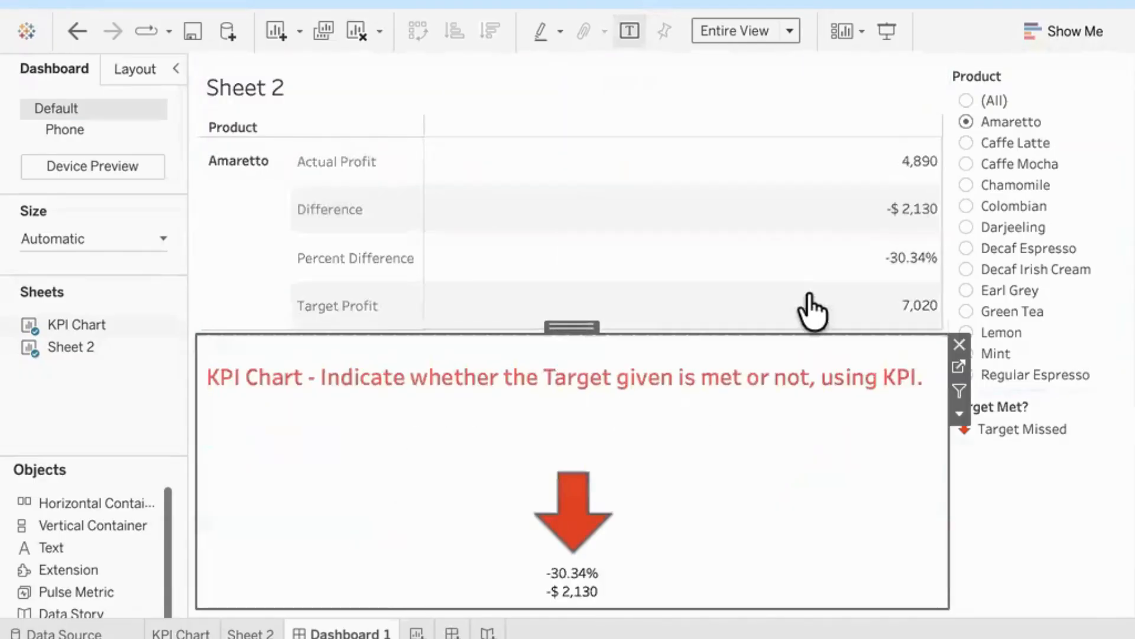
{"action": "left_click", "coordinate": [968, 144]}
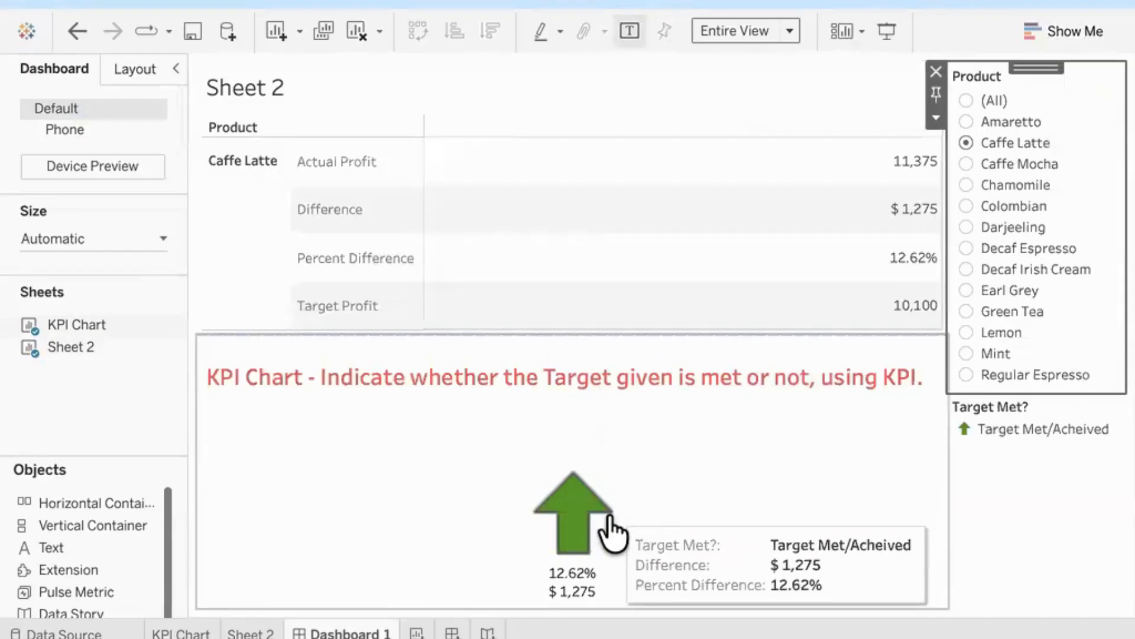
{"action": "left_click", "coordinate": [969, 165]}
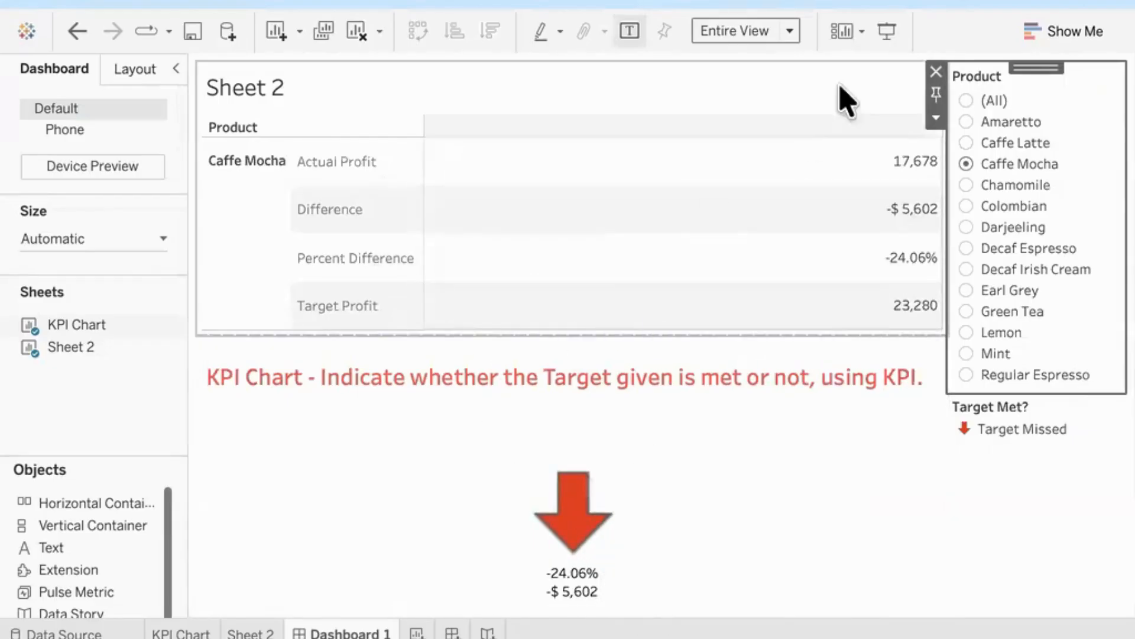
Step: Add an empty layout container to the right of both sheets and step the Product filter through Chamomile, Colombian and Darjeeling
{"action": "left_click_drag", "start_coordinate": [77, 324], "coordinate": [69, 338]}
{"action": "left_click_drag", "start_coordinate": [83, 538], "coordinate": [943, 349]}
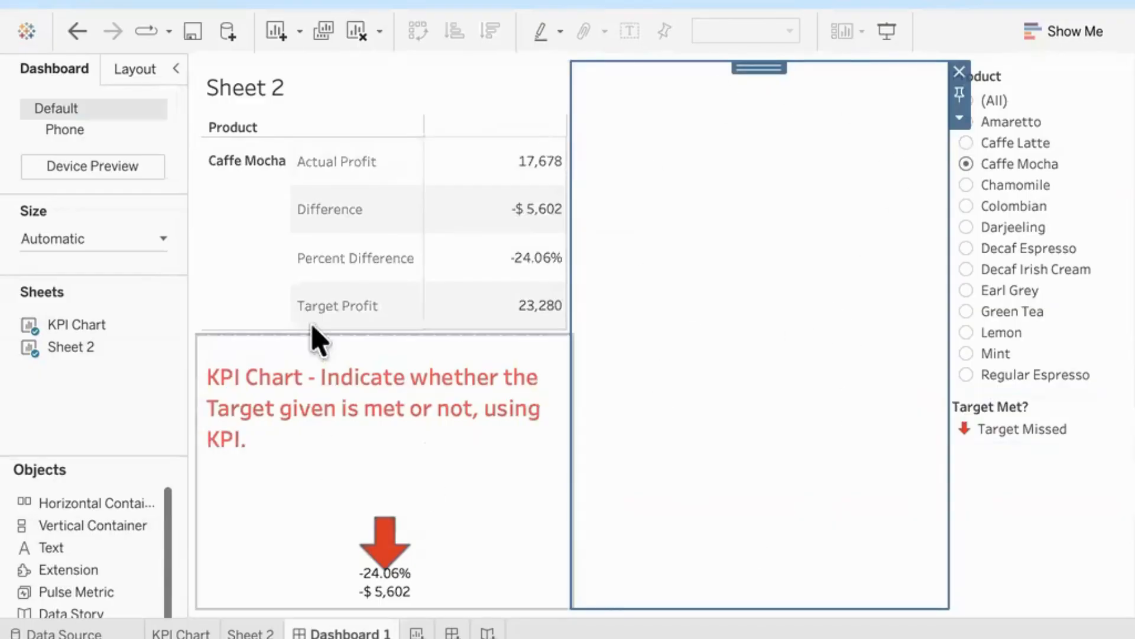
{"action": "left_click", "coordinate": [967, 186]}
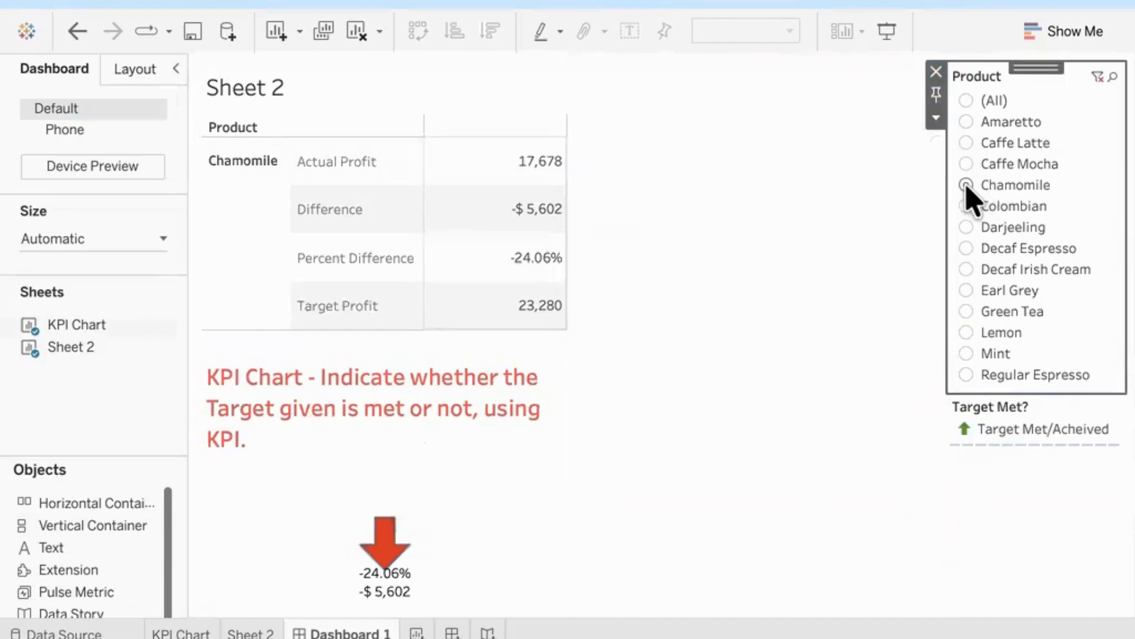
{"action": "left_click", "coordinate": [968, 206]}
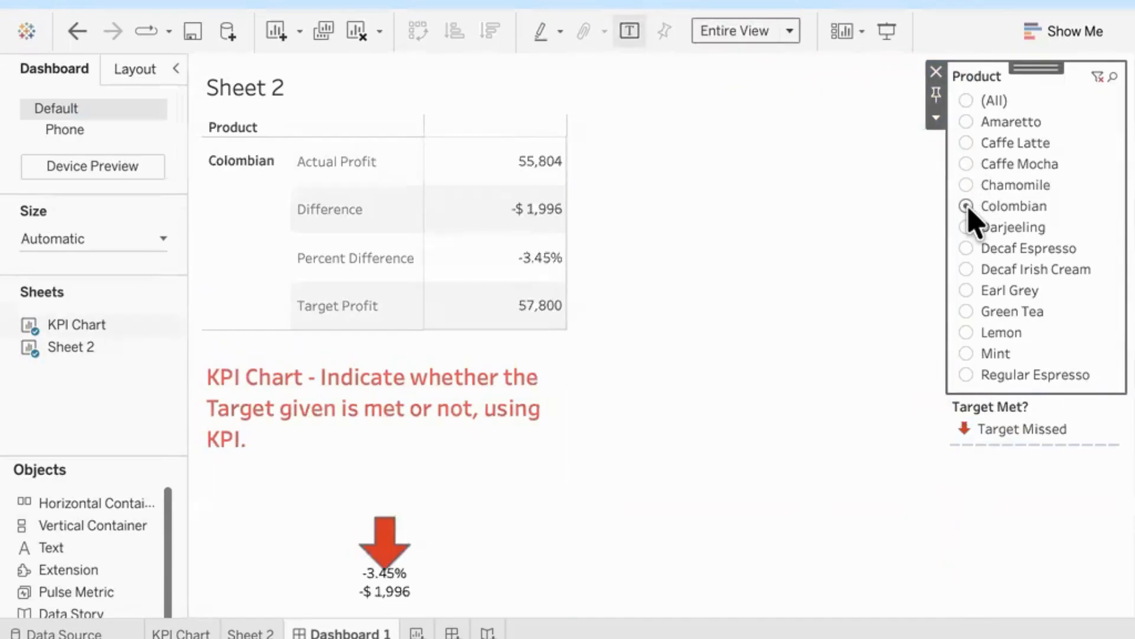
{"action": "left_click", "coordinate": [968, 229]}
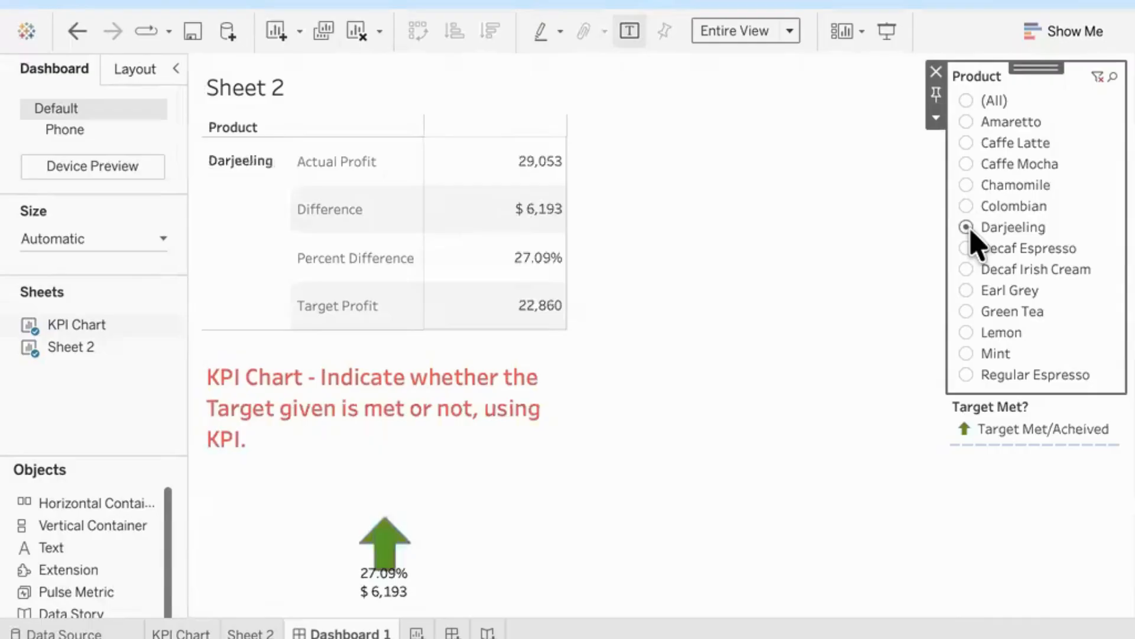
Step: Check how the Product filter is applied on the KPI Chart and Sheet 2 worksheets, and return to Dashboard 1
{"action": "left_click", "coordinate": [172, 628]}
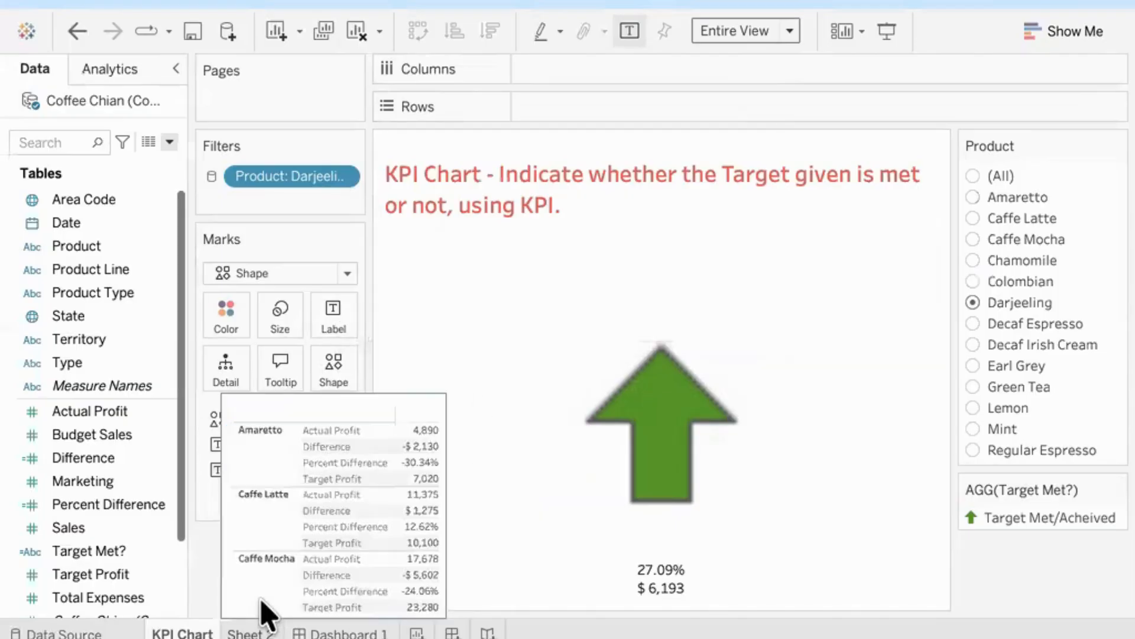
{"action": "left_click", "coordinate": [260, 620]}
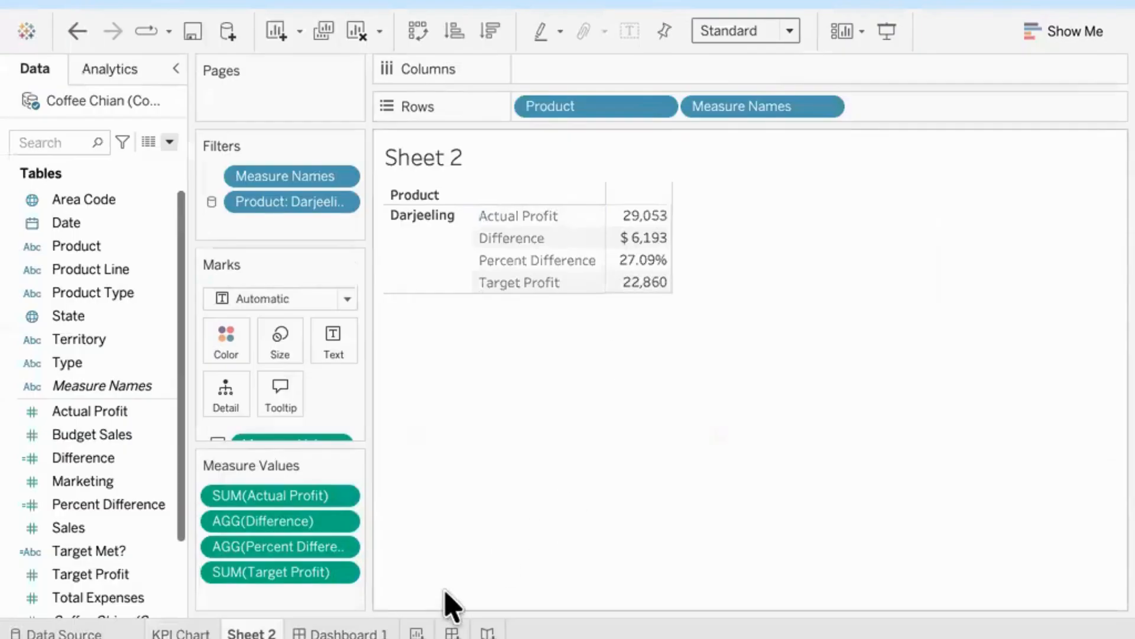
{"action": "left_click", "coordinate": [373, 624]}
Step: Hide the titles of the KPI Chart and Sheet 2 on the dashboard
{"action": "mouse_move", "coordinate": [422, 560]}
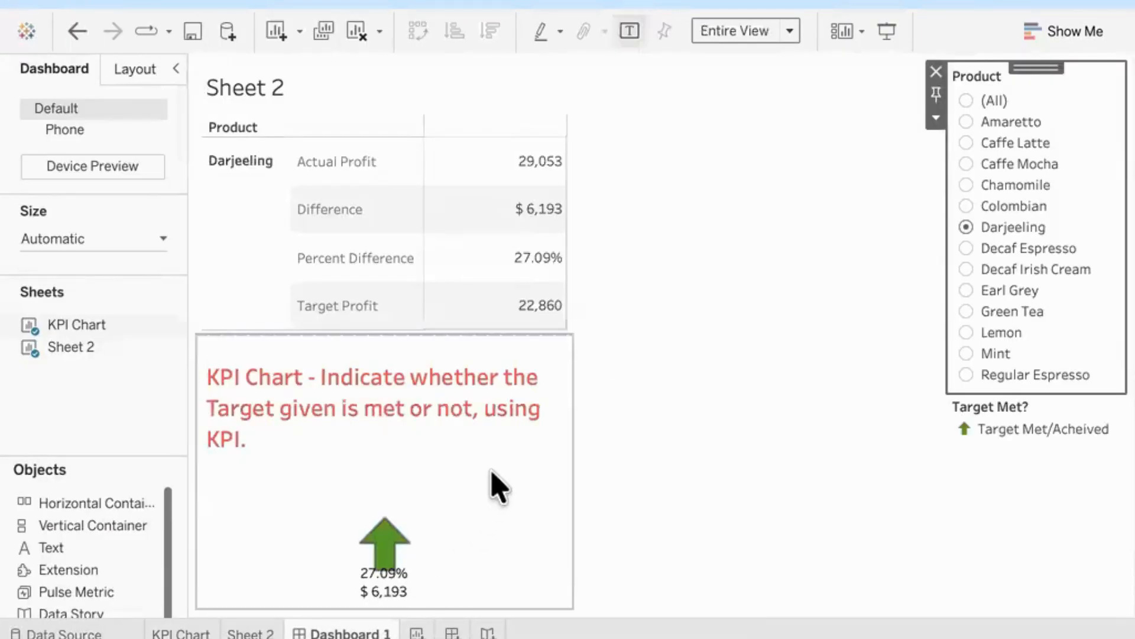
{"action": "right_click", "coordinate": [428, 406]}
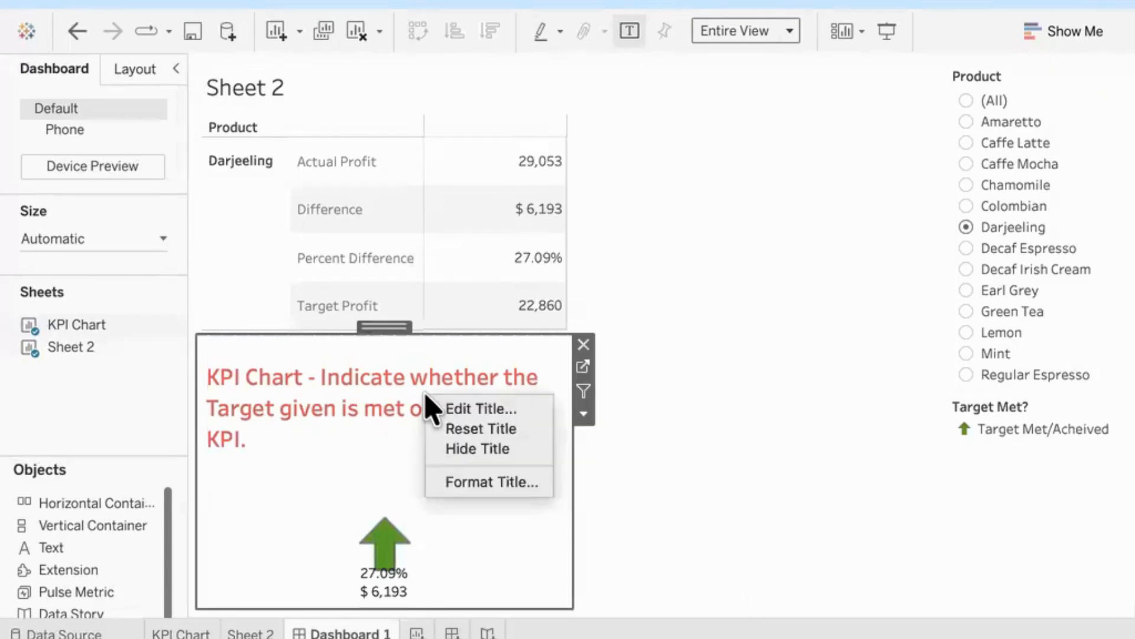
{"action": "left_click", "coordinate": [480, 451]}
{"action": "mouse_move", "coordinate": [487, 507]}
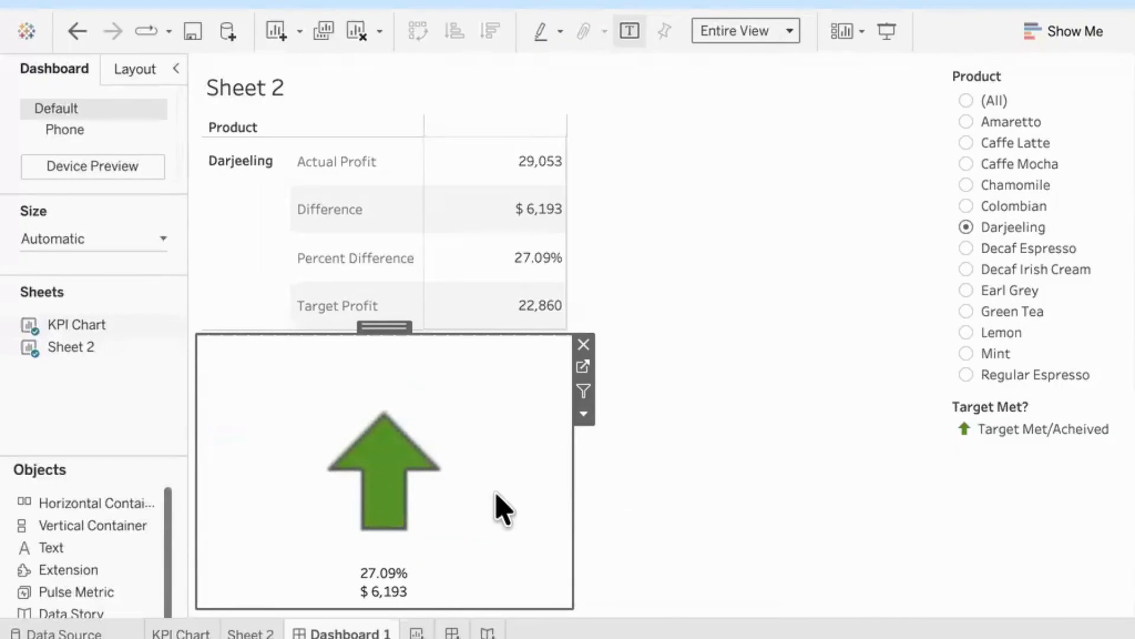
{"action": "right_click", "coordinate": [241, 95]}
{"action": "left_click", "coordinate": [319, 146]}
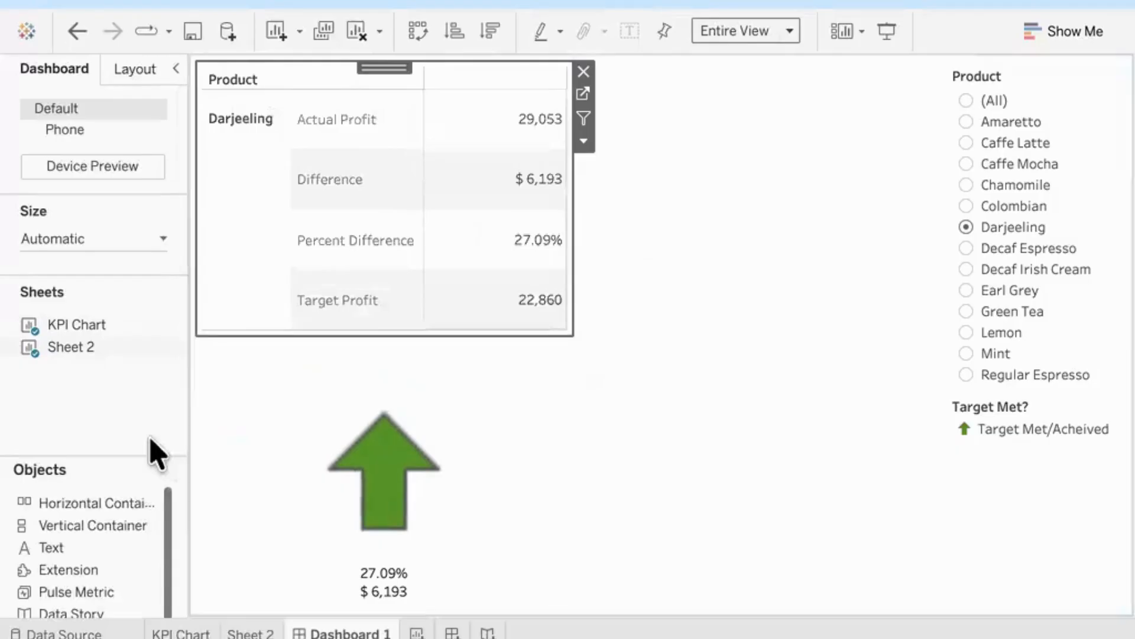
{"action": "left_click", "coordinate": [126, 422]}
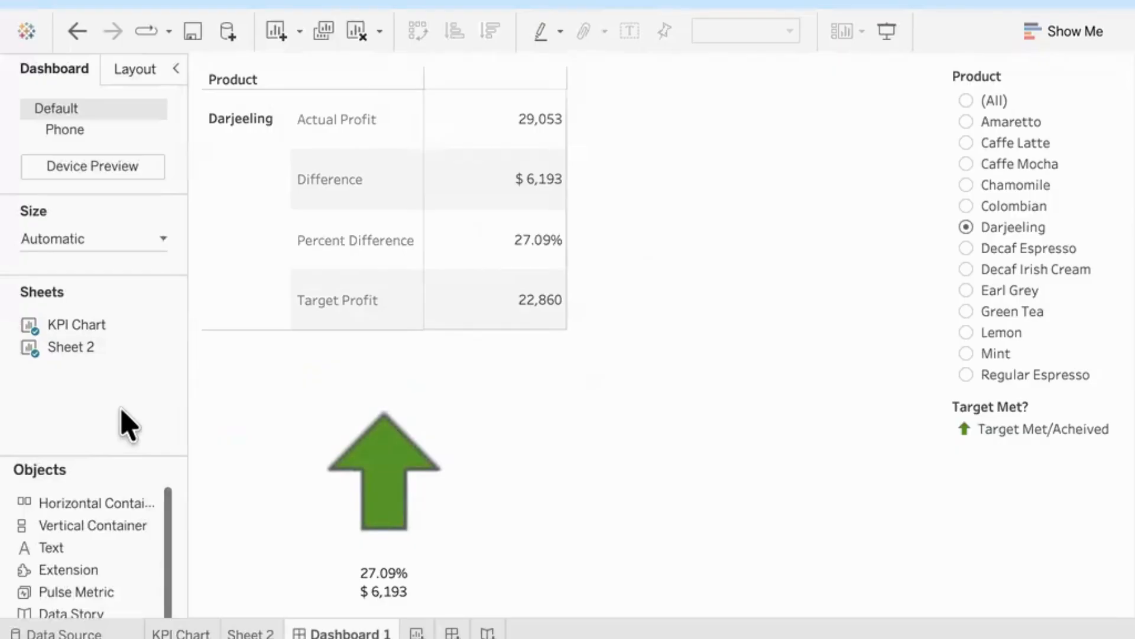
{"action": "mouse_move", "coordinate": [553, 1]}
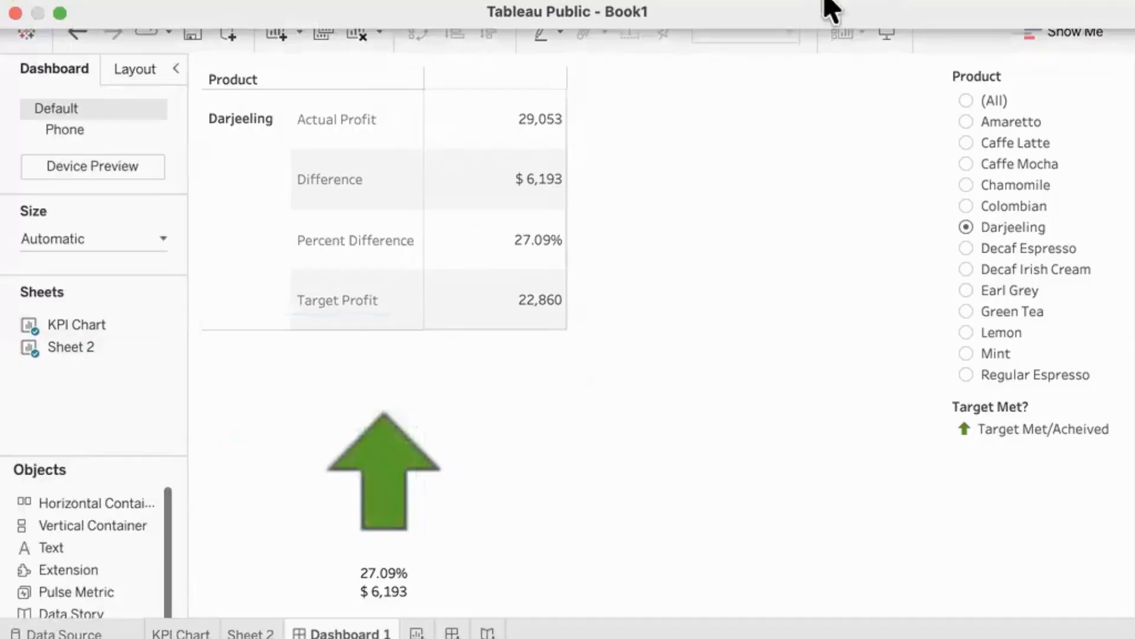